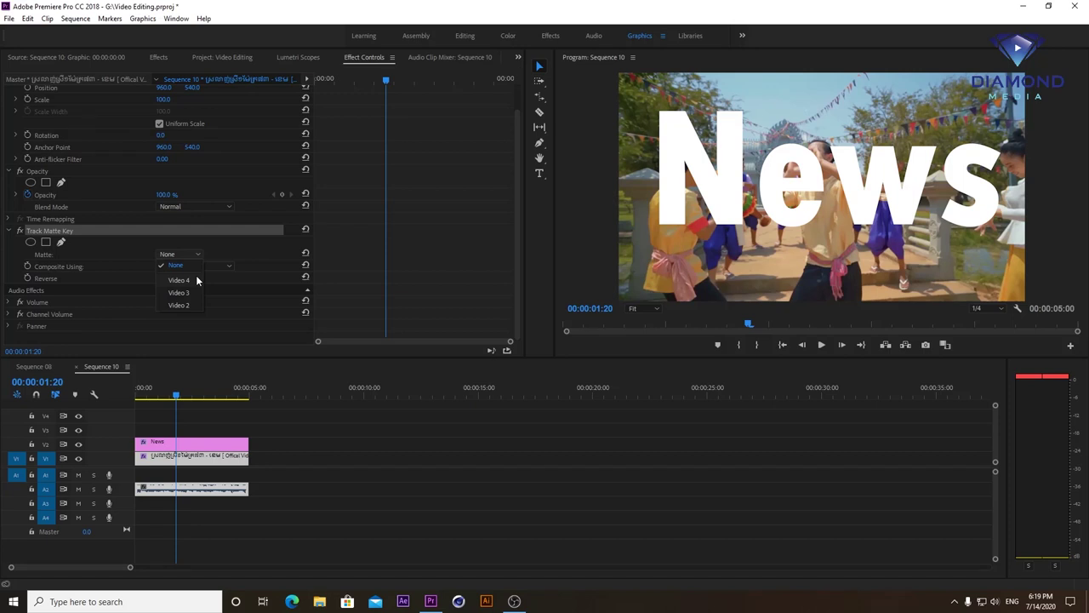
# Set the Track Matte Key matte to Video 2 and preview the footage inside the News letters
pyautogui.click(180, 254)
pyautogui.click(182, 289)
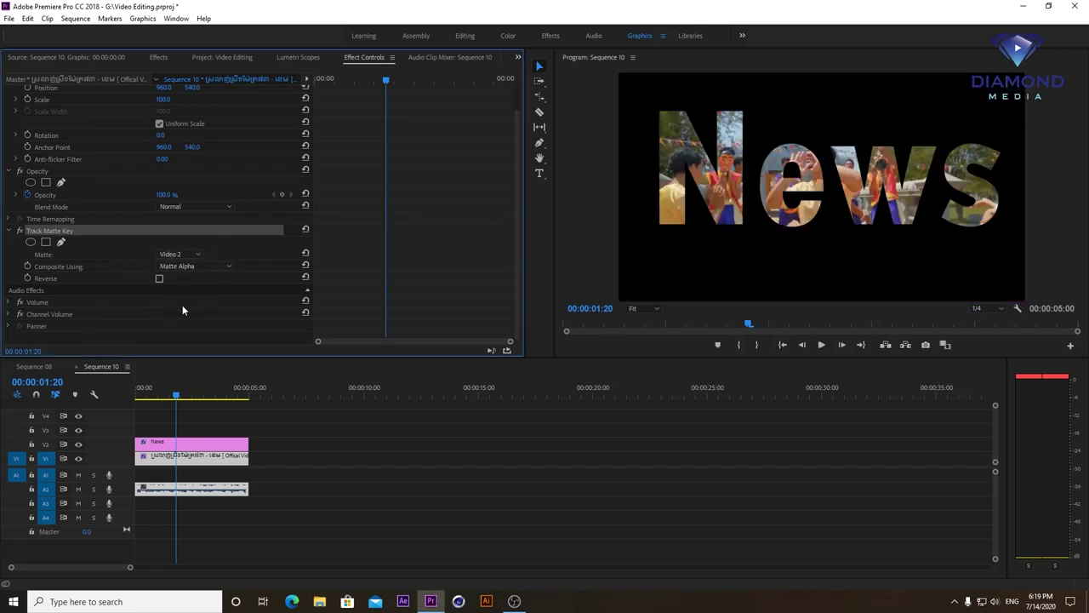
pyautogui.click(180, 397)
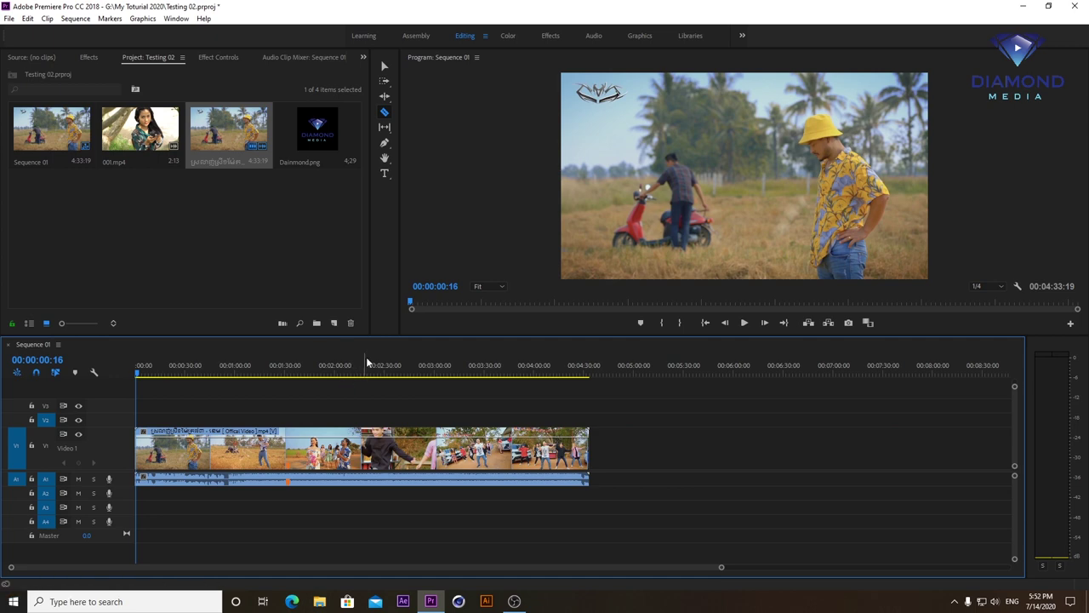
# Widen the Project and tool panels, then drag the clip to about 1:30 and undo it back to 0:00
pyautogui.moveTo(396, 304); pyautogui.dragTo(434, 310)
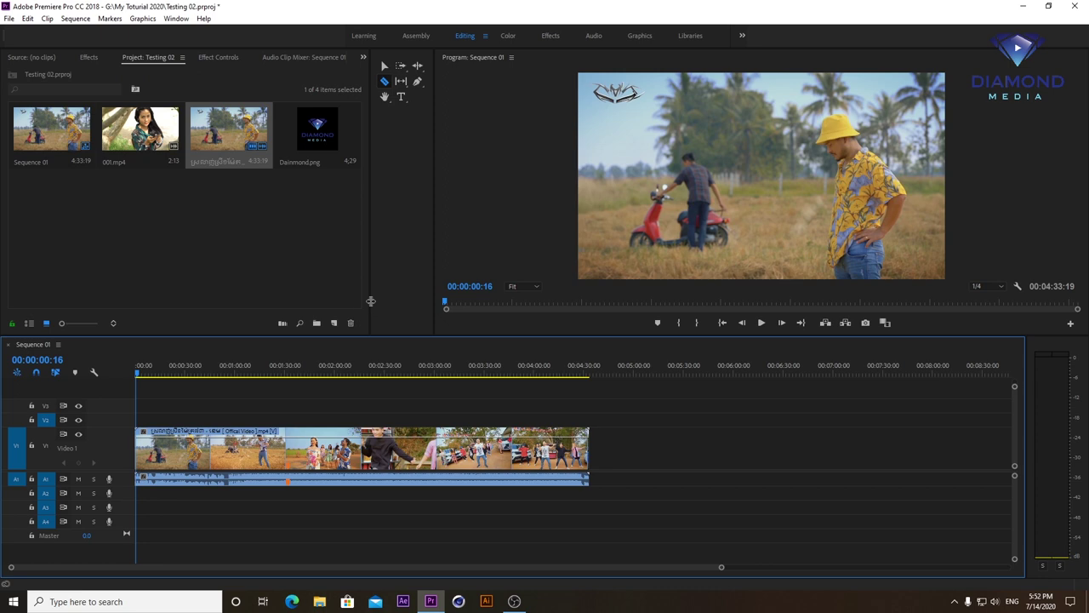
pyautogui.moveTo(371, 303); pyautogui.dragTo(404, 310)
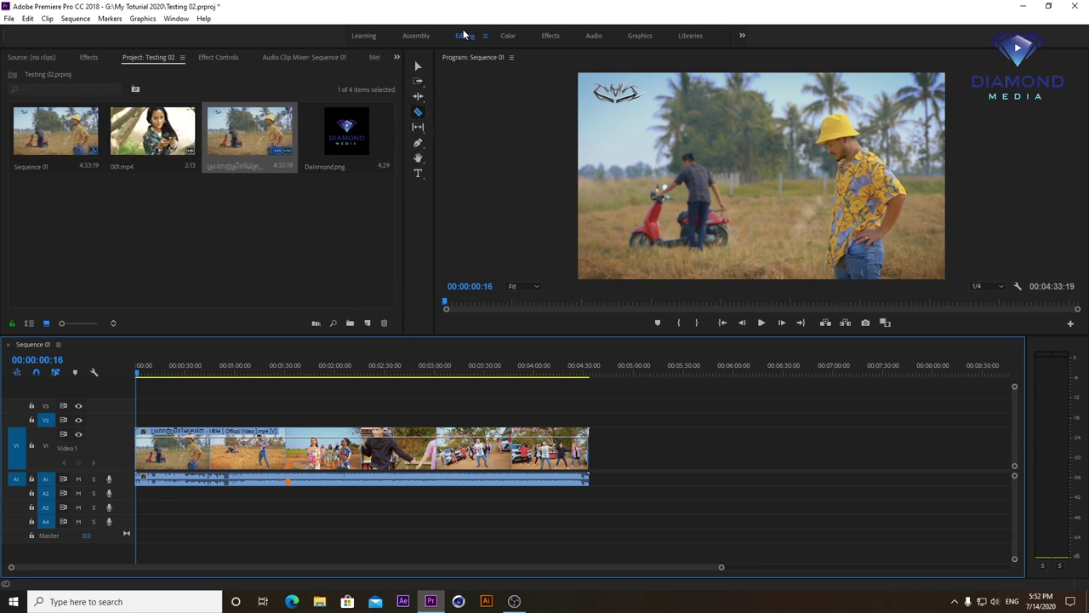
pyautogui.click(417, 65)
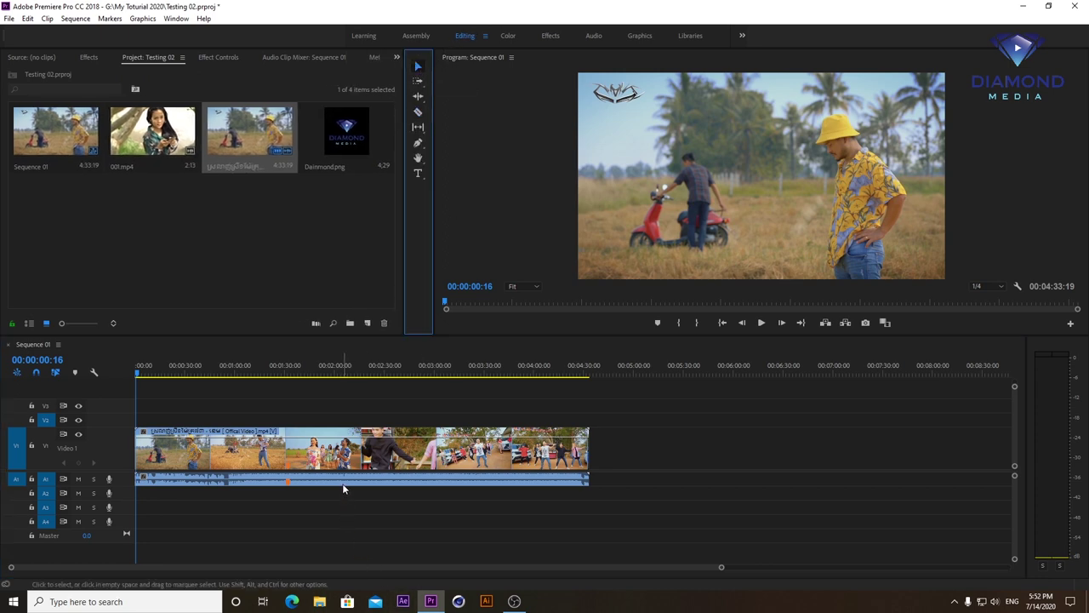
pyautogui.moveTo(345, 455); pyautogui.dragTo(498, 453)
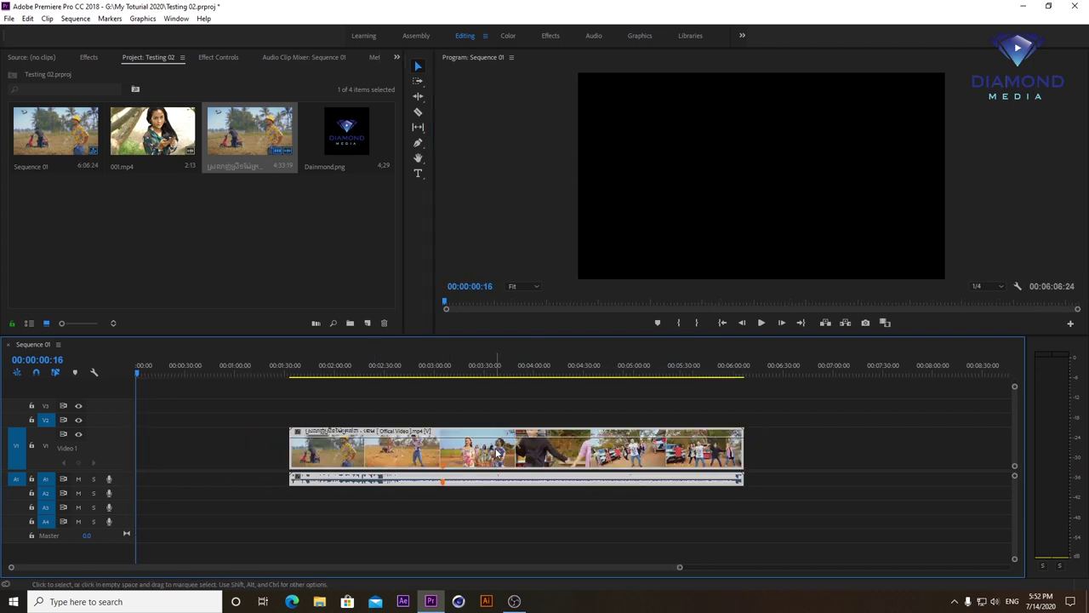
pyautogui.hotkey('ctrl', 'z')
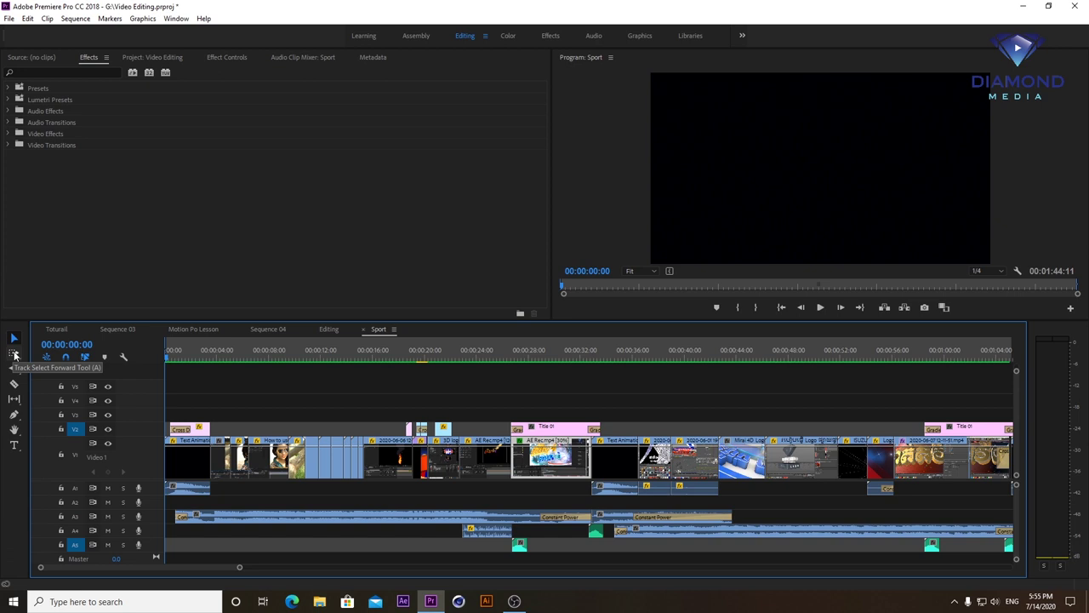
# Select all clips from 0:28 onward with Track Select Forward, then all clips behind a point with Track Select Backward
pyautogui.click(14, 356)
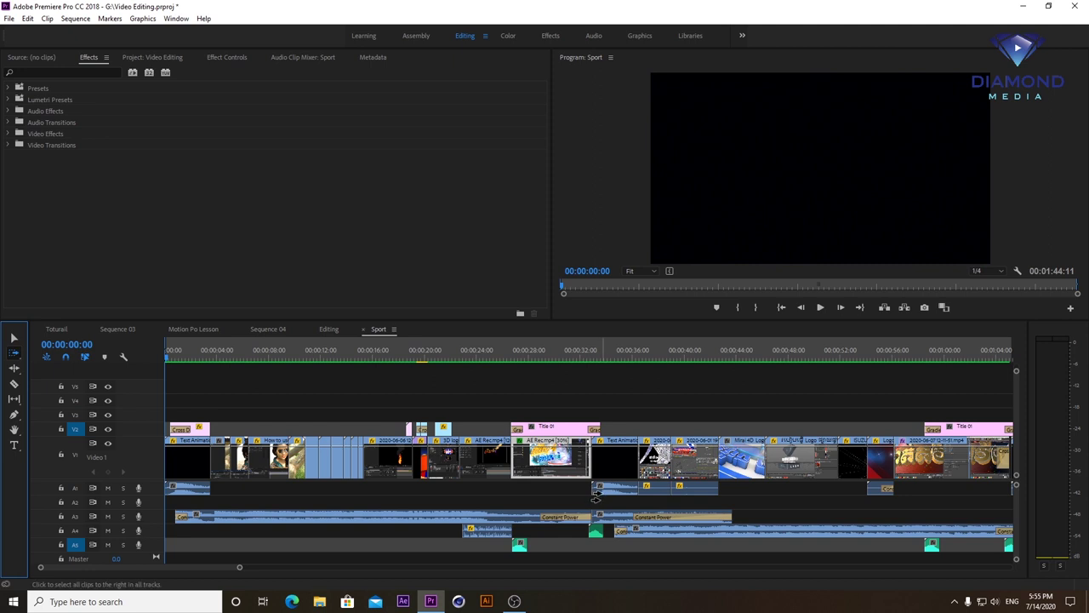
pyautogui.click(567, 459)
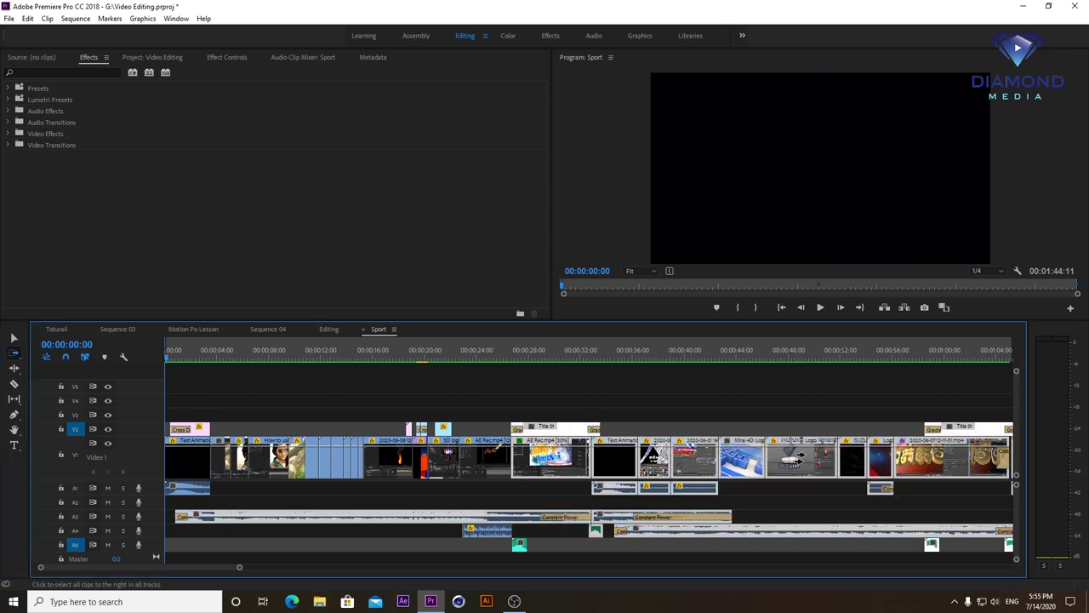
pyautogui.click(14, 356)
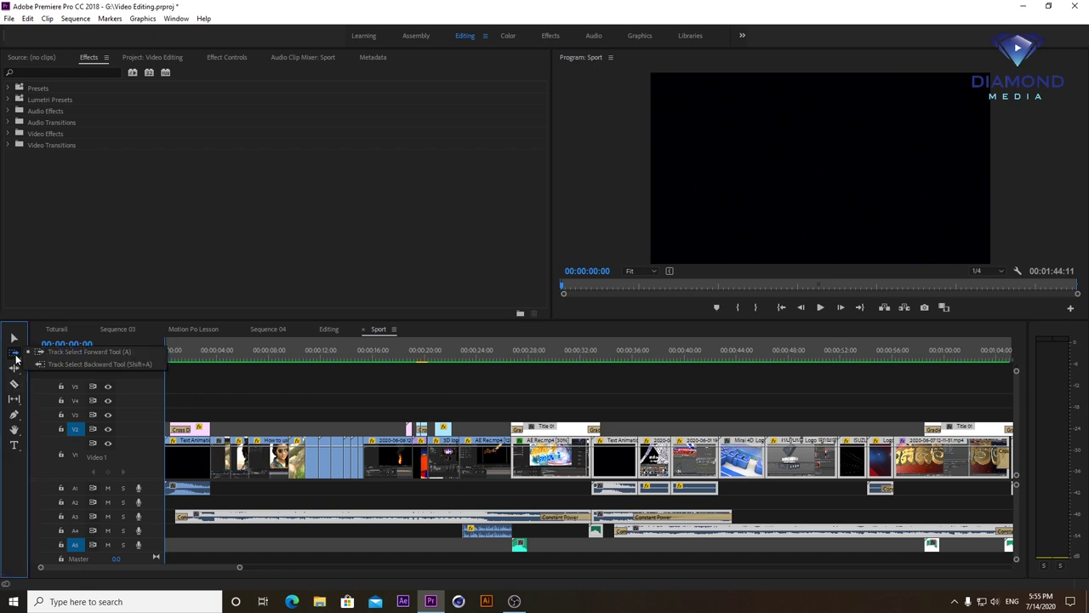
pyautogui.click(54, 367)
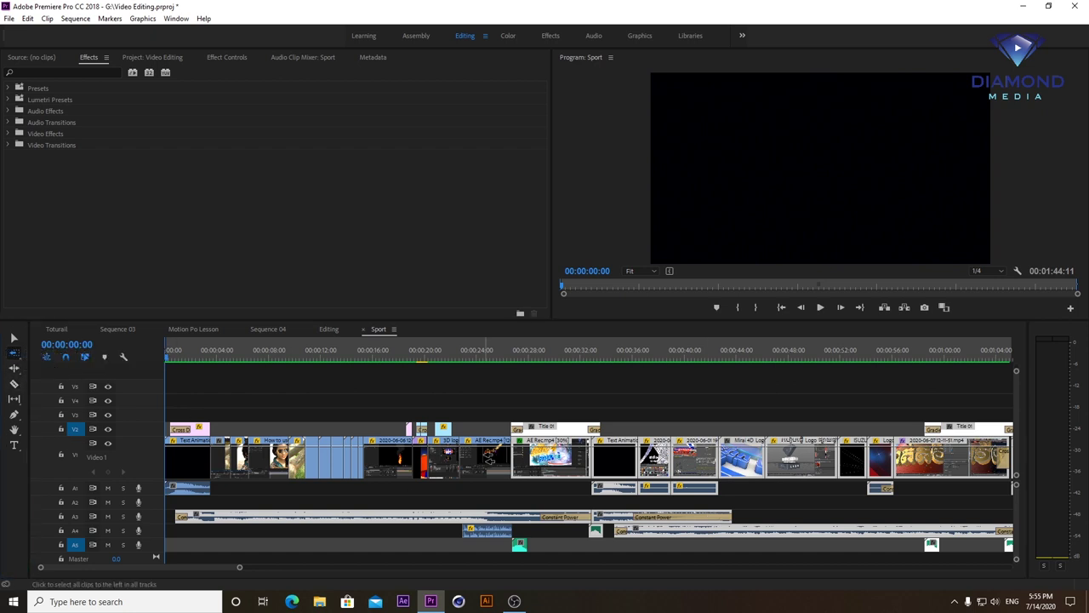
pyautogui.click(489, 458)
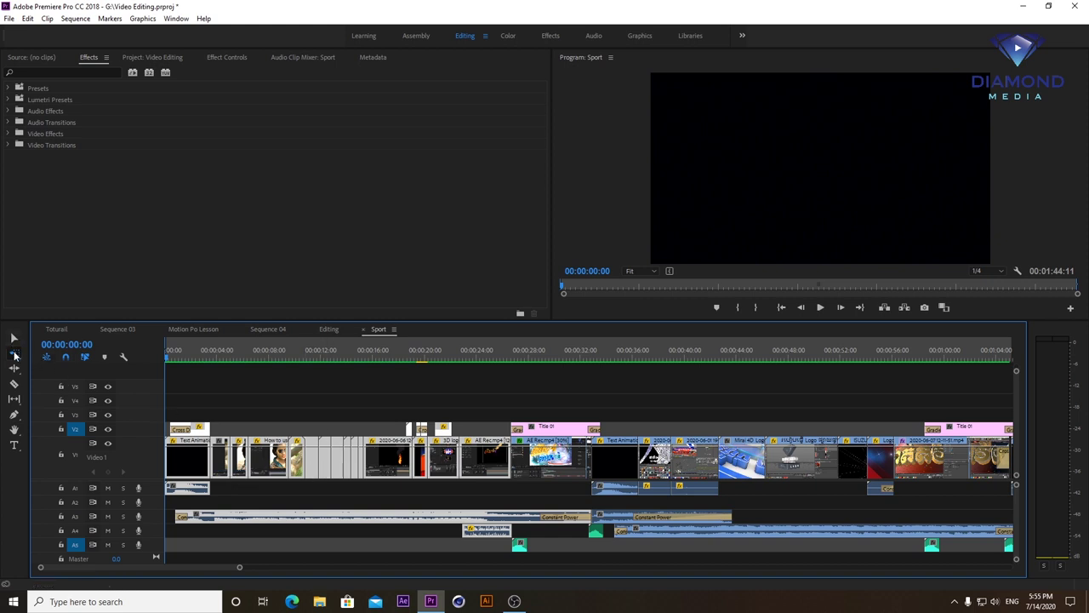
# Shift the forward clip group 14 frames right, undo it, and park the playhead at 00:00:33:28
pyautogui.click(14, 356)
pyautogui.click(51, 352)
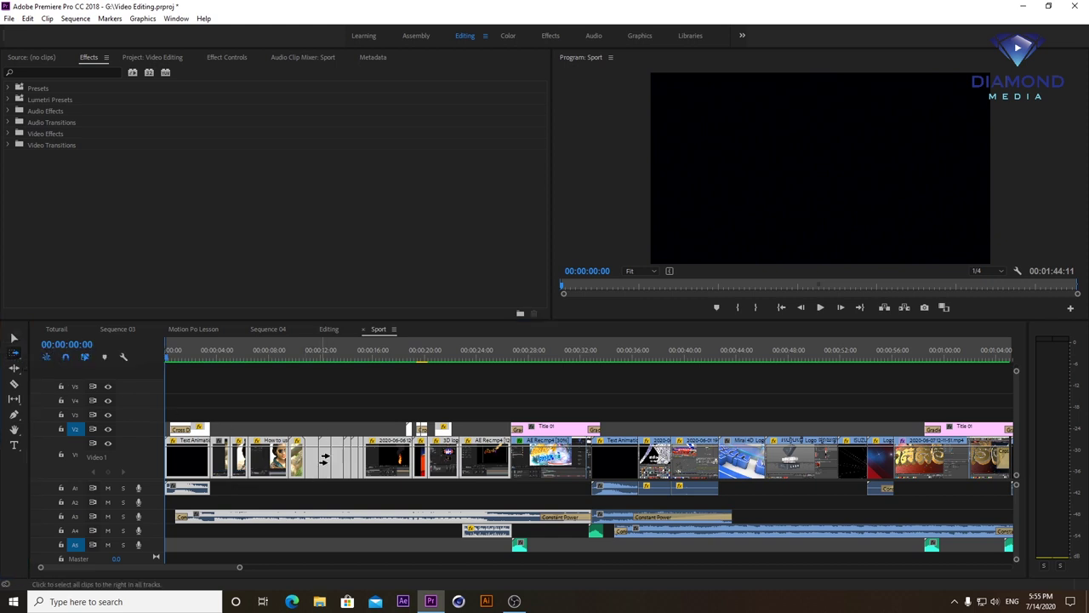
pyautogui.moveTo(545, 469); pyautogui.dragTo(760, 467)
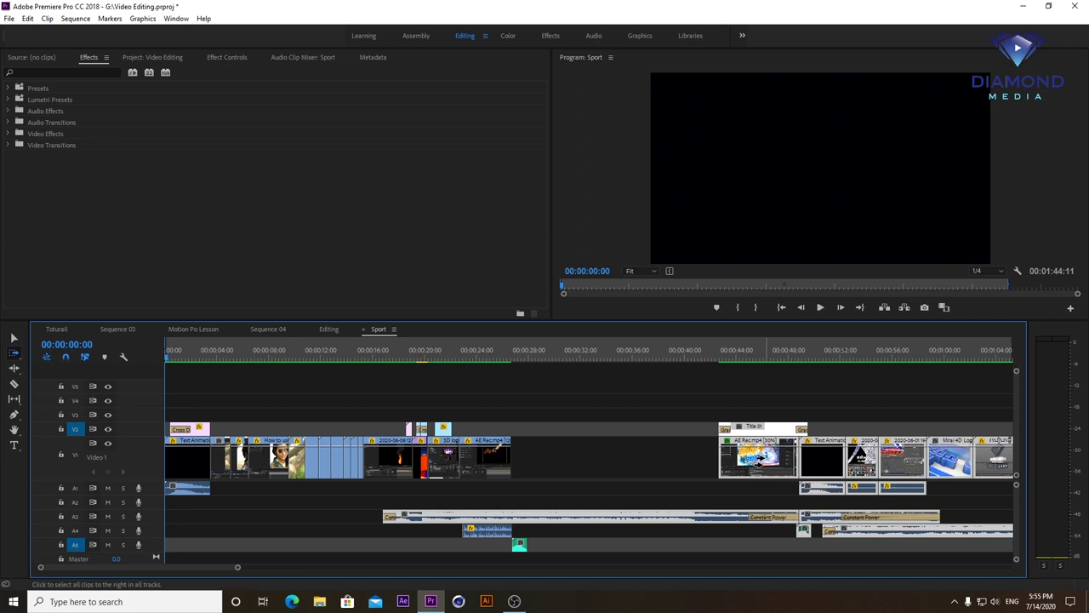
pyautogui.hotkey('ctrl', 'z')
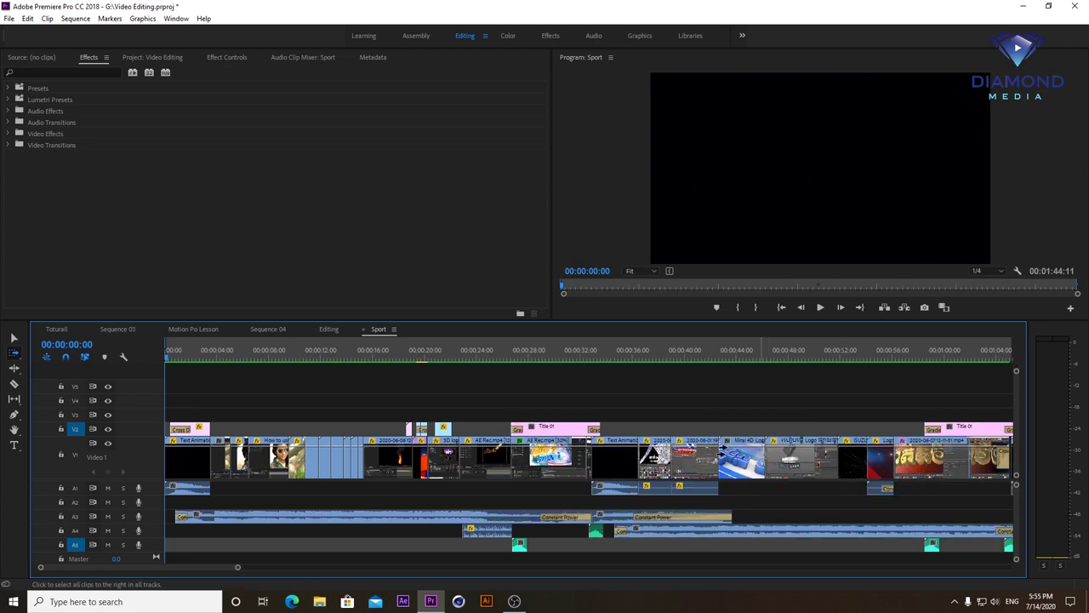
pyautogui.click(607, 356)
pyautogui.press('v')
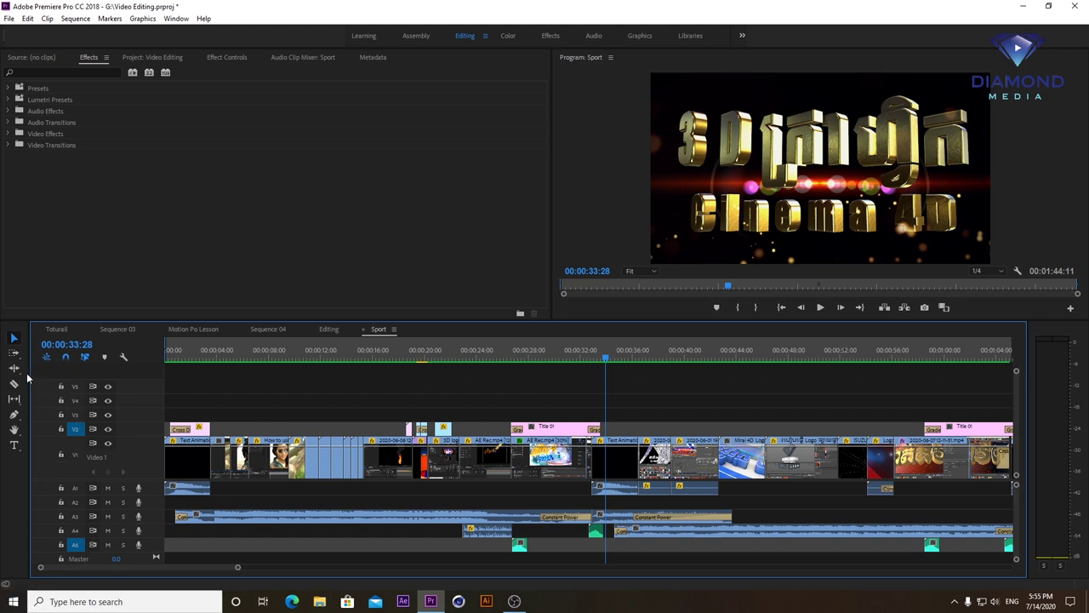
pyautogui.click(14, 371)
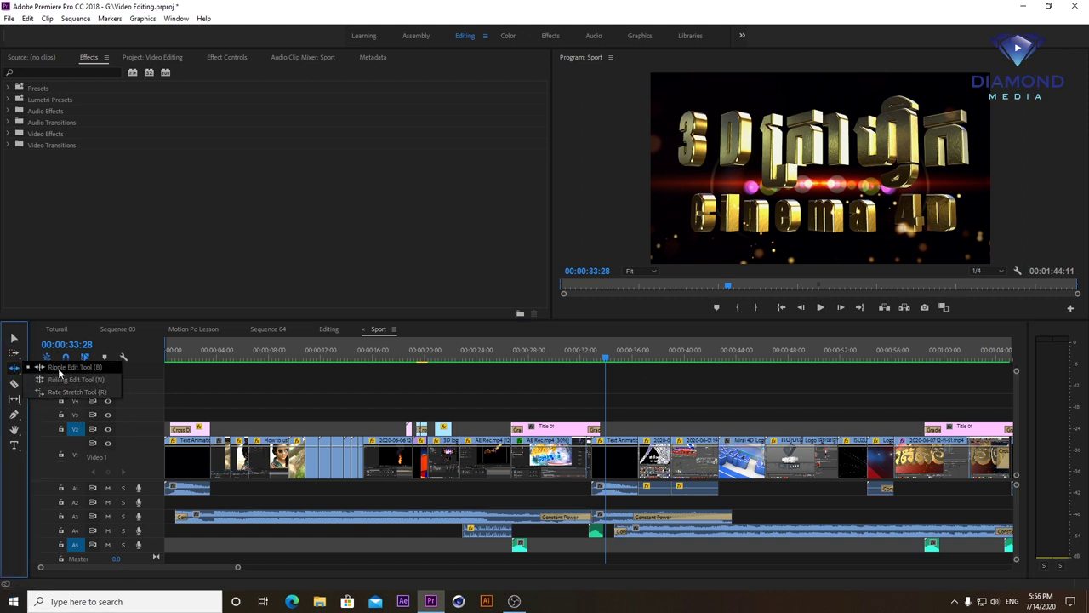
# Enlarge the Video 1 track to show thumbnails and park the playhead near 00:00:46:00
pyautogui.click(65, 367)
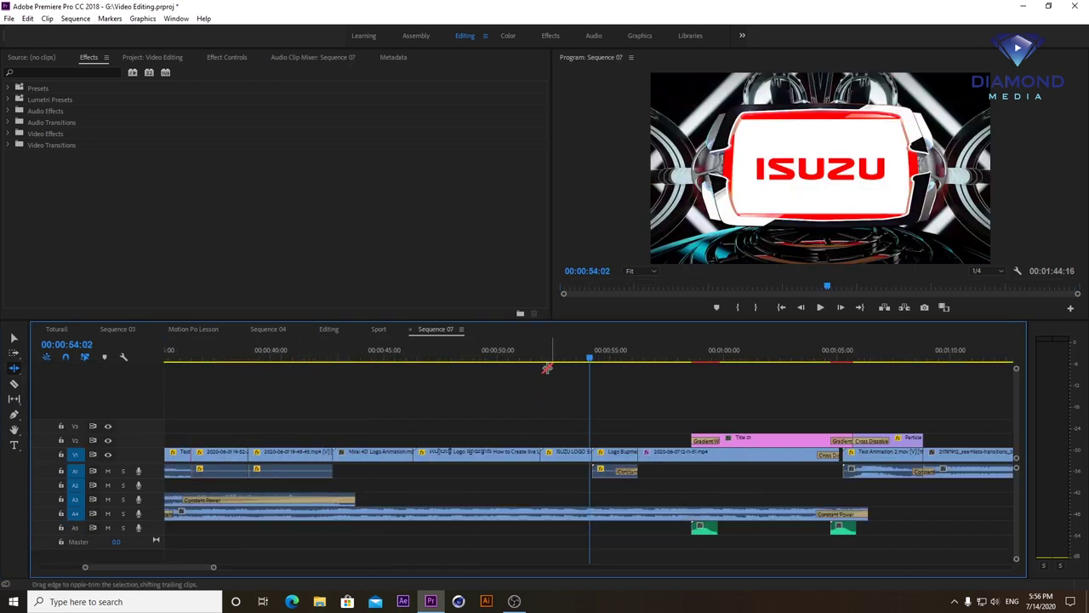
pyautogui.moveTo(534, 358); pyautogui.dragTo(490, 358)
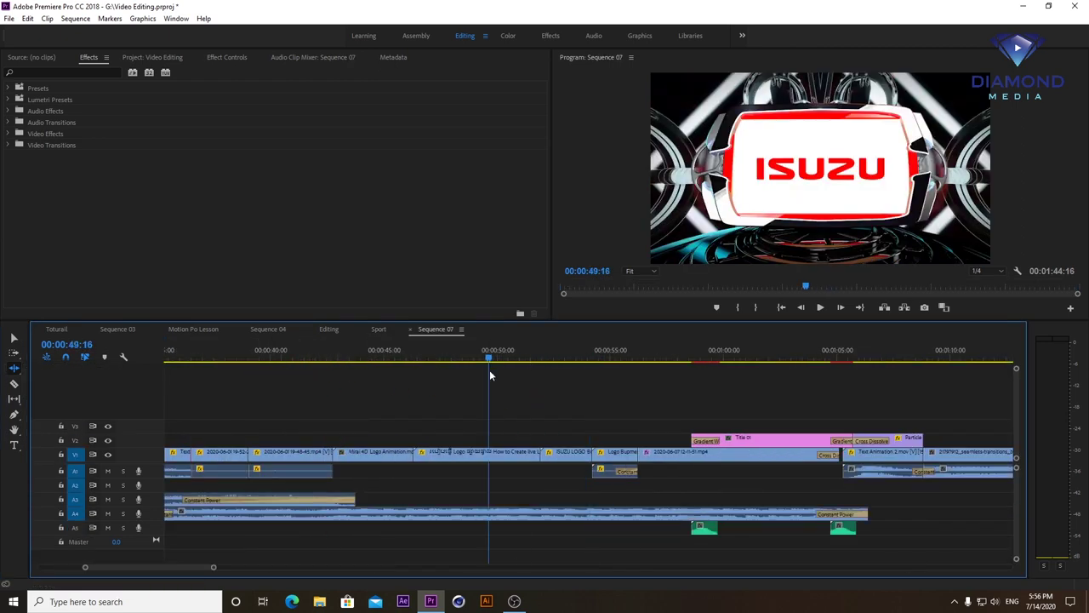
pyautogui.doubleClick(144, 461)
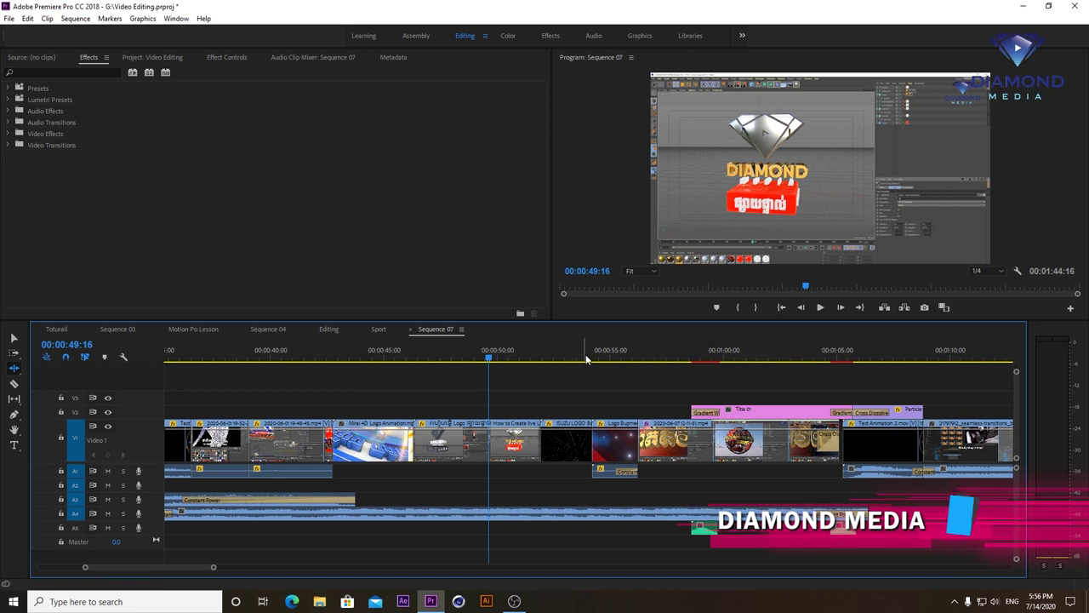
pyautogui.moveTo(401, 357); pyautogui.dragTo(407, 358)
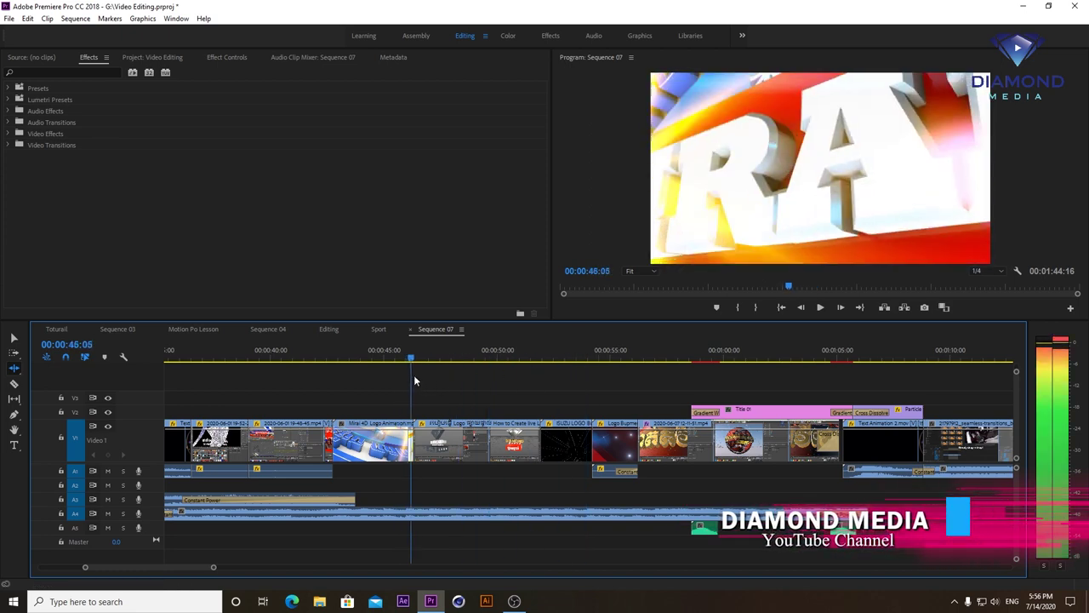
# Shorten the Mirai 4D Logo clip, ripple-delete the resulting gap, then undo the gap removal
pyautogui.click(423, 449)
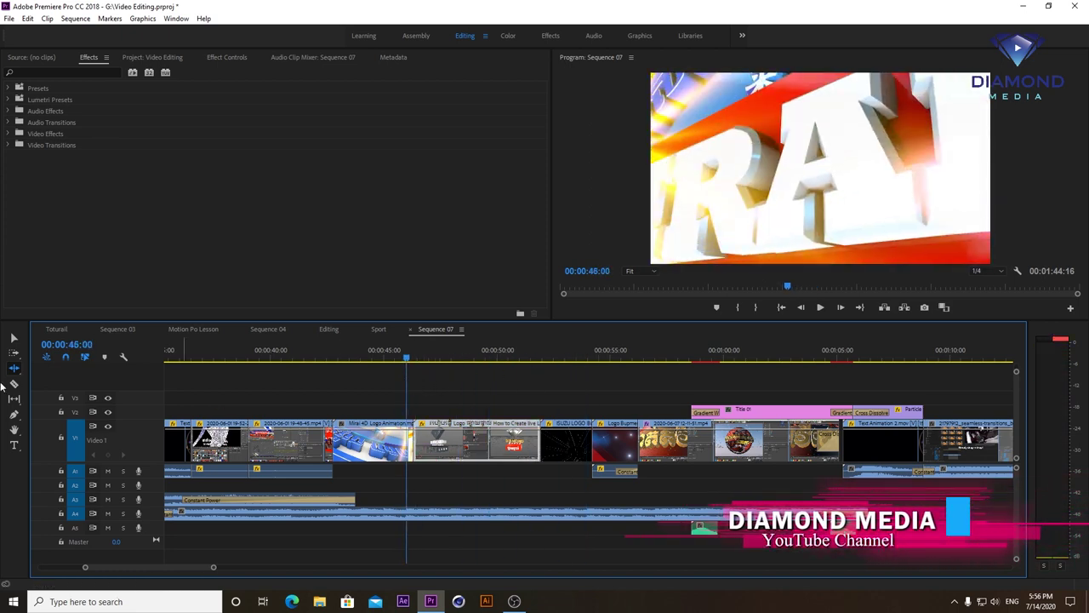
pyautogui.click(14, 337)
pyautogui.click(397, 442)
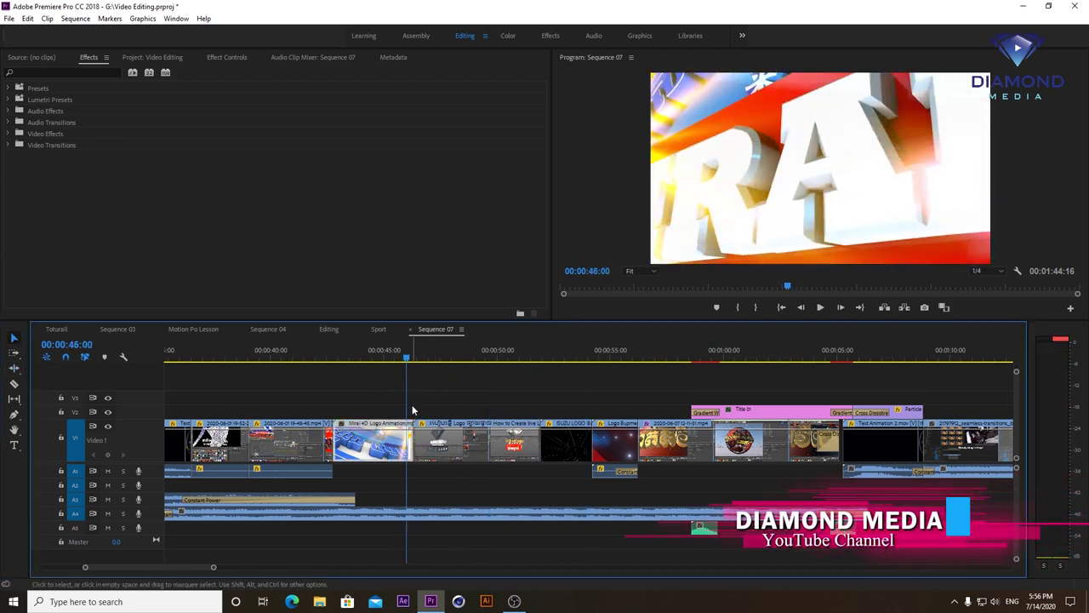
pyautogui.moveTo(411, 439); pyautogui.dragTo(387, 440)
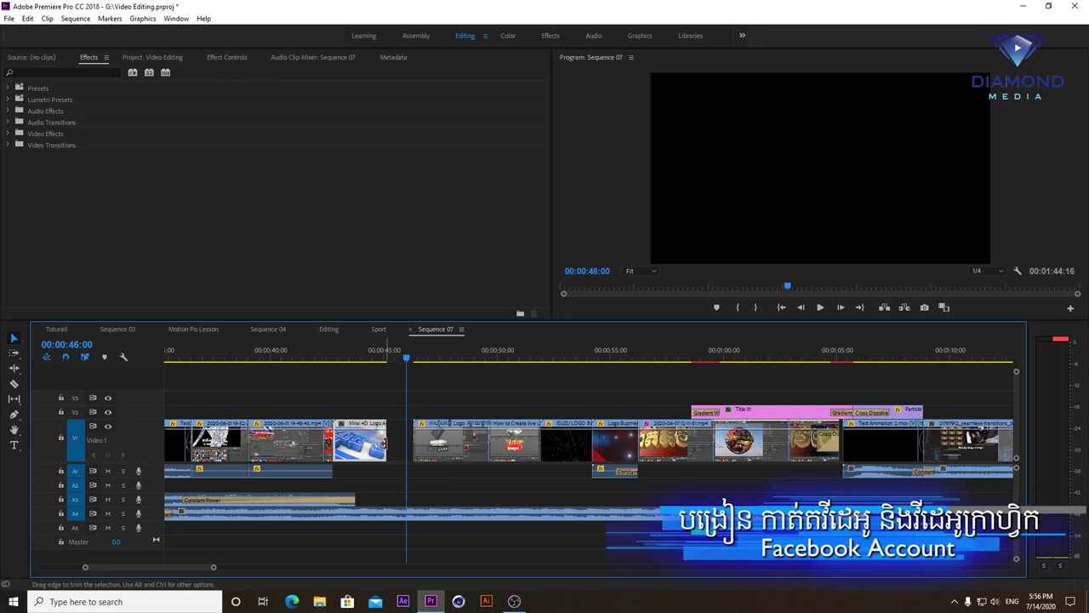
pyautogui.rightClick(396, 442)
pyautogui.click(406, 443)
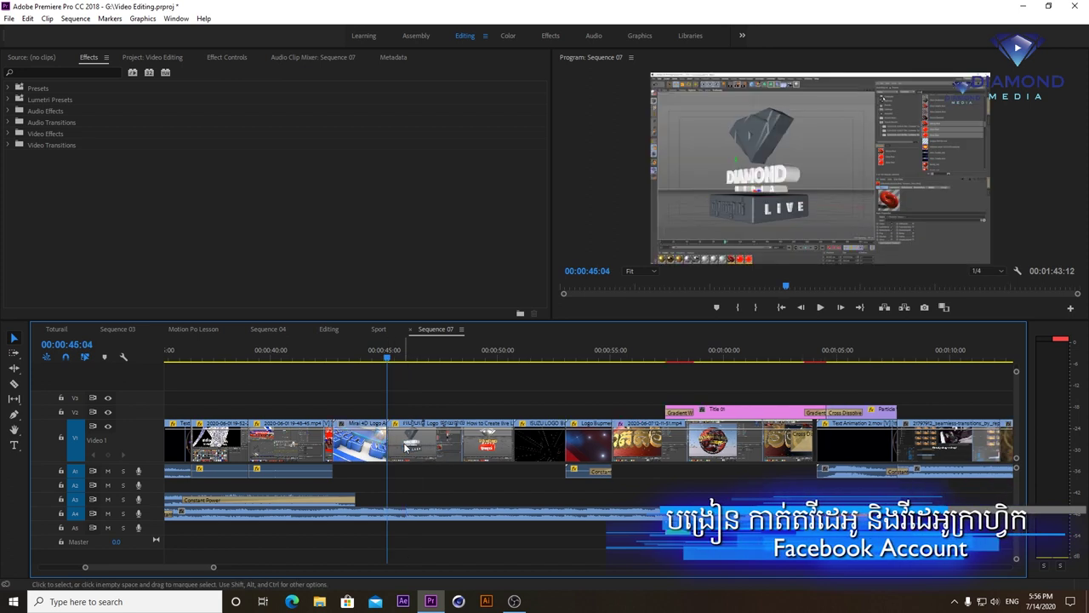
pyautogui.hotkey('ctrl', 'z')
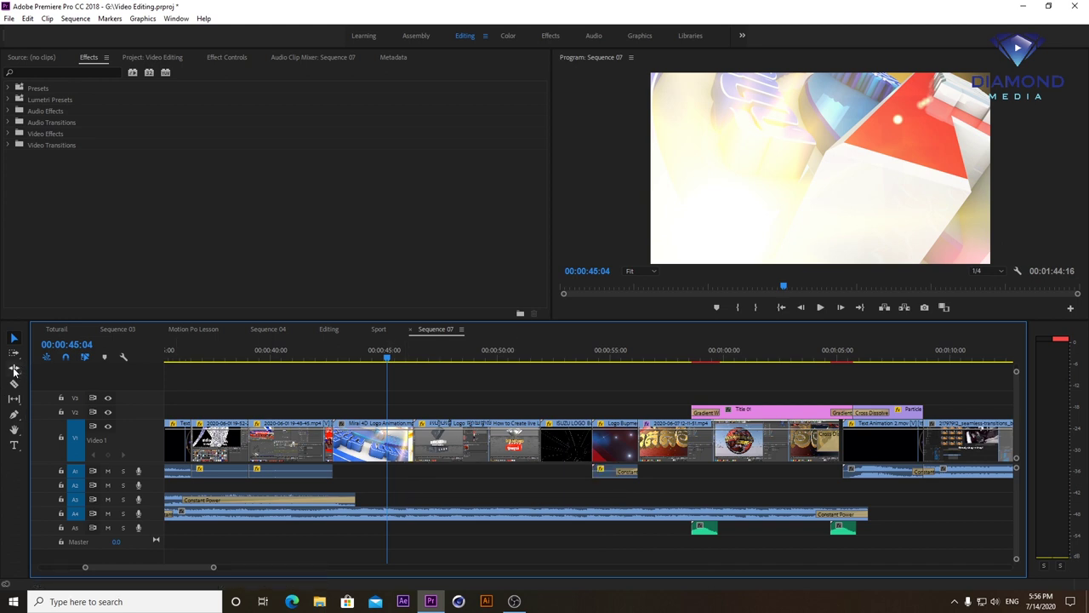
# Ripple-trim the Mirai 4D Logo clip's end so later clips follow, then undo the trim
pyautogui.click(13, 368)
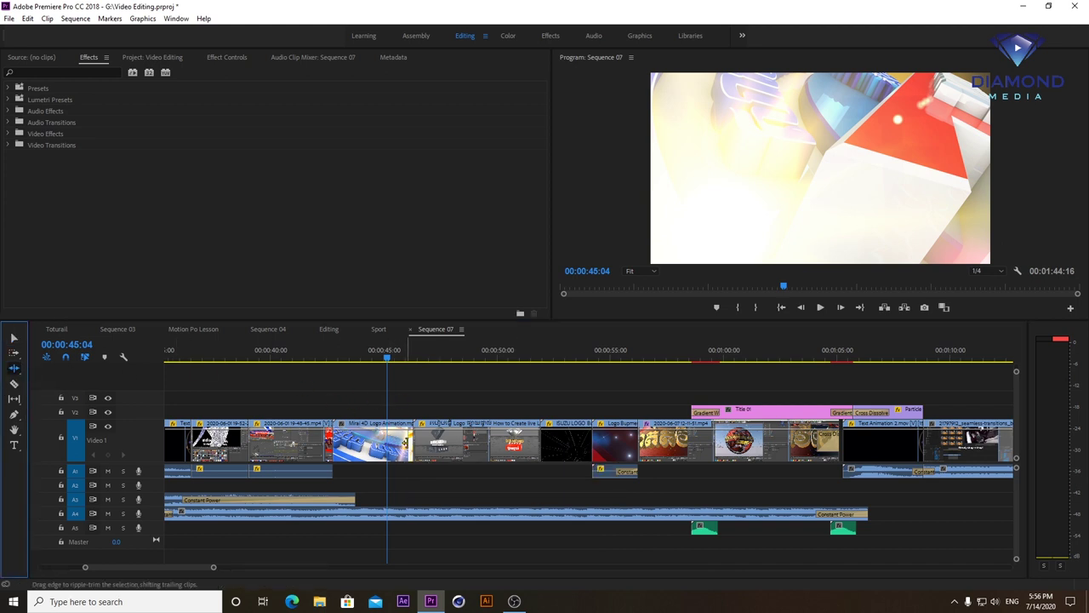
pyautogui.moveTo(413, 440); pyautogui.dragTo(387, 441)
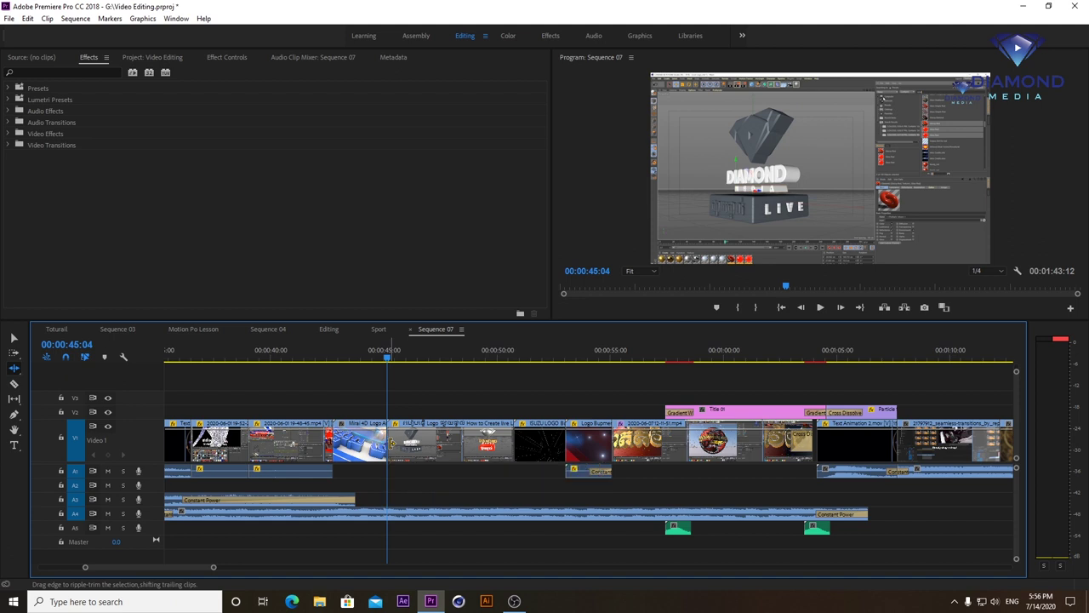
pyautogui.hotkey('ctrl', 'z')
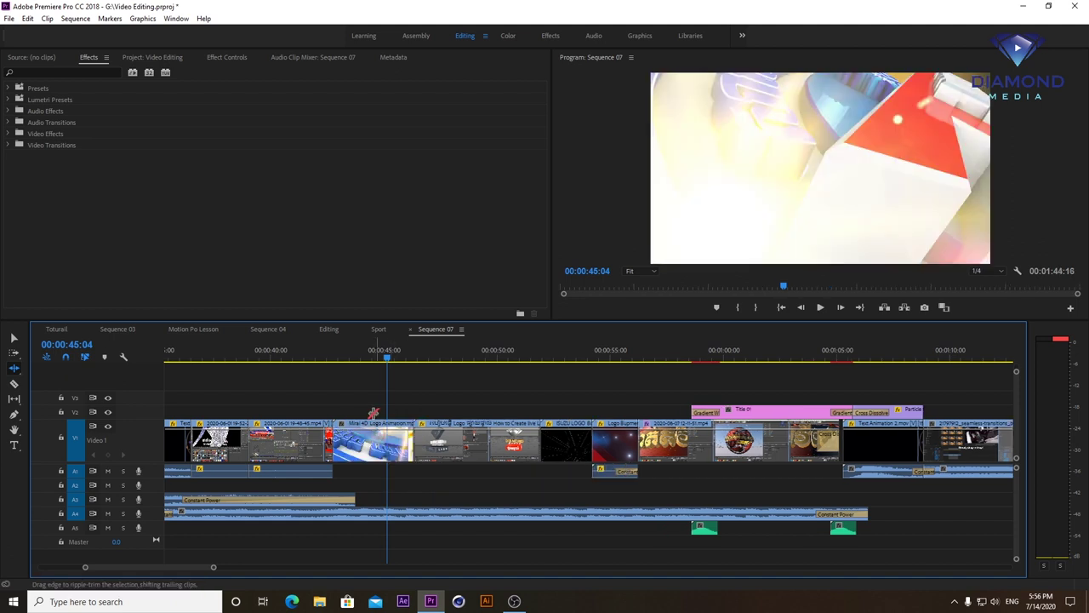
# Roll the cut after the Mirai 4D Logo Animation clip later so the clip ends at 00:00:46:22
pyautogui.click(14, 372)
pyautogui.click(58, 383)
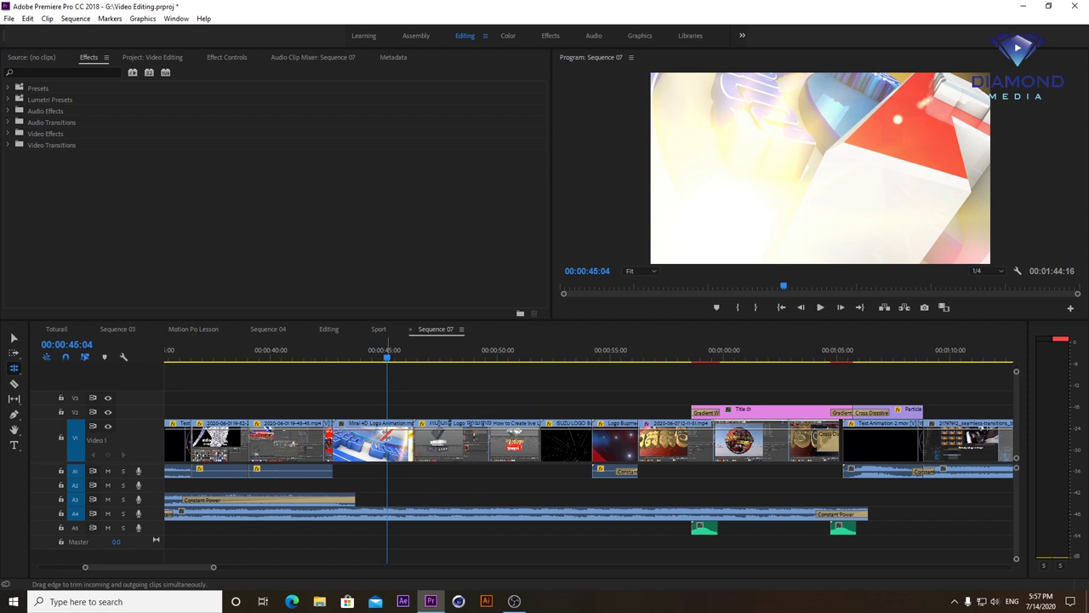
pyautogui.moveTo(414, 441); pyautogui.dragTo(445, 443)
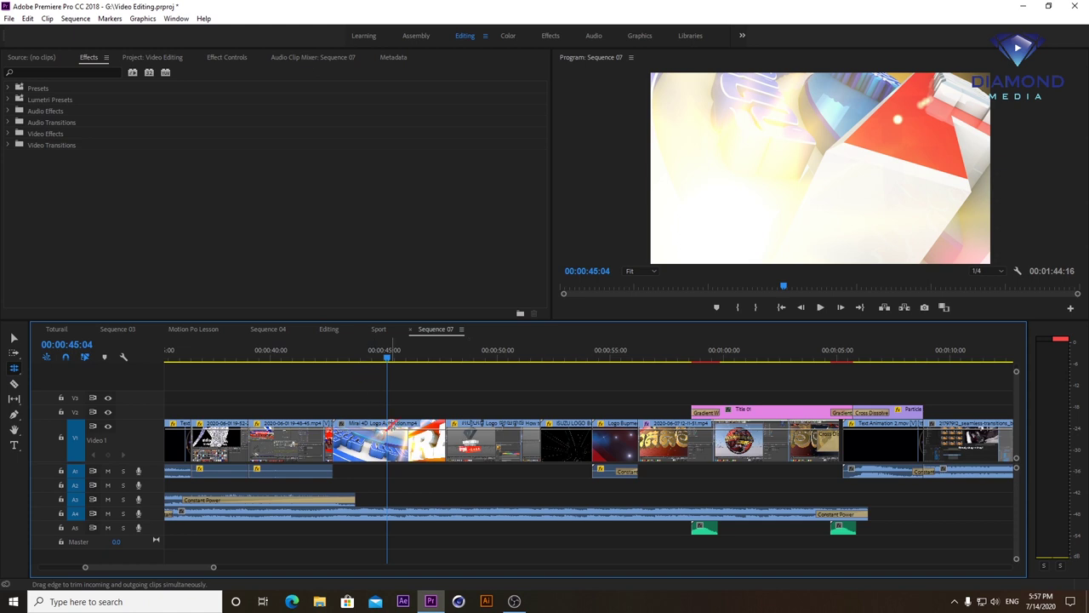
pyautogui.moveTo(444, 441); pyautogui.dragTo(487, 441)
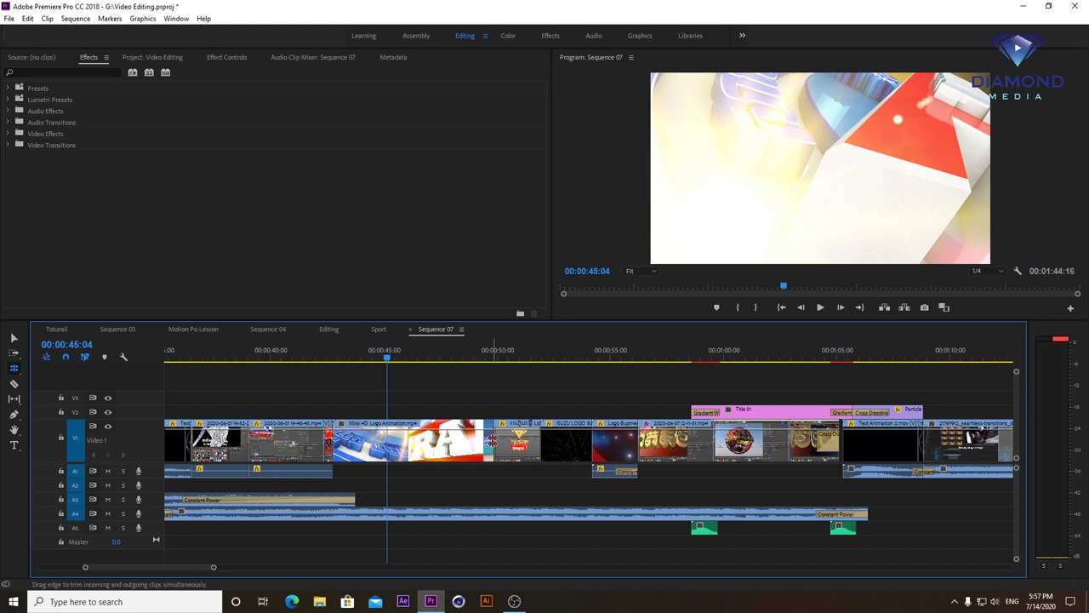
pyautogui.moveTo(495, 440); pyautogui.dragTo(427, 440)
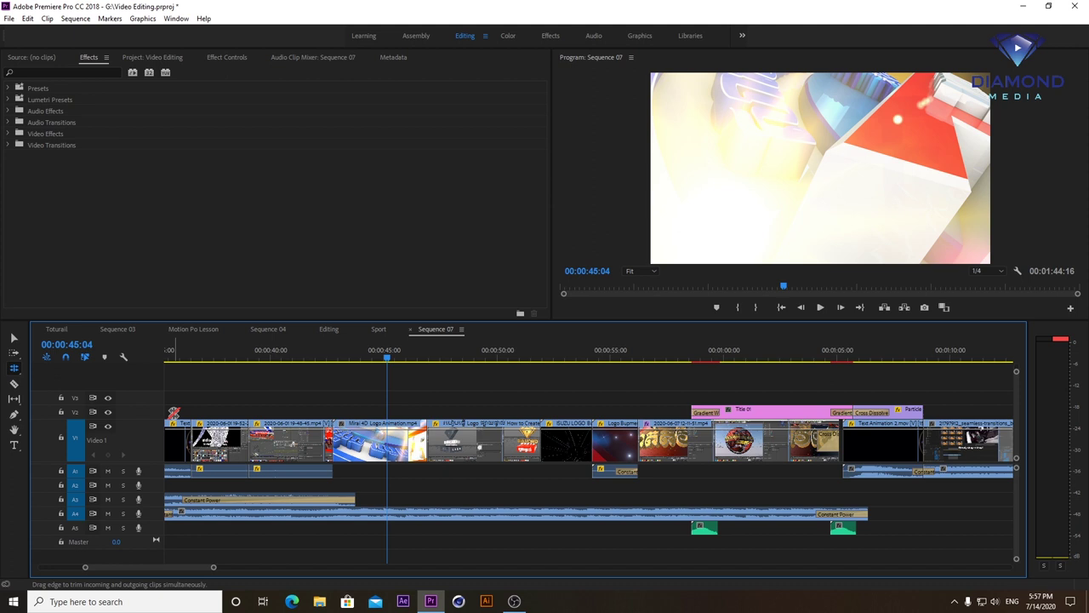
# Drop the yellow-hat music video clip after the end of V1 and scrub through it
pyautogui.scroll(-4, 173, 414)
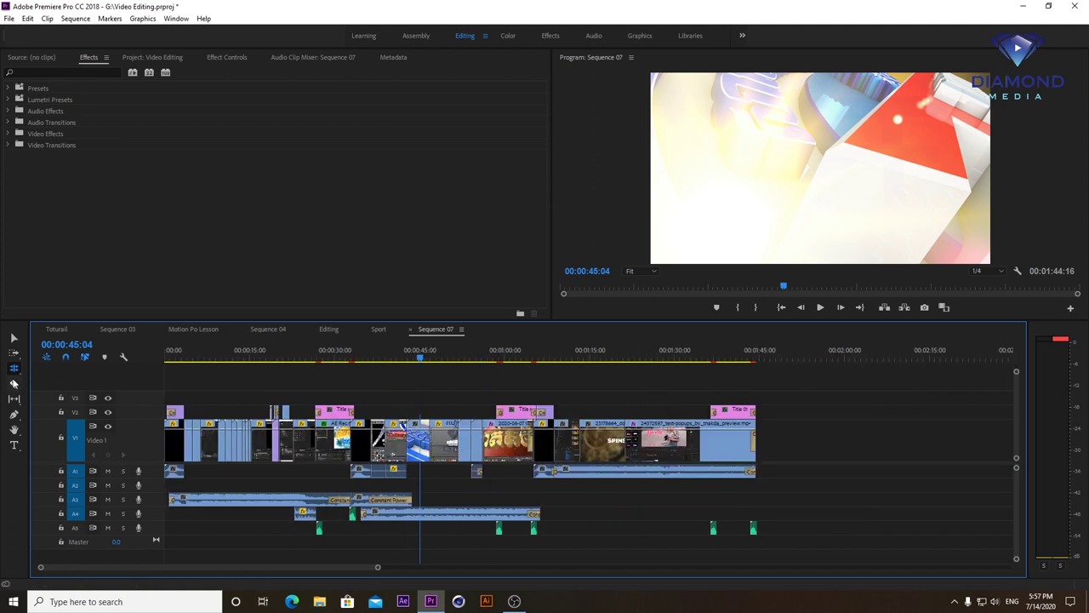
pyautogui.click(13, 368)
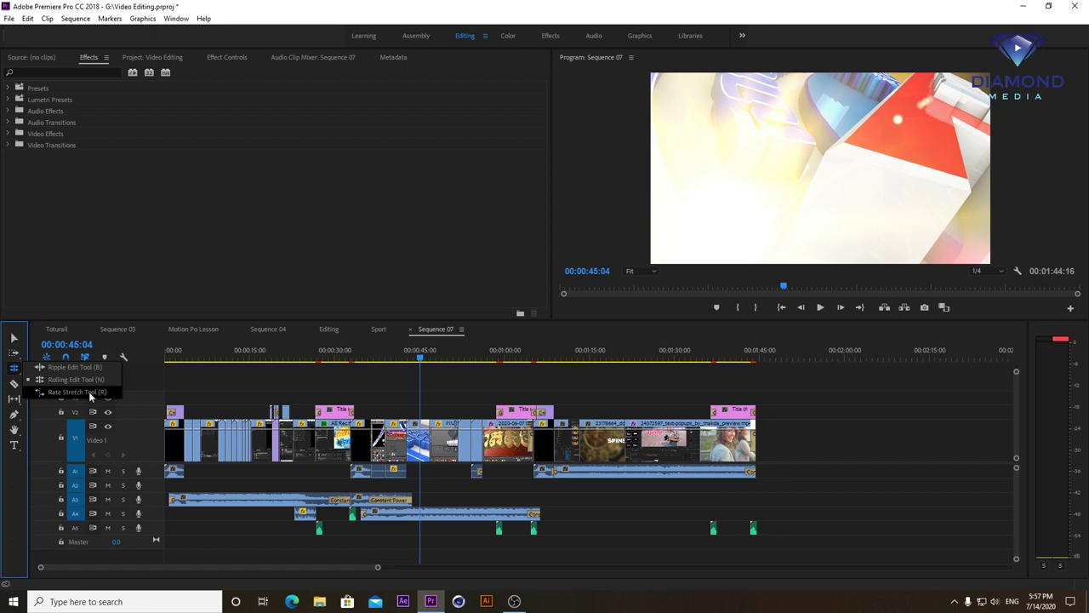
pyautogui.click(88, 392)
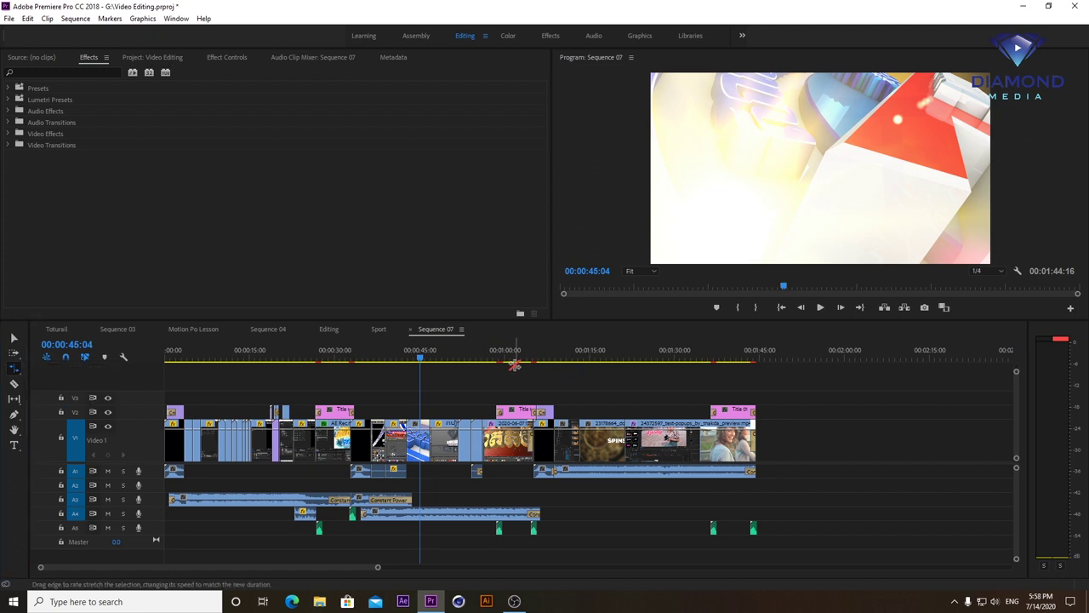
pyautogui.moveTo(377, 252); pyautogui.dragTo(827, 434)
pyautogui.click(881, 357)
pyautogui.scroll(4, 882, 357)
pyautogui.moveTo(596, 359); pyautogui.dragTo(743, 375)
# Delete the music video from Sequence 07 and create Sequence 08 from that clip
pyautogui.scroll(-4, 732, 376)
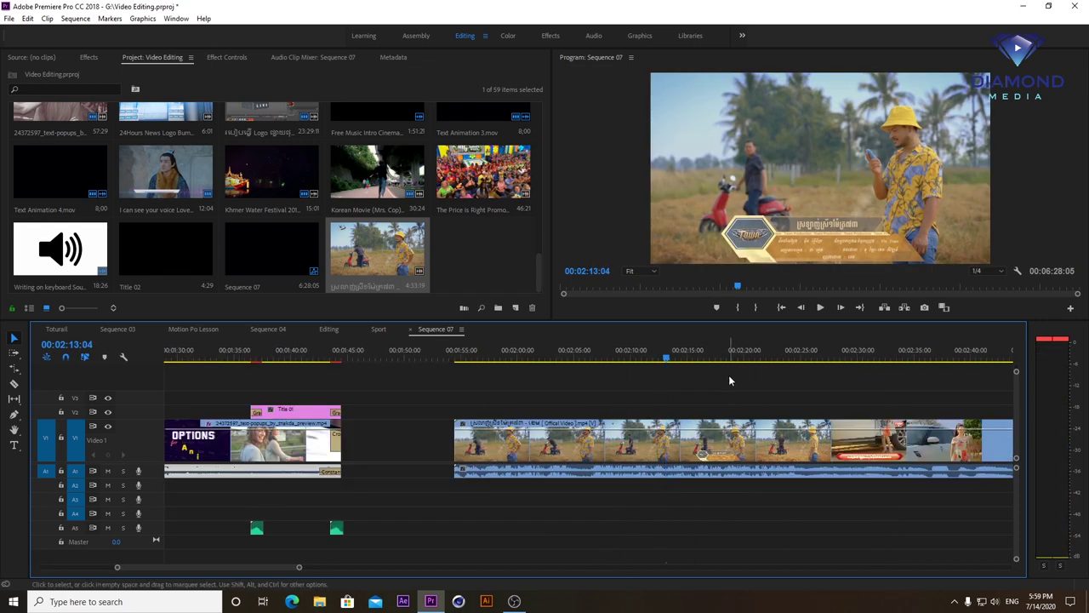
pyautogui.click(642, 443)
pyautogui.press('Delete')
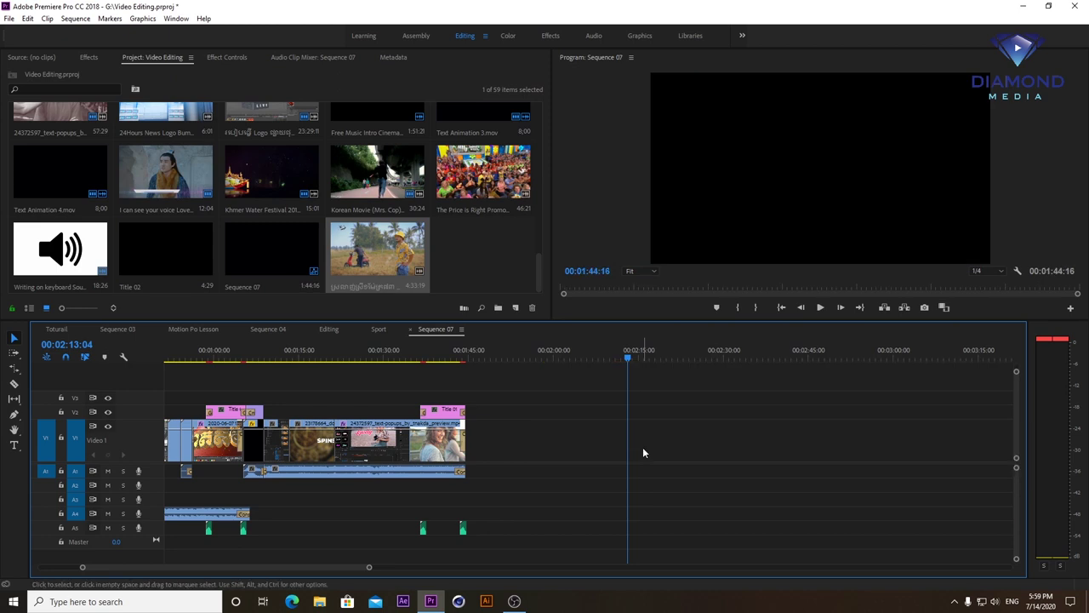
pyautogui.hotkey('ctrl', 'n')
pyautogui.press('Return')
pyautogui.press(',')
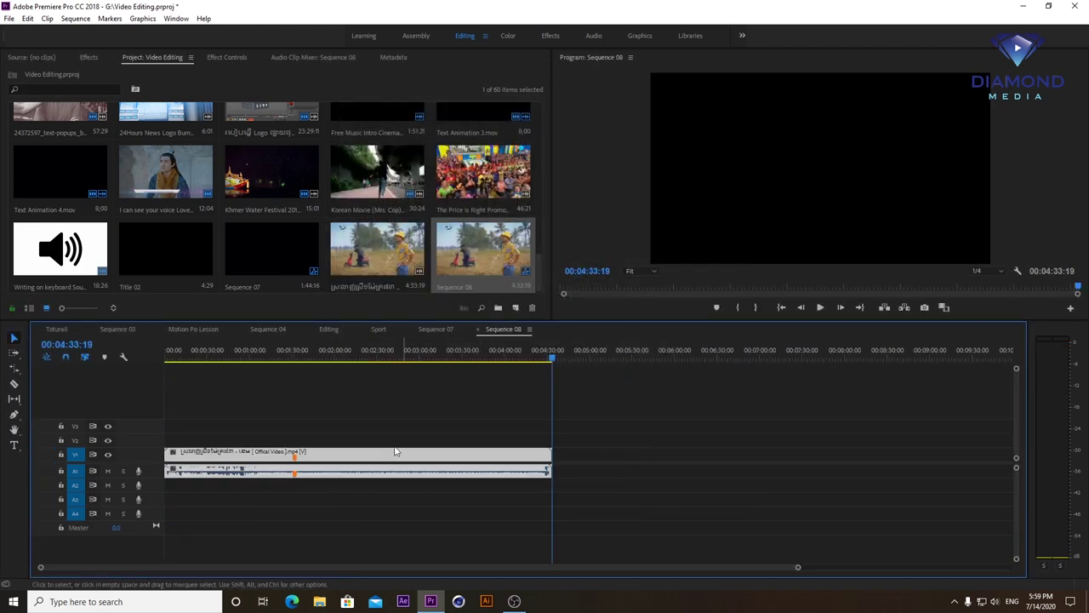
# Expand the video track and scrub Sequence 08 to locate the cut point near 01:12
pyautogui.doubleClick(152, 451)
pyautogui.press('Home')
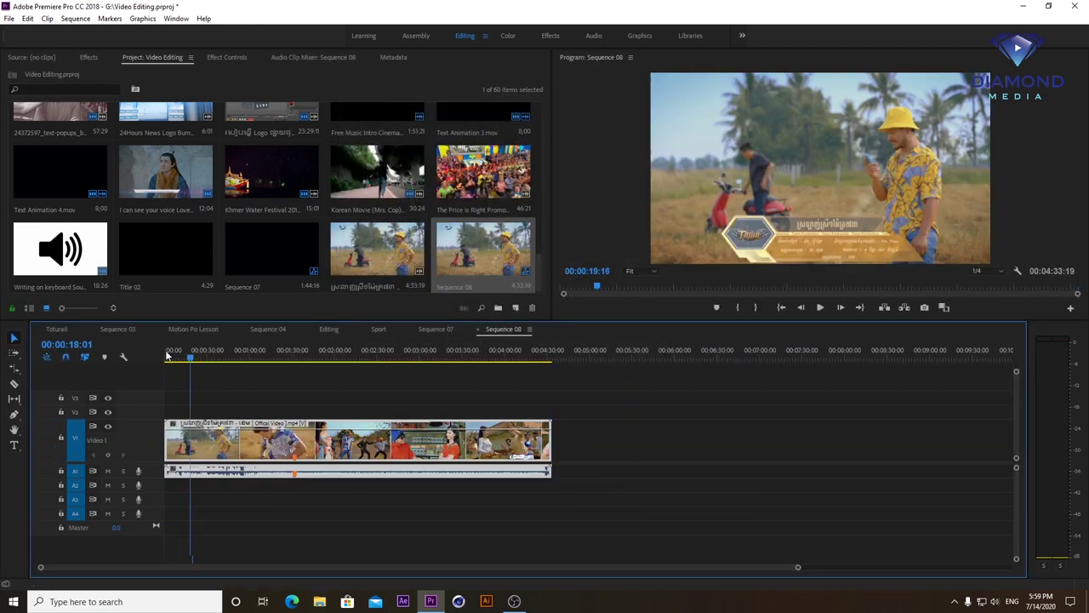
pyautogui.press('\\')
pyautogui.moveTo(223, 353); pyautogui.dragTo(433, 353)
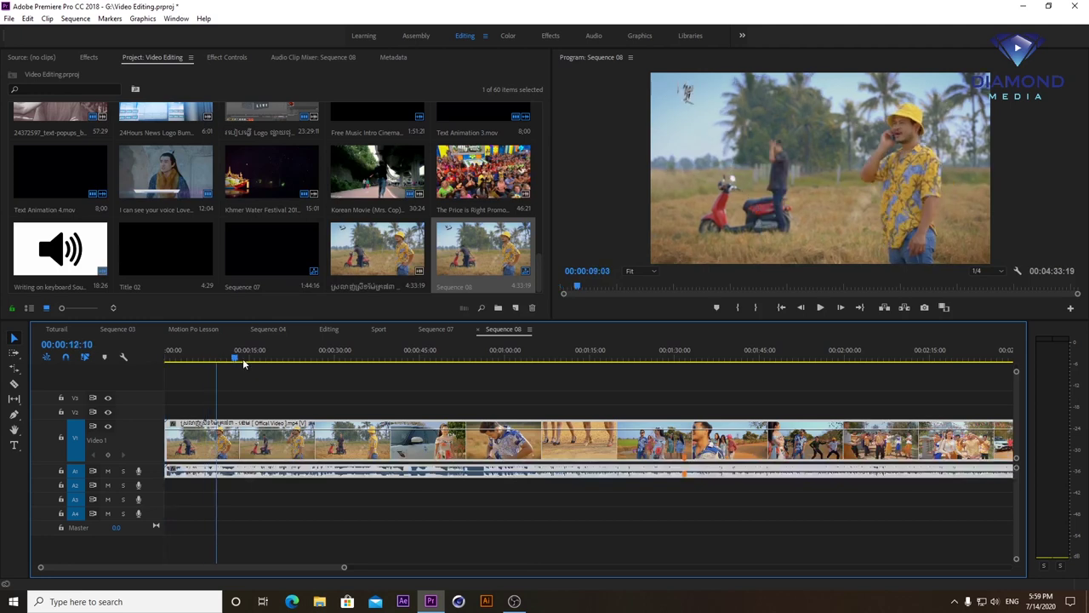
pyautogui.click(591, 353)
pyautogui.press('-')
pyautogui.press('-')
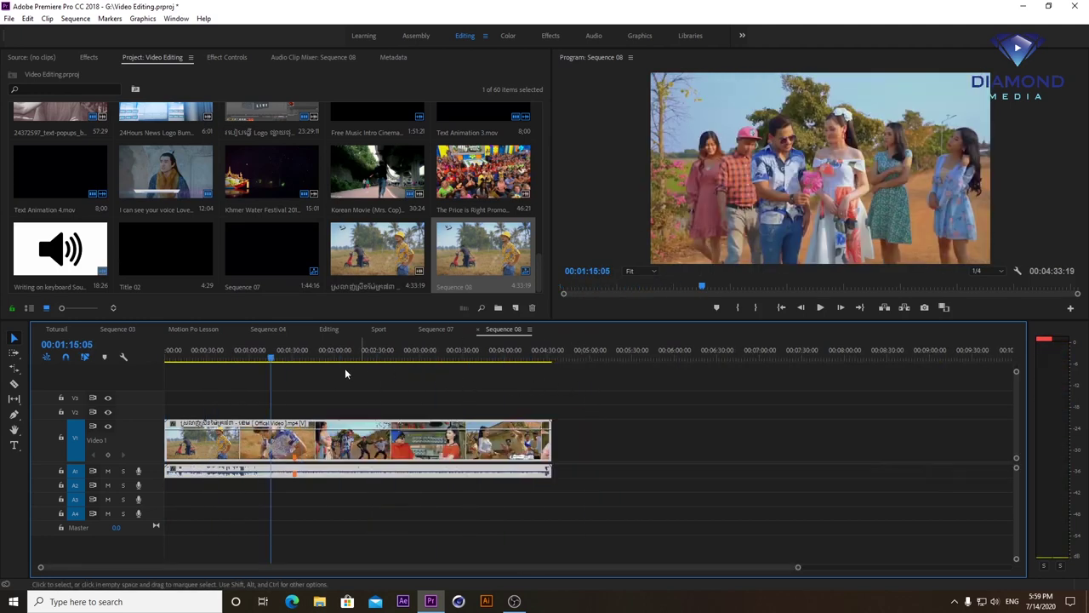
pyautogui.press('=')
pyautogui.press('=')
pyautogui.press('=')
pyautogui.moveTo(505, 358)
pyautogui.mouseDown()
pyautogui.moveTo(444, 357)
pyautogui.moveTo(578, 379)
pyautogui.moveTo(563, 379)
pyautogui.mouseUp()
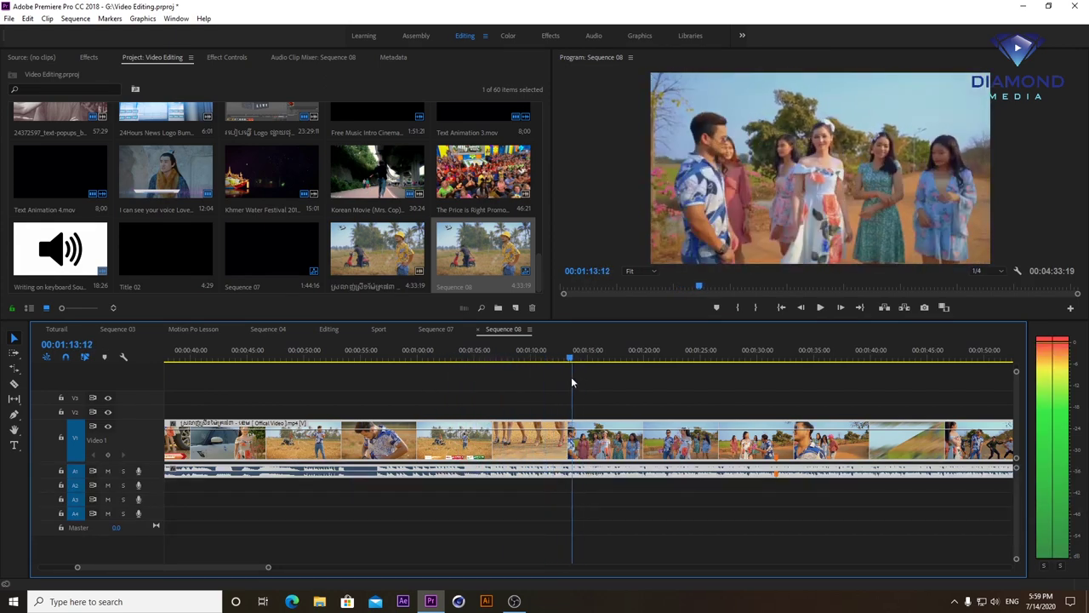
# Razor the music video at 01:12:24 and delete everything after the cut
pyautogui.press('c')
pyautogui.click(571, 440)
pyautogui.press('v')
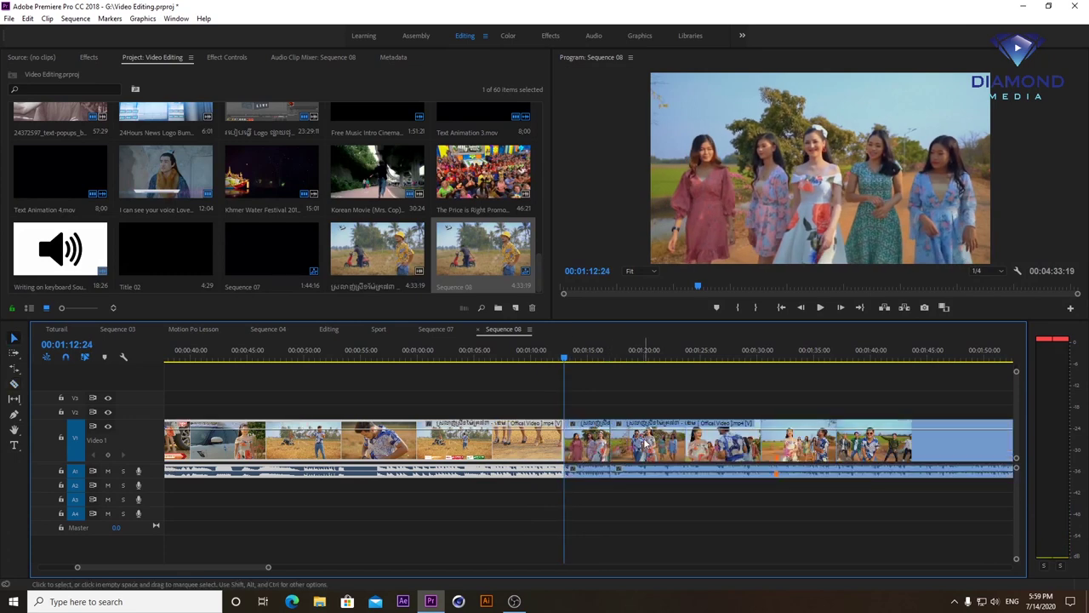
pyautogui.click(645, 442)
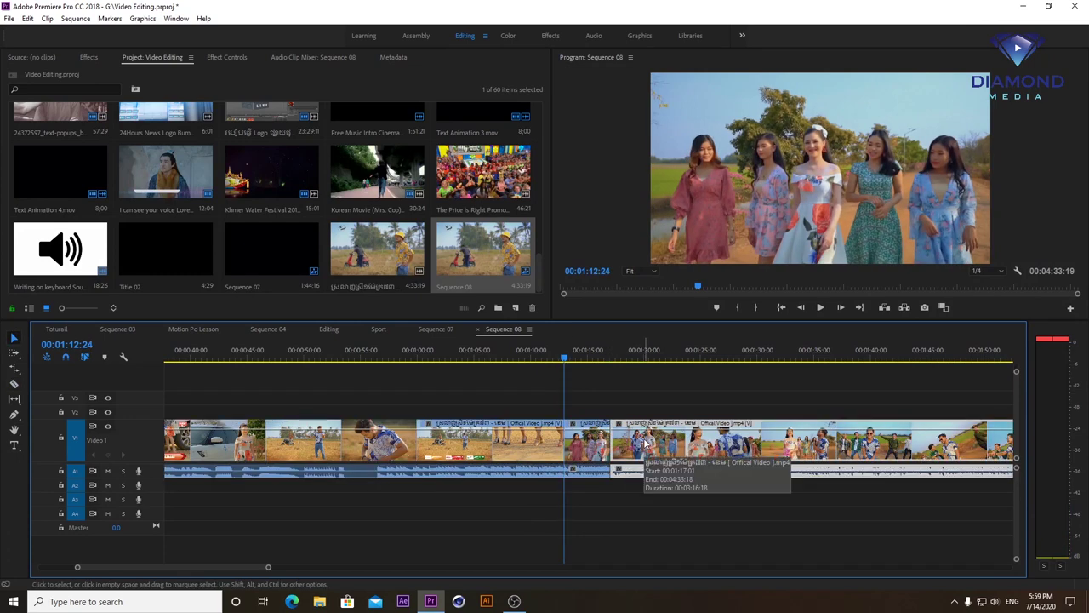
pyautogui.press('Delete')
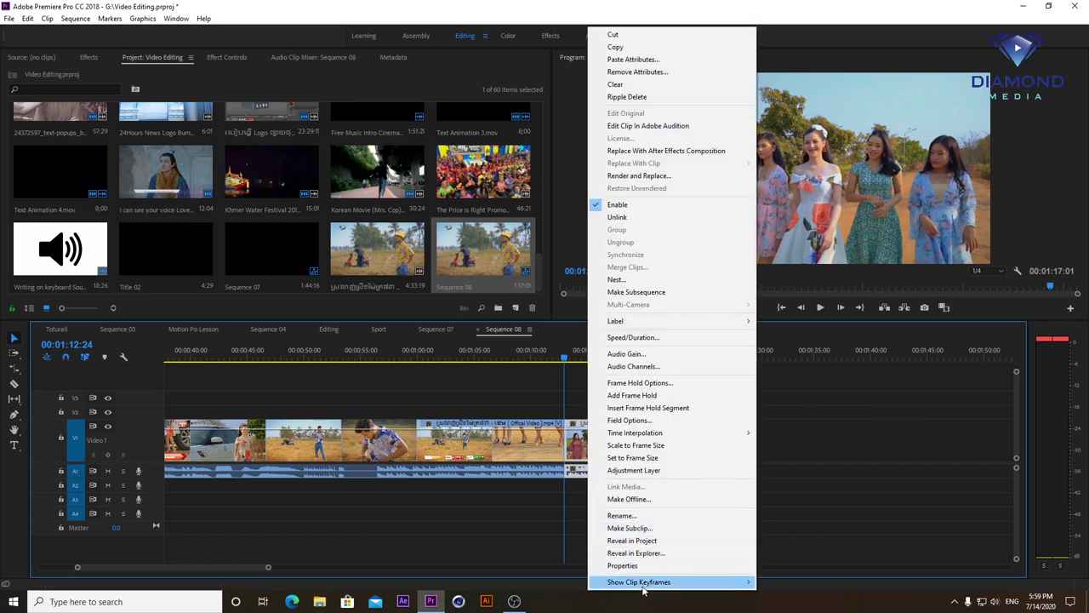
pyautogui.moveTo(703, 584)
pyautogui.moveTo(779, 583)
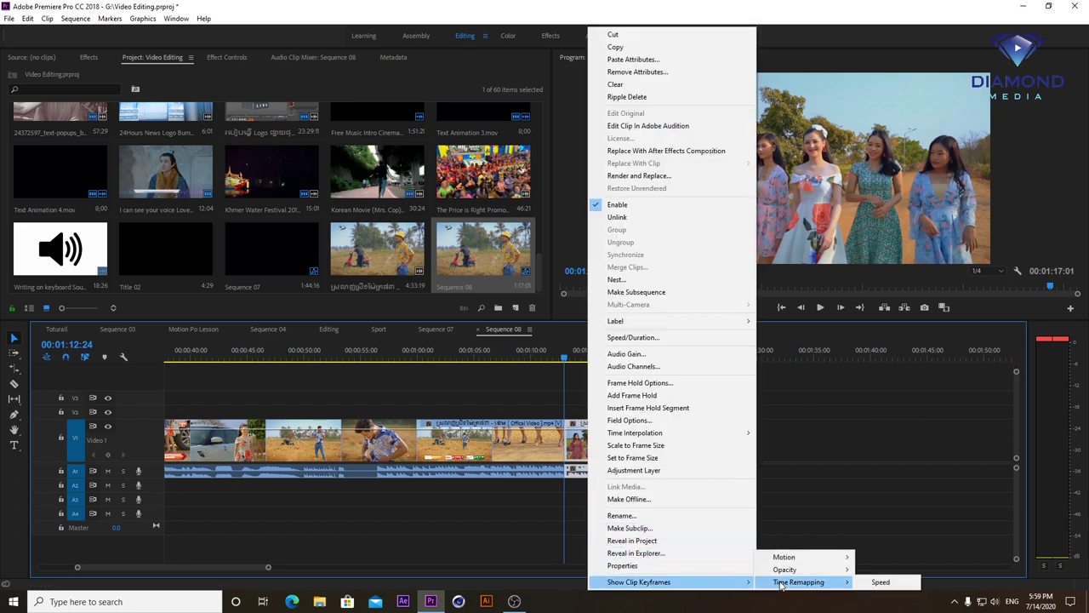
pyautogui.click(582, 455)
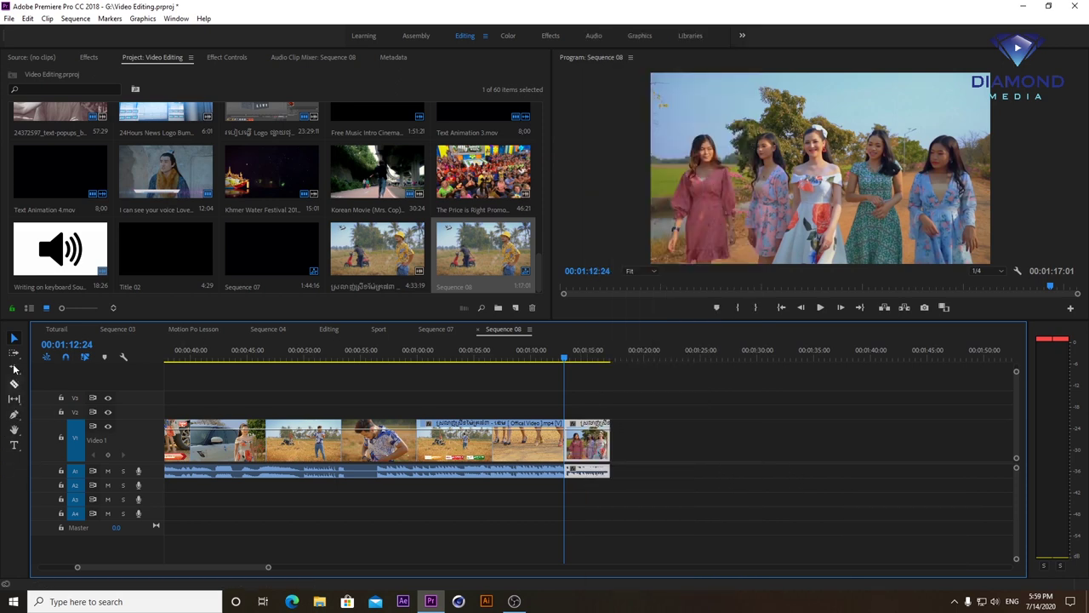
pyautogui.click(13, 369)
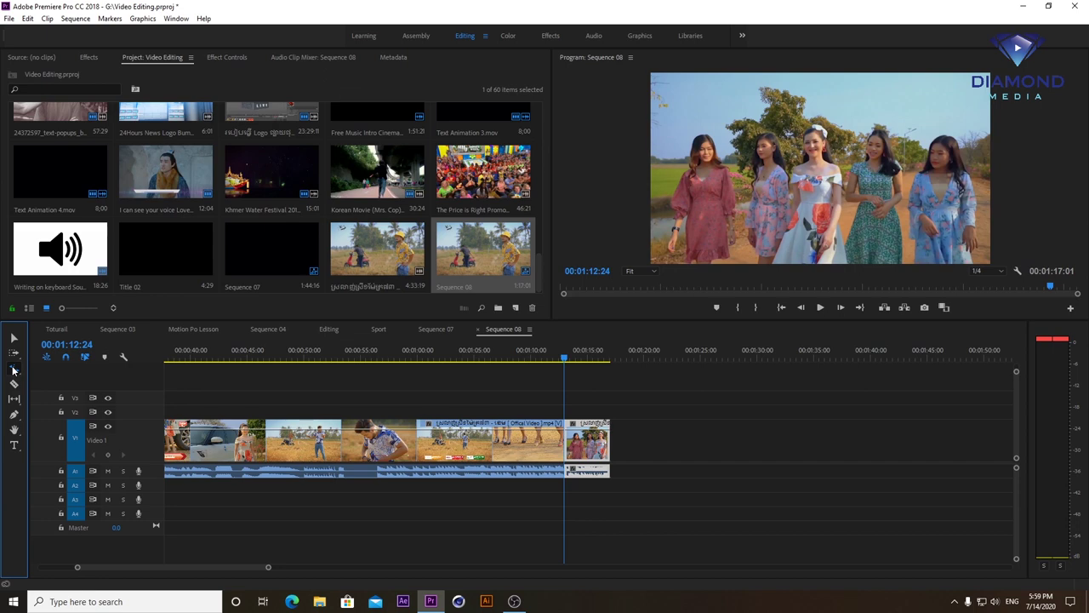
# Rate-stretch the last music video piece out to about 01:35 and play back the slowed section
pyautogui.click(13, 369)
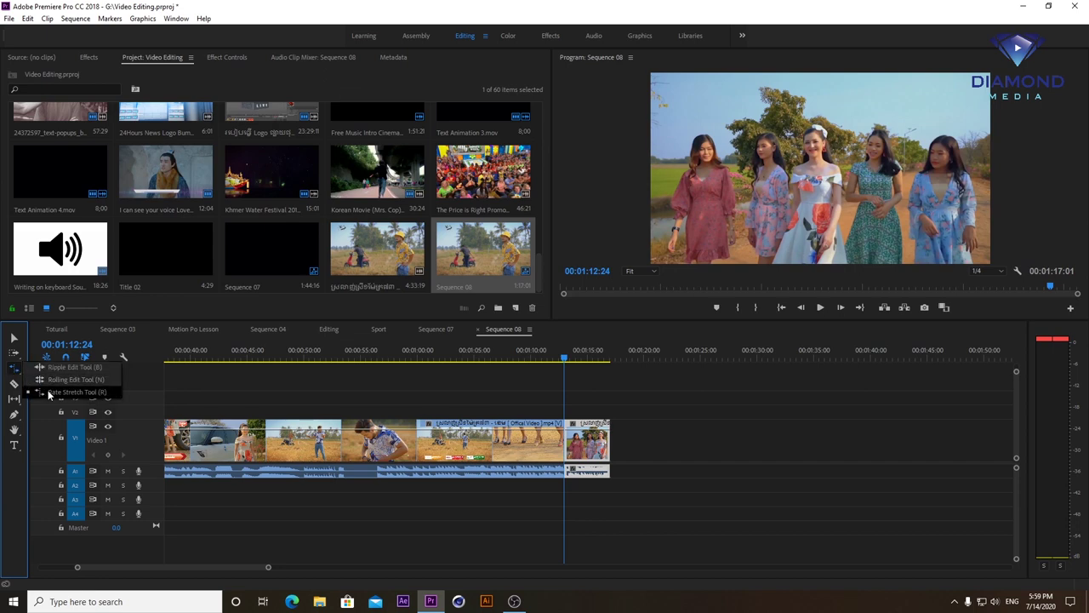
pyautogui.click(50, 367)
pyautogui.click(12, 369)
pyautogui.click(56, 393)
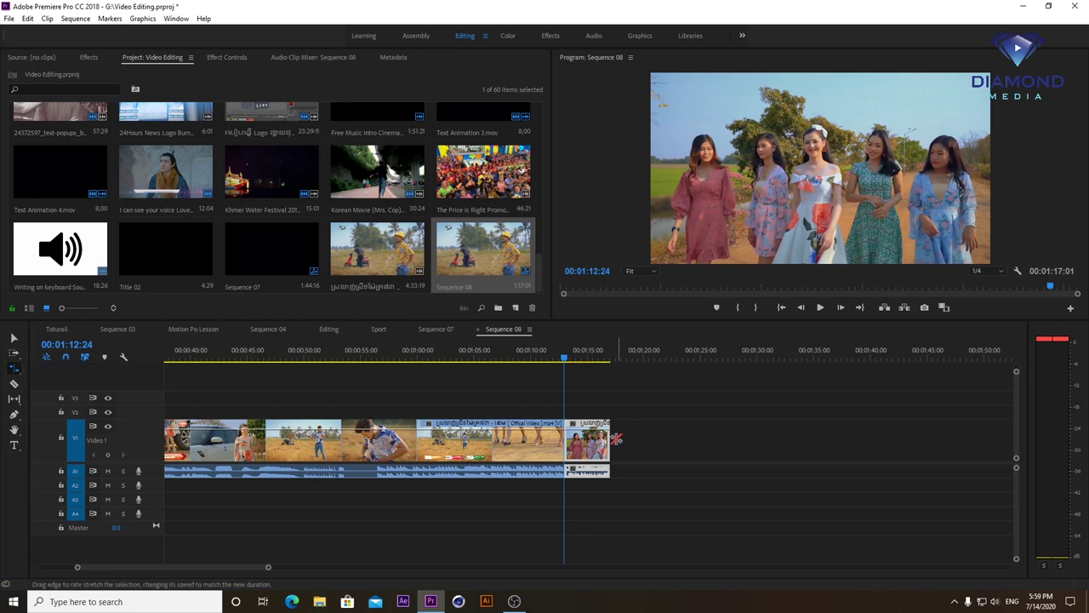
pyautogui.moveTo(617, 438); pyautogui.dragTo(815, 437)
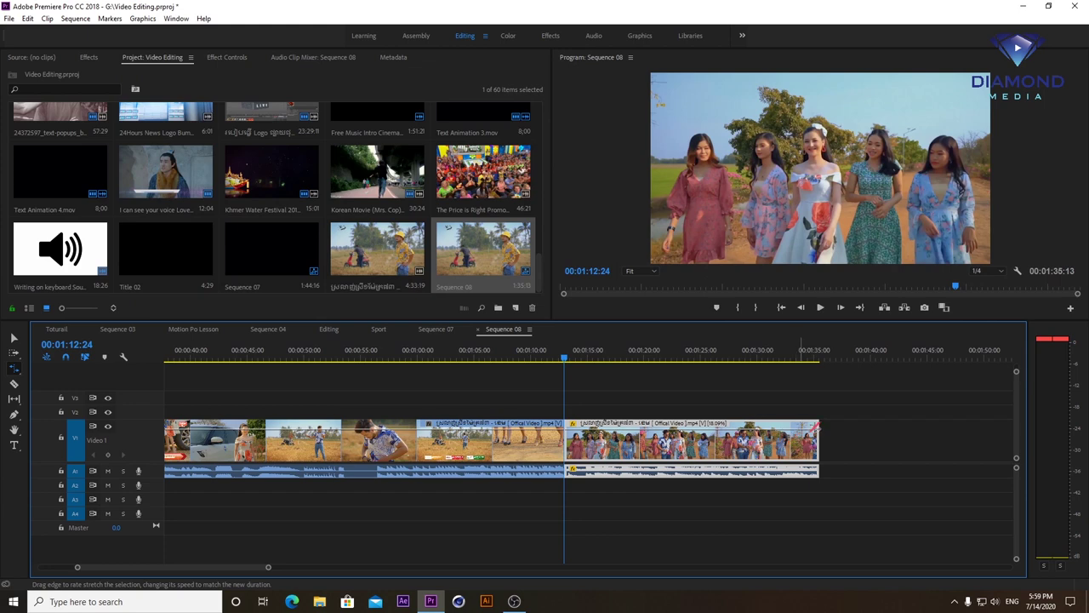
pyautogui.press('space')
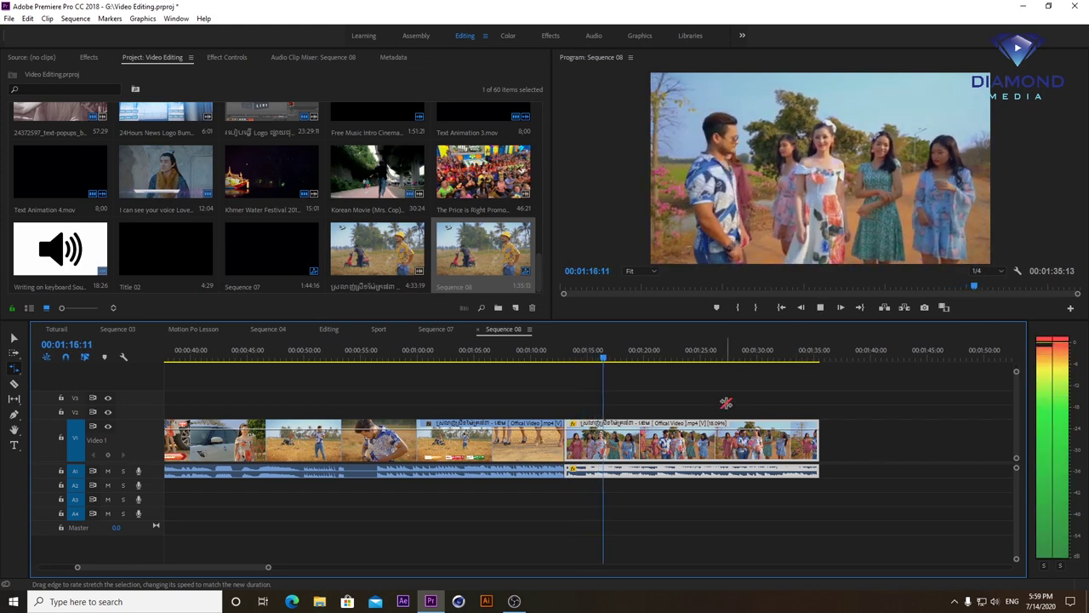
pyautogui.press('space')
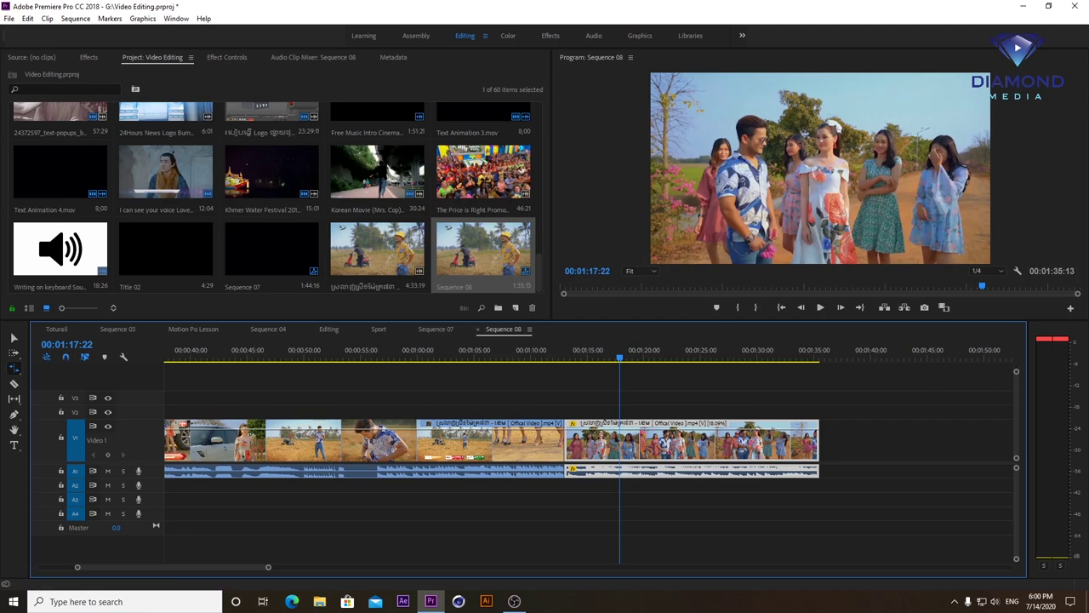
pyautogui.rightClick(715, 460)
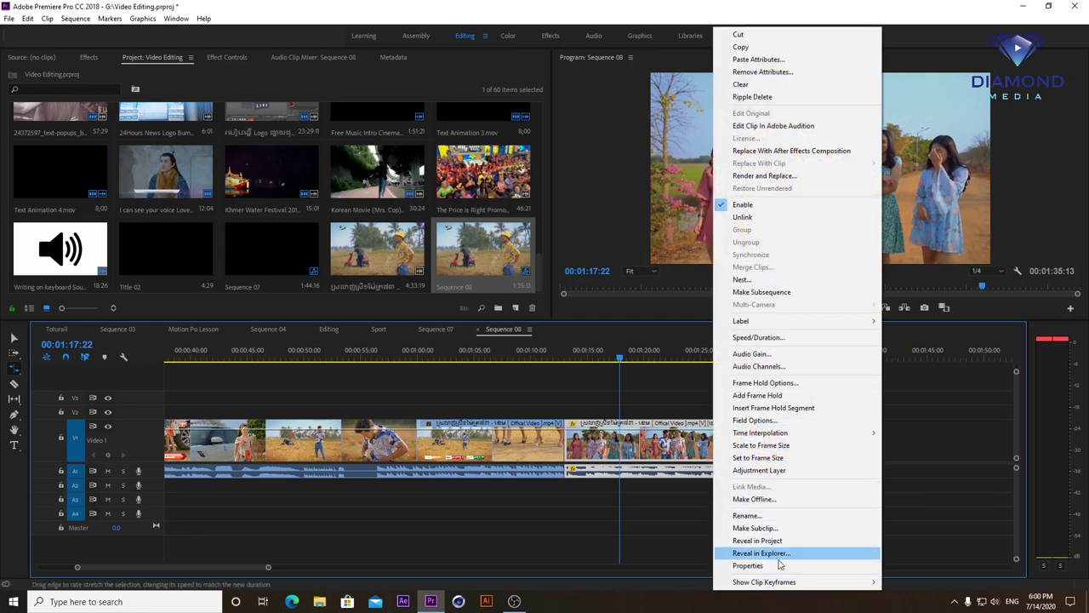
# Delete the stretched final clip and the other music video clip, keeping only the piece near 1:10
pyautogui.click(671, 360)
pyautogui.moveTo(671, 360); pyautogui.dragTo(705, 358)
pyautogui.press('space')
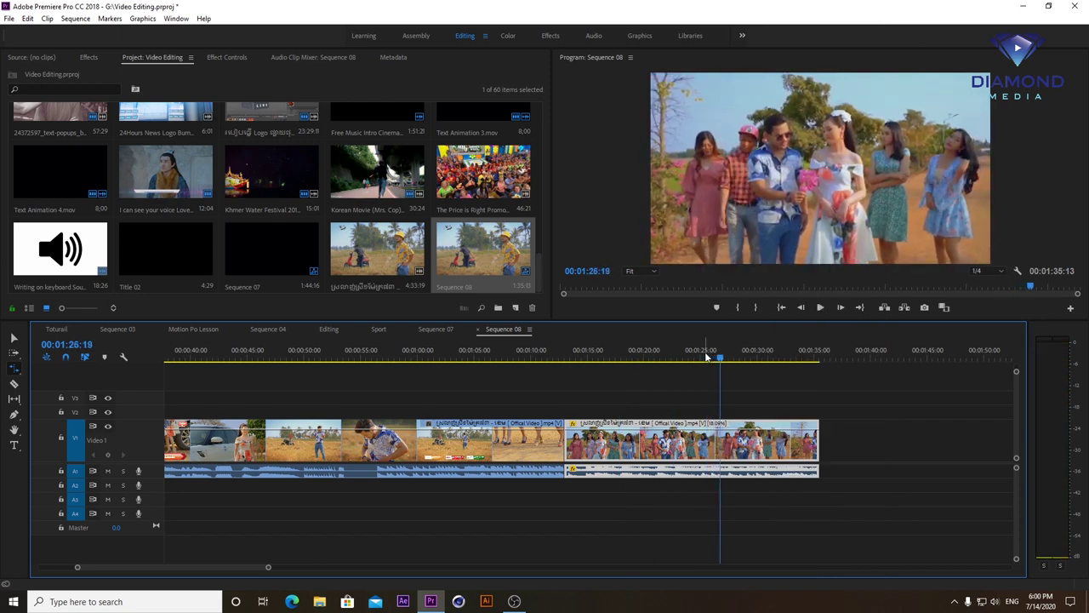
pyautogui.press('Delete')
pyautogui.click(489, 358)
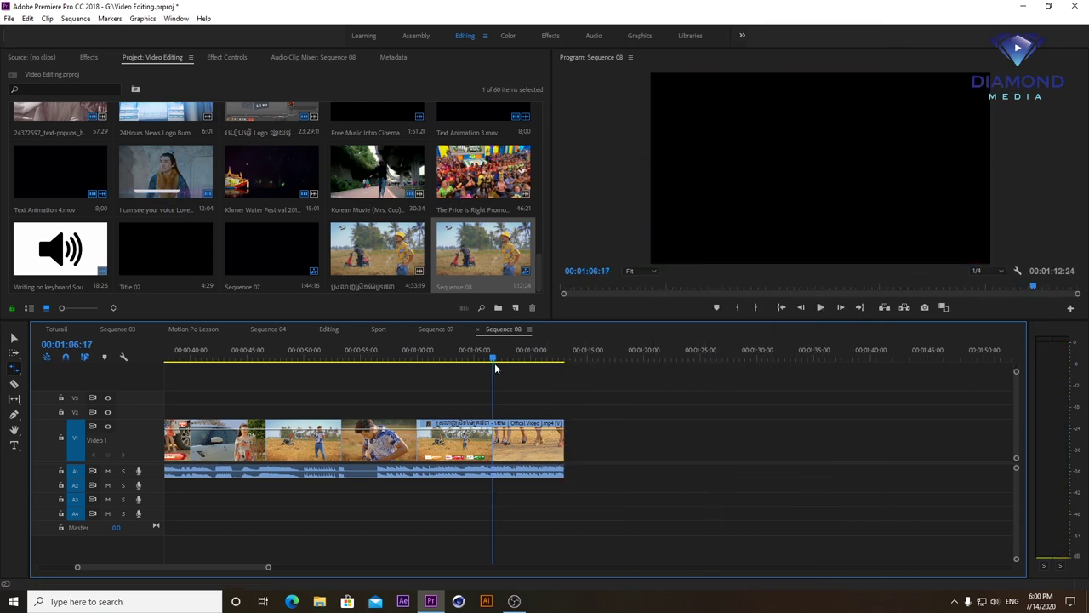
pyautogui.press('v')
pyautogui.click(430, 444)
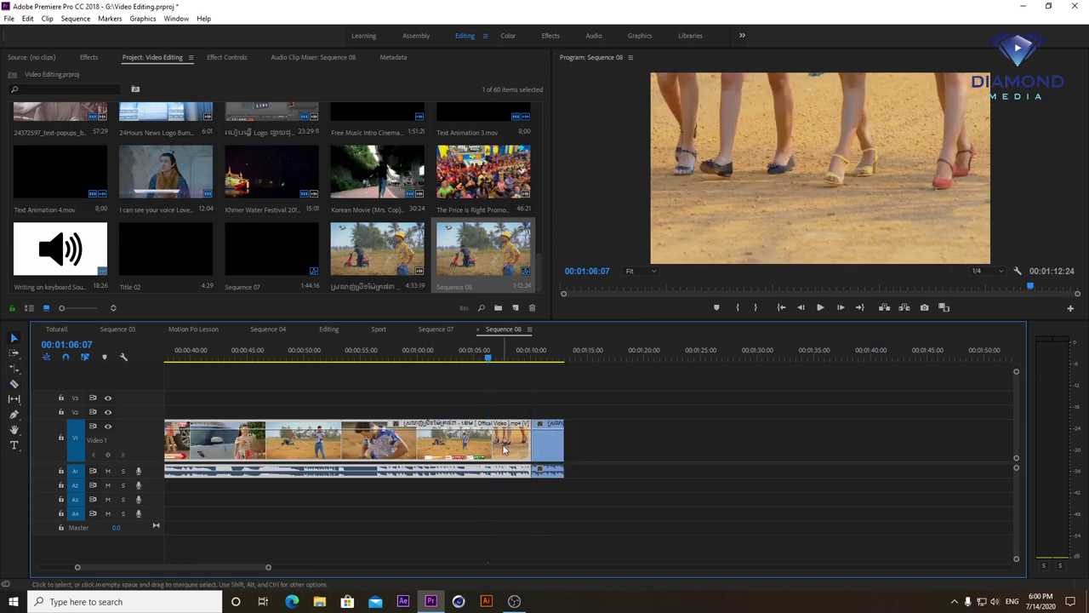
pyautogui.press('Delete')
pyautogui.press('Home')
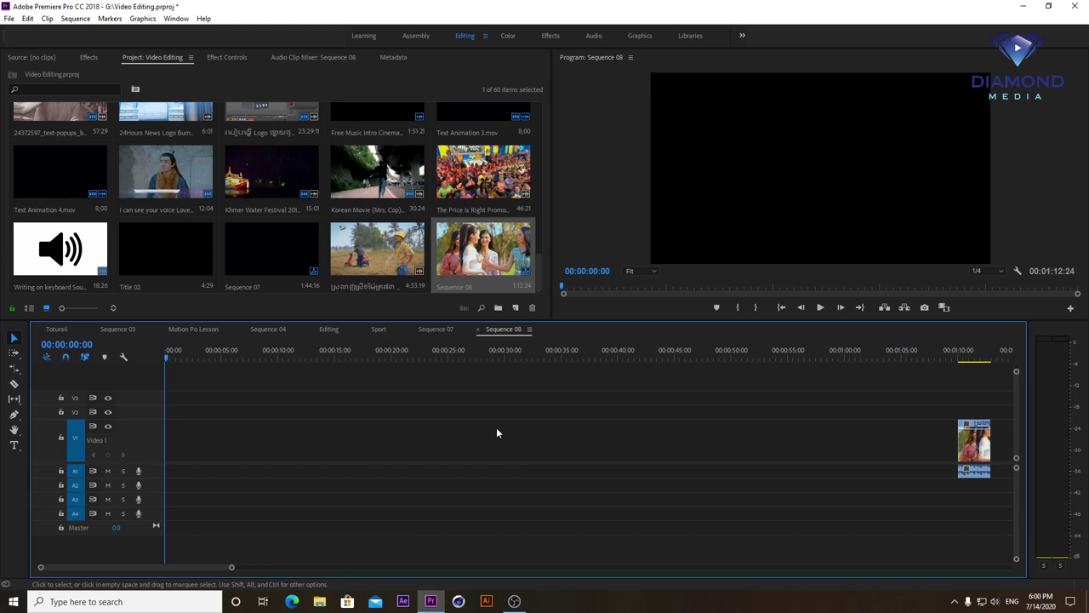
pyautogui.press('-')
pyautogui.press('-')
# Glance over Sequence 07's timeline, then return to Sequence 08 and zoom in on the remaining clip
pyautogui.click(441, 329)
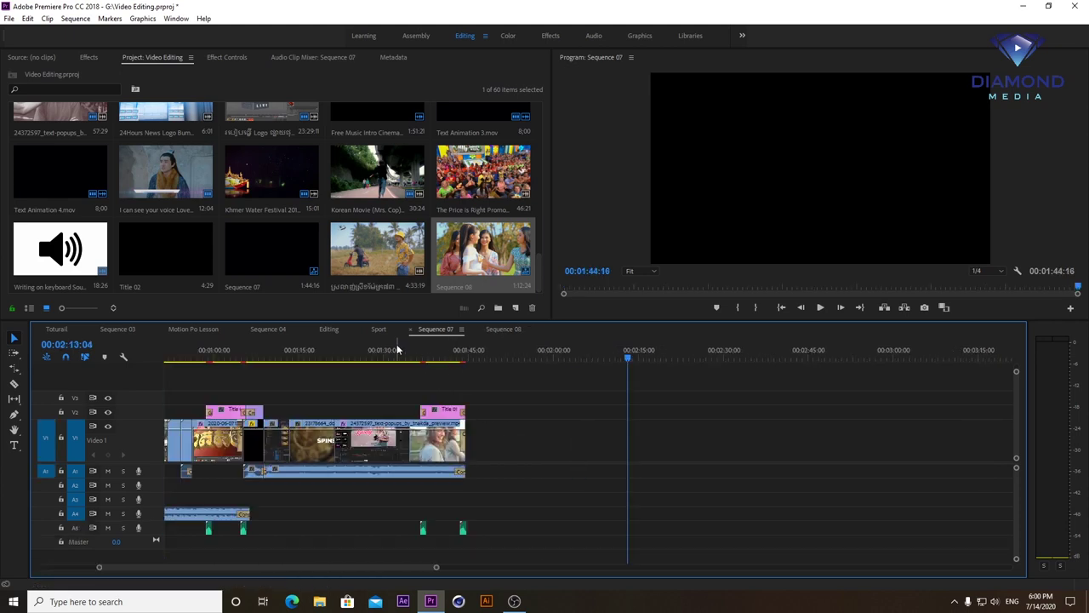
pyautogui.click(394, 345)
pyautogui.press('Home')
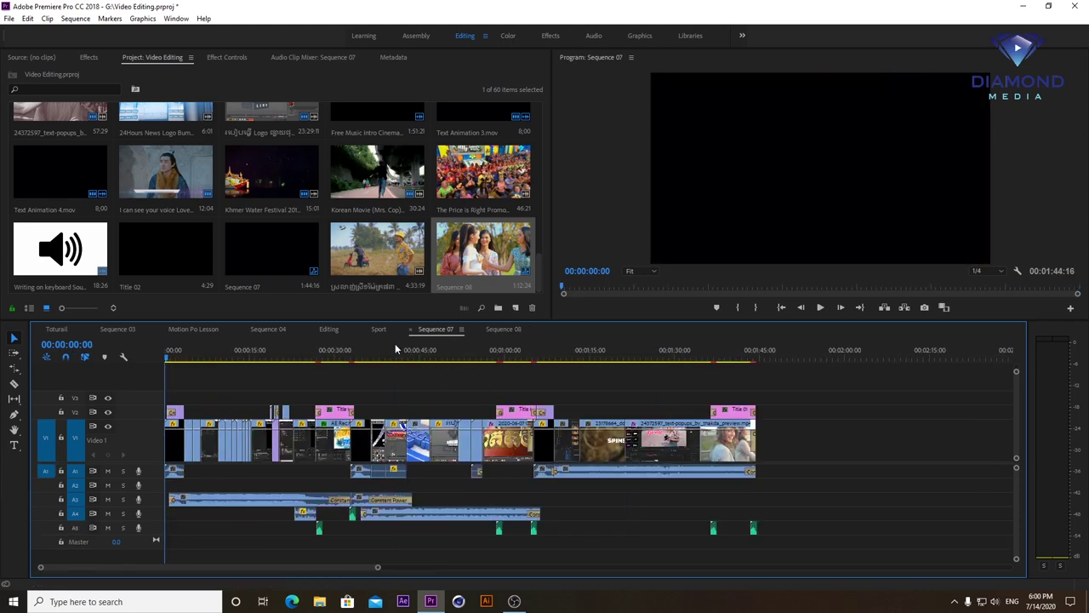
pyautogui.press('-')
pyautogui.click(511, 329)
pyautogui.moveTo(382, 360); pyautogui.dragTo(369, 366)
pyautogui.press('=')
pyautogui.press('=')
pyautogui.press('=')
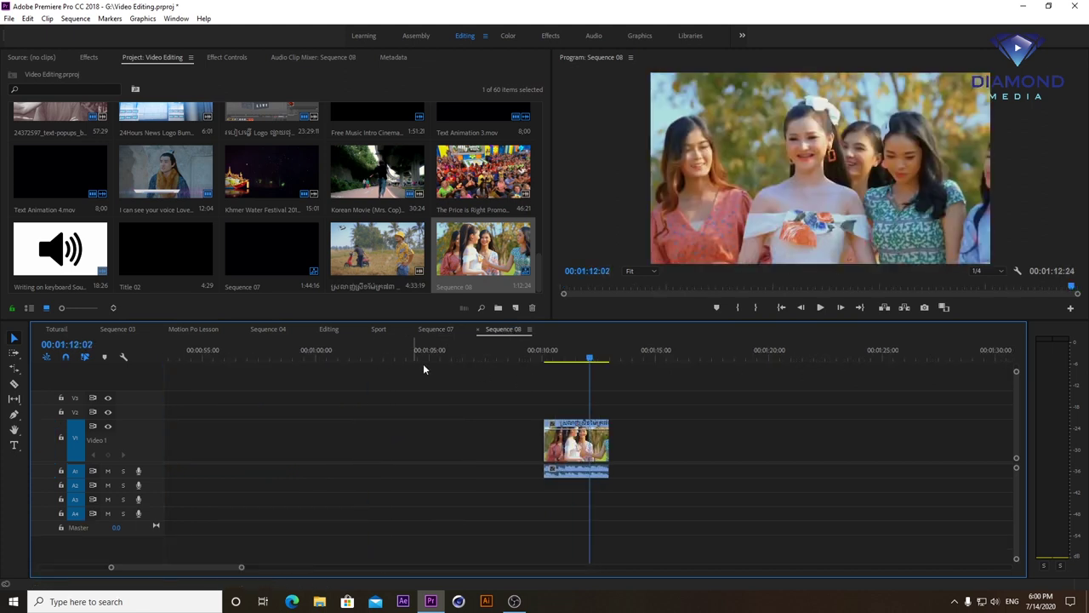
# Choose the Slip tool and play the clip from 01:09:12 to 01:11:09
pyautogui.click(14, 387)
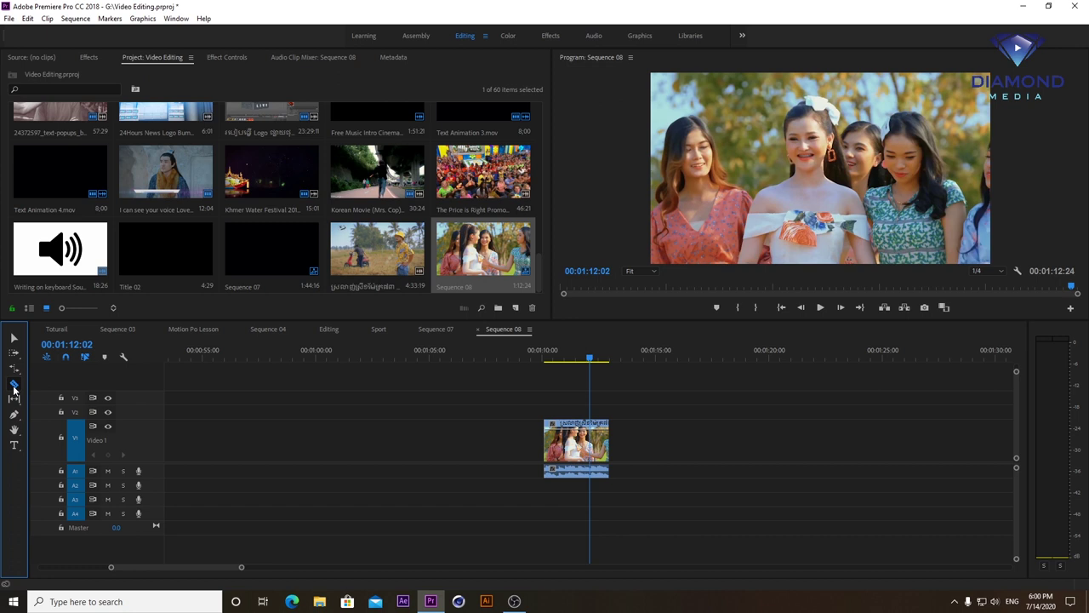
pyautogui.click(15, 402)
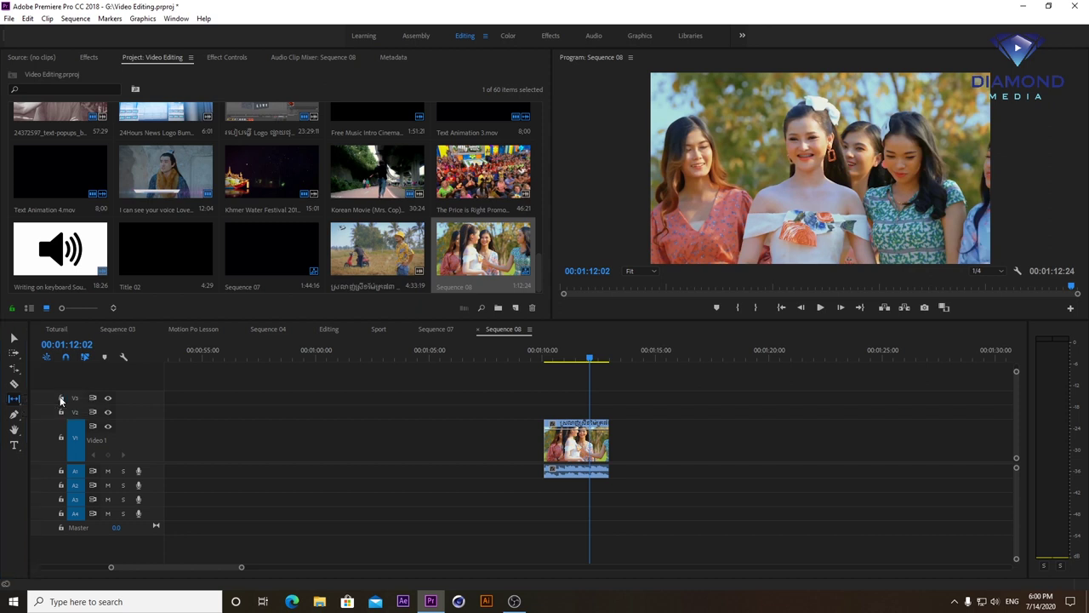
pyautogui.click(60, 399)
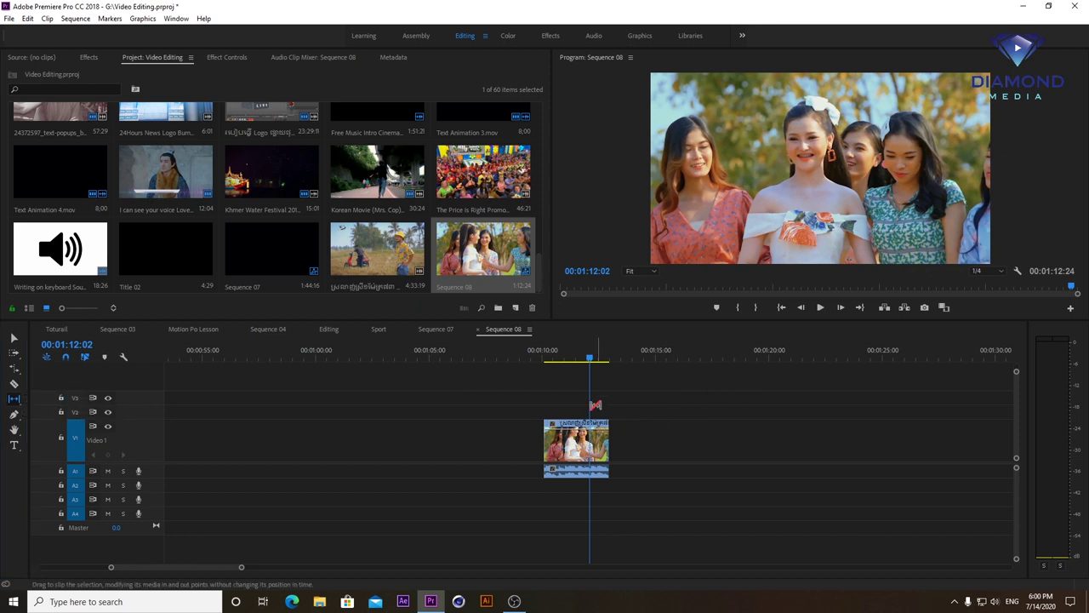
pyautogui.click(531, 361)
pyautogui.press('space')
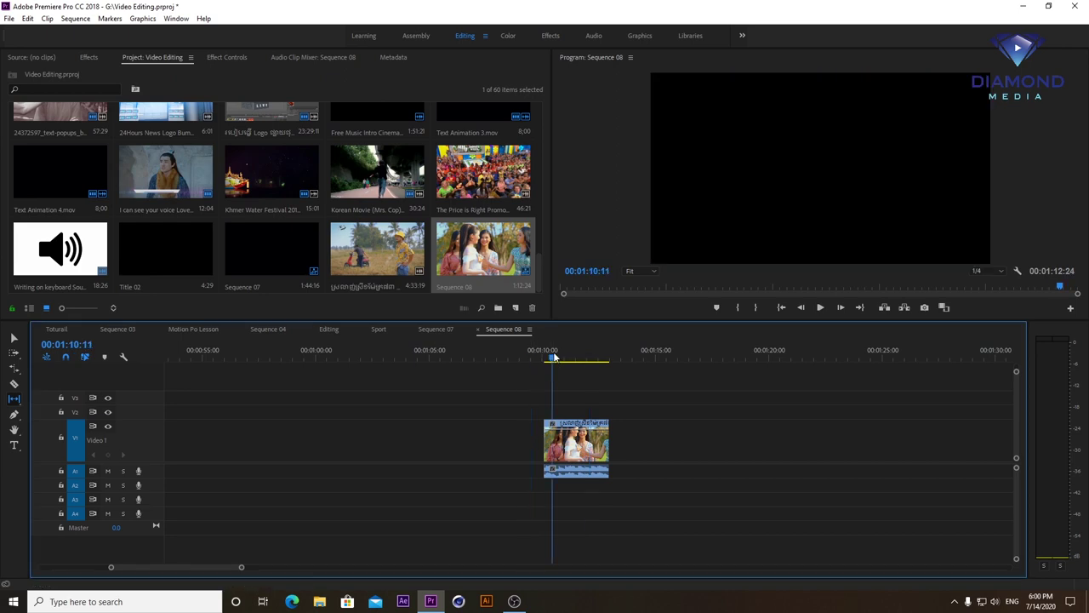
pyautogui.press('space')
# Drag the remaining clip's start earlier to about 01:00, giving it a 00:00:12:04 duration
pyautogui.click(592, 454)
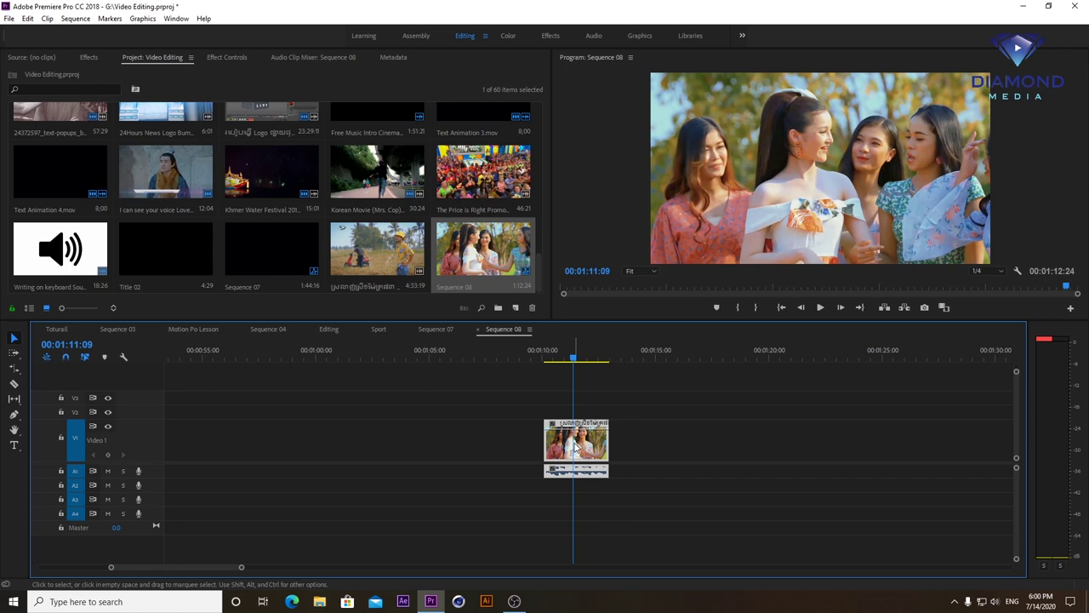
pyautogui.moveTo(545, 442); pyautogui.dragTo(335, 455)
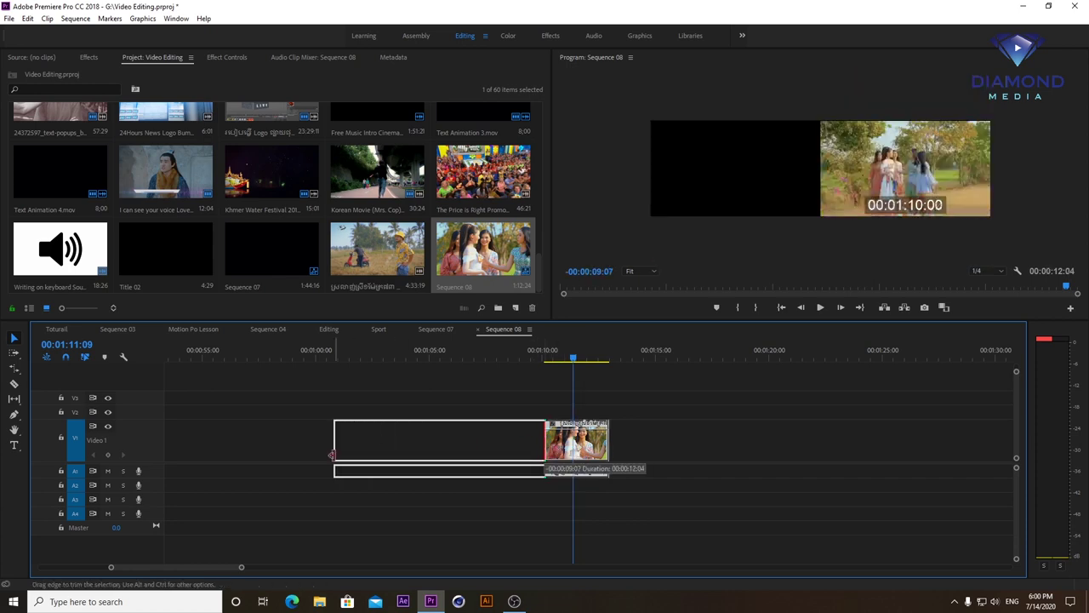
pyautogui.press('Home')
pyautogui.press('-')
pyautogui.press('-')
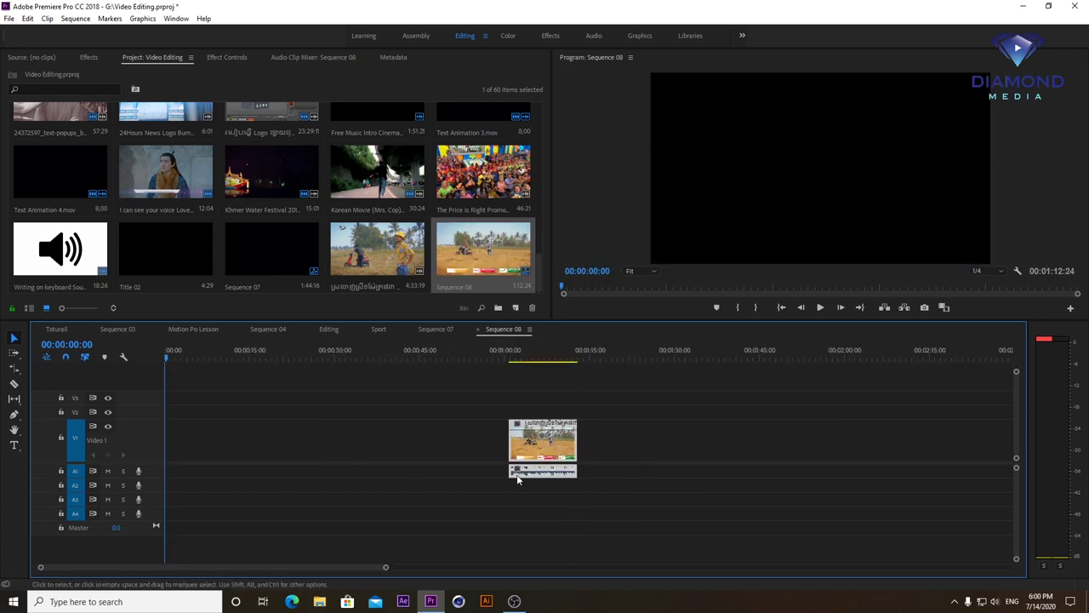
# Make the clip start at 0 by extending its in-point and ripple-deleting the gap
pyautogui.moveTo(509, 451); pyautogui.dragTo(166, 446)
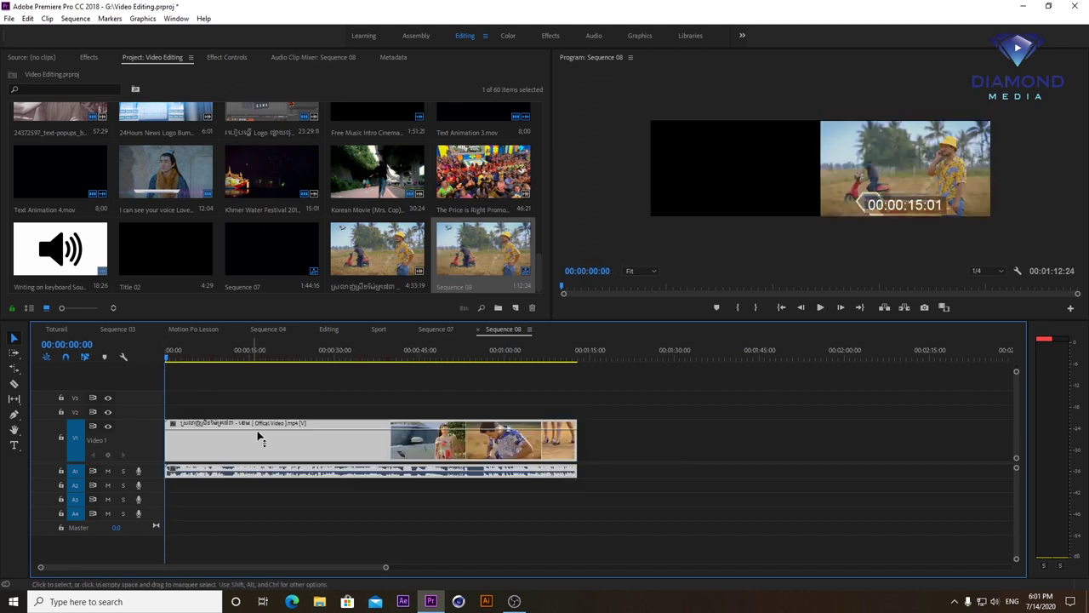
pyautogui.press('-')
pyautogui.moveTo(223, 446); pyautogui.dragTo(496, 447)
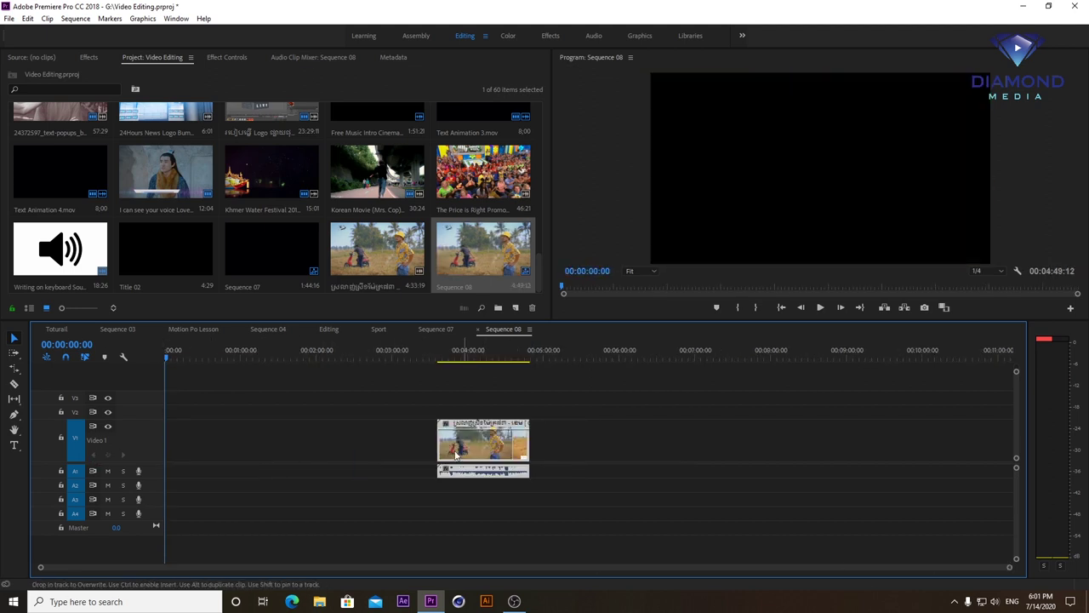
pyautogui.rightClick(292, 436)
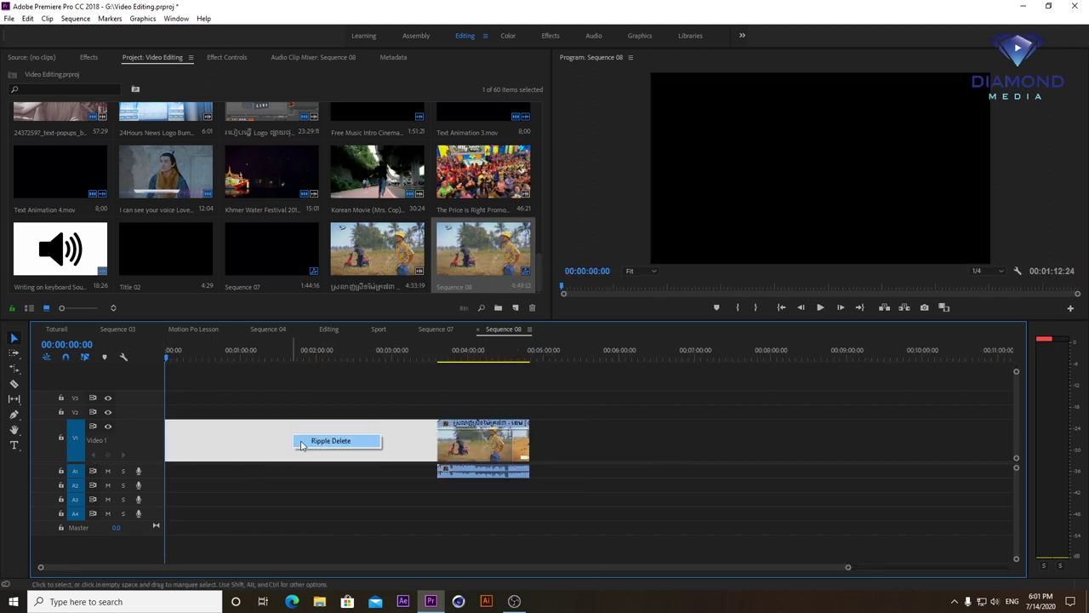
pyautogui.click(324, 442)
# Extend the clip's out-point to 4:33:19 and play back to check the full length
pyautogui.moveTo(259, 438); pyautogui.dragTo(509, 439)
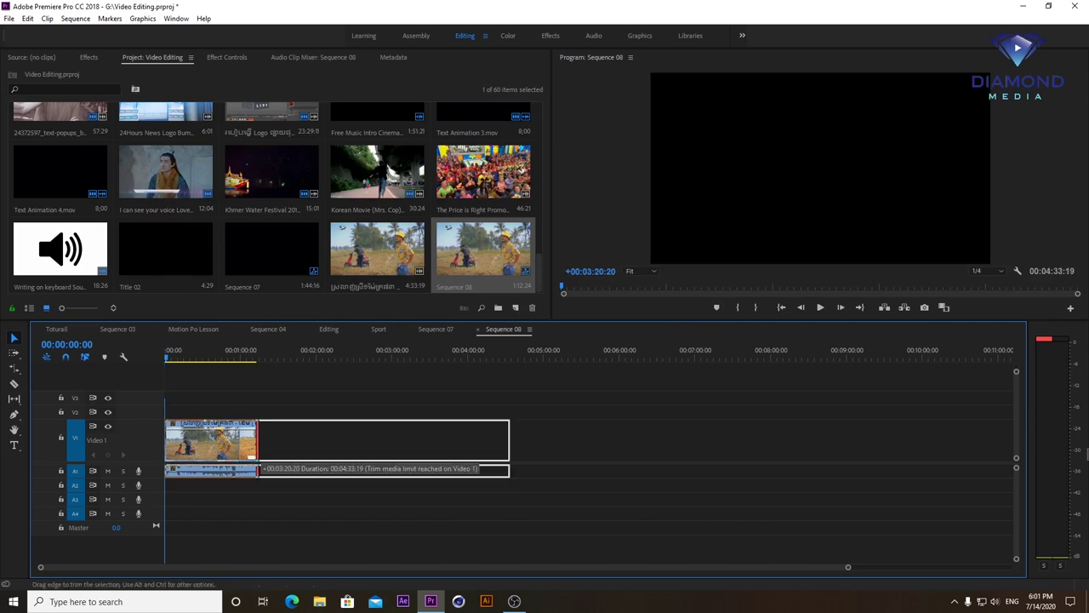
pyautogui.press('space')
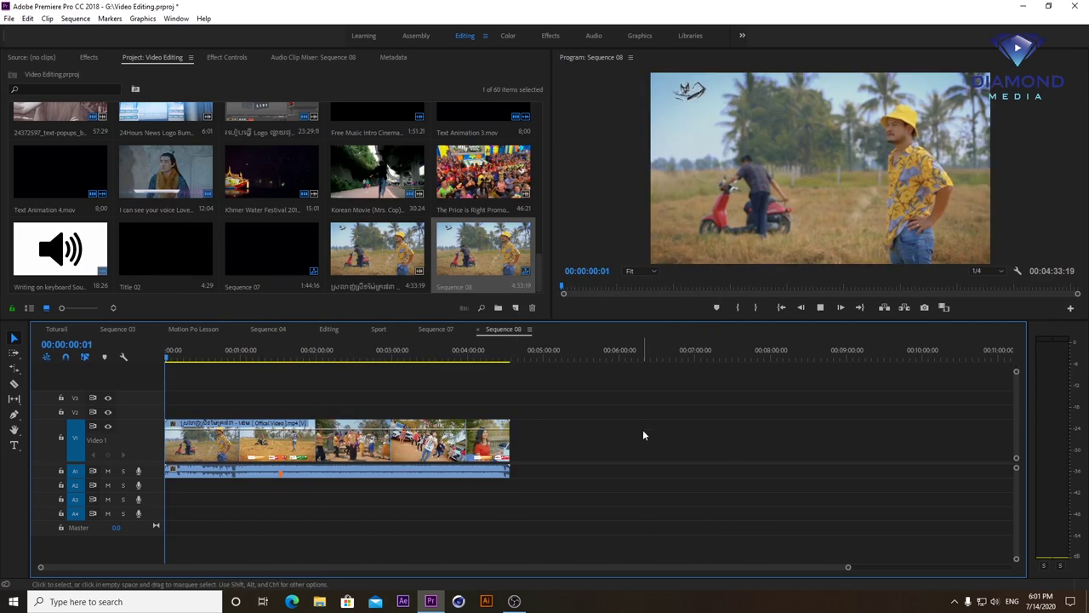
pyautogui.press('space')
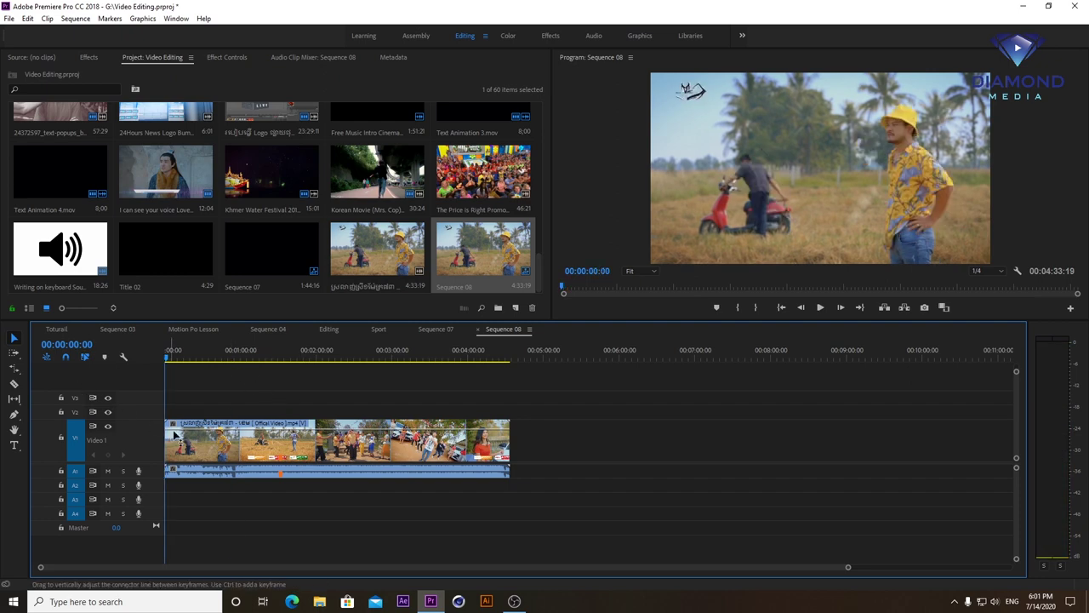
pyautogui.click(240, 442)
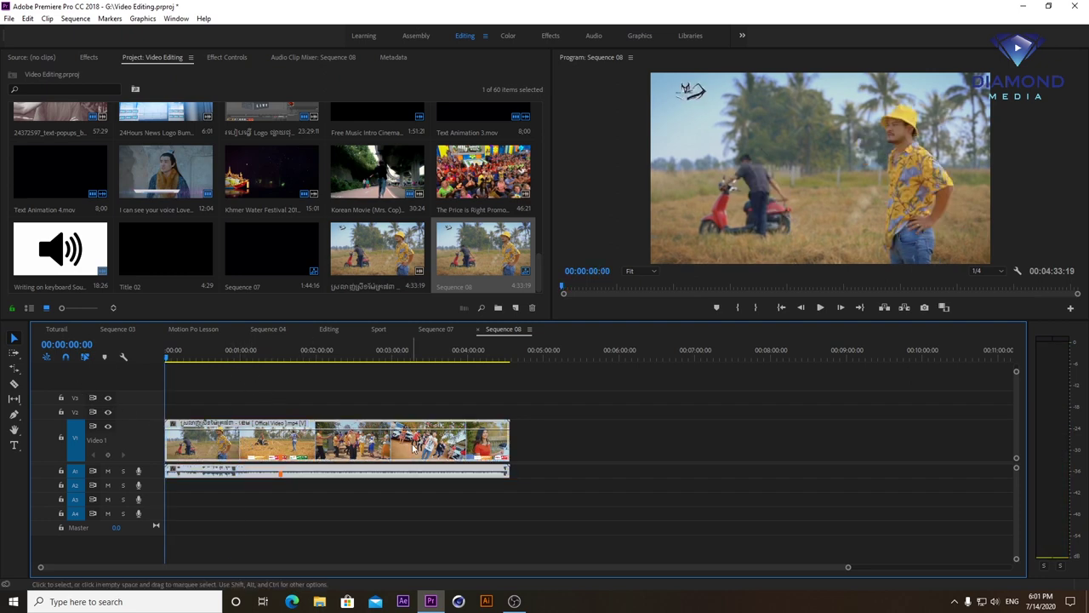
pyautogui.press('End')
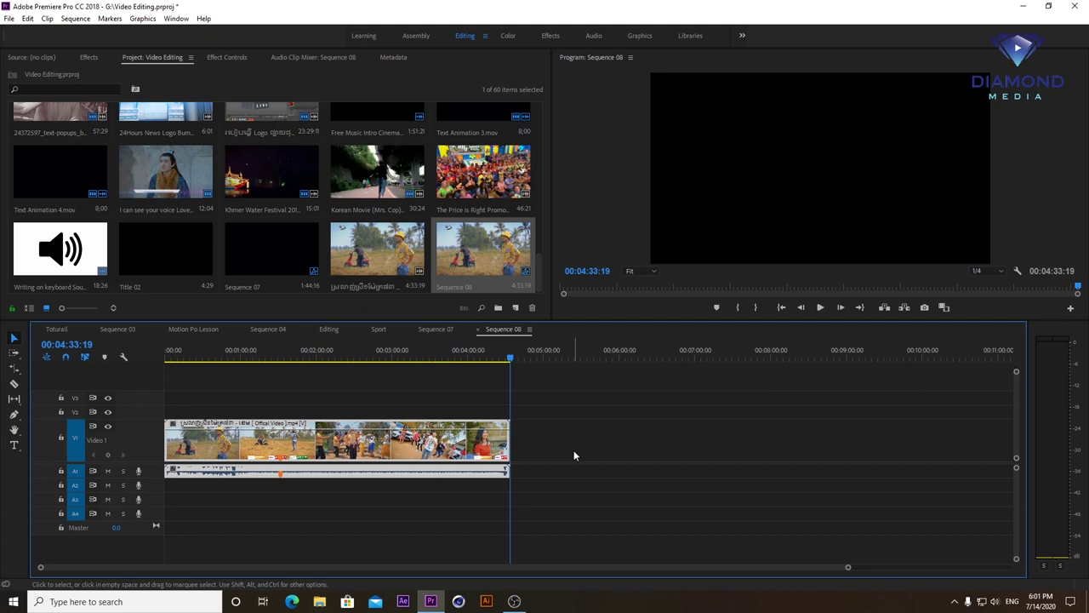
pyautogui.press('Home')
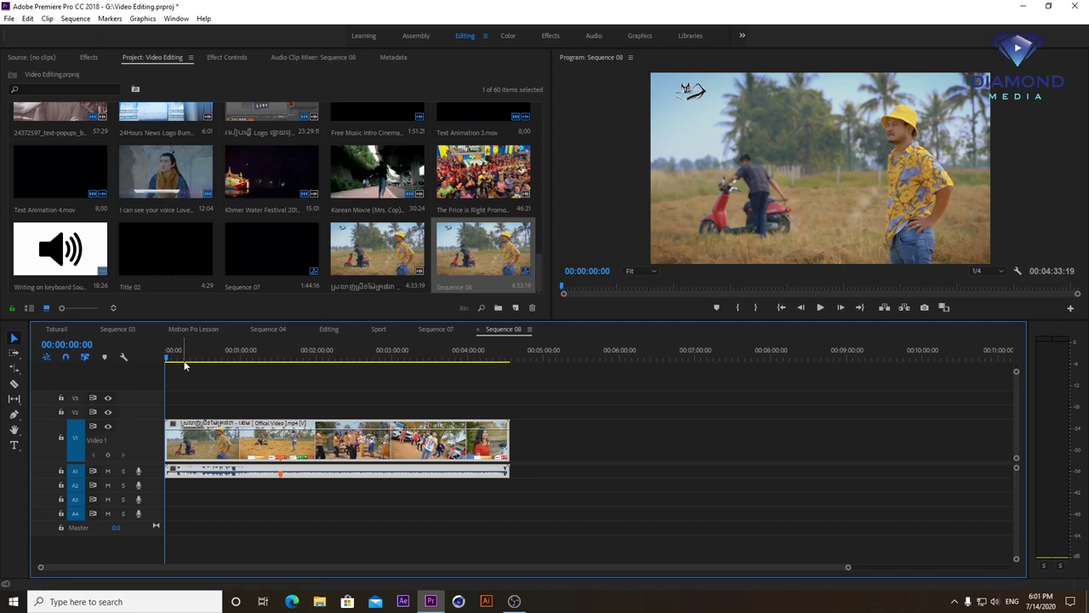
# Cut the clip at about 2:55 with the Razor tool
pyautogui.moveTo(267, 359); pyautogui.dragTo(386, 375)
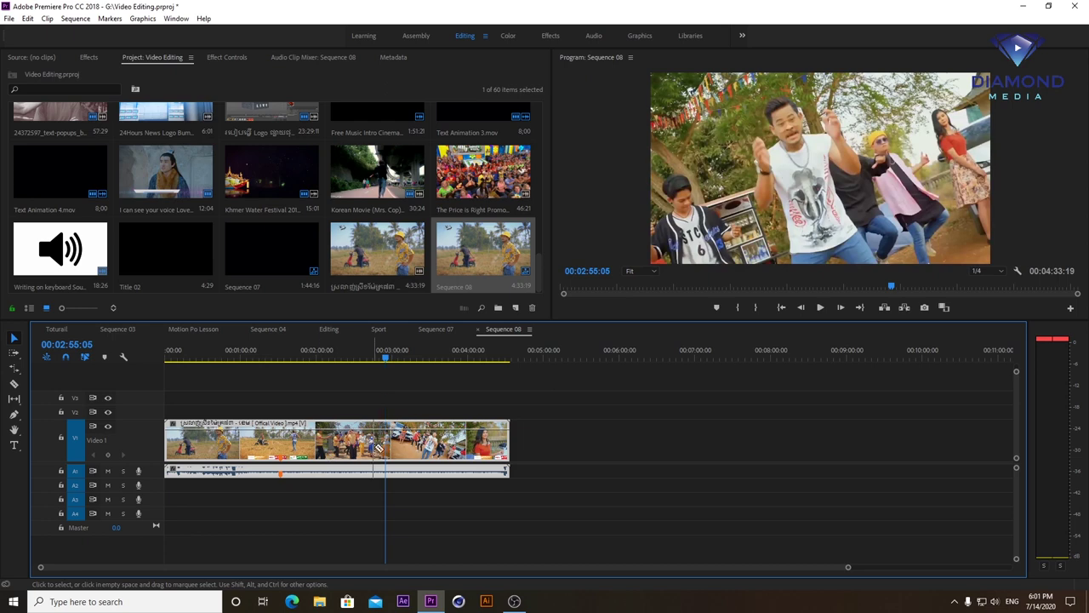
pyautogui.click(377, 447)
pyautogui.click(400, 444)
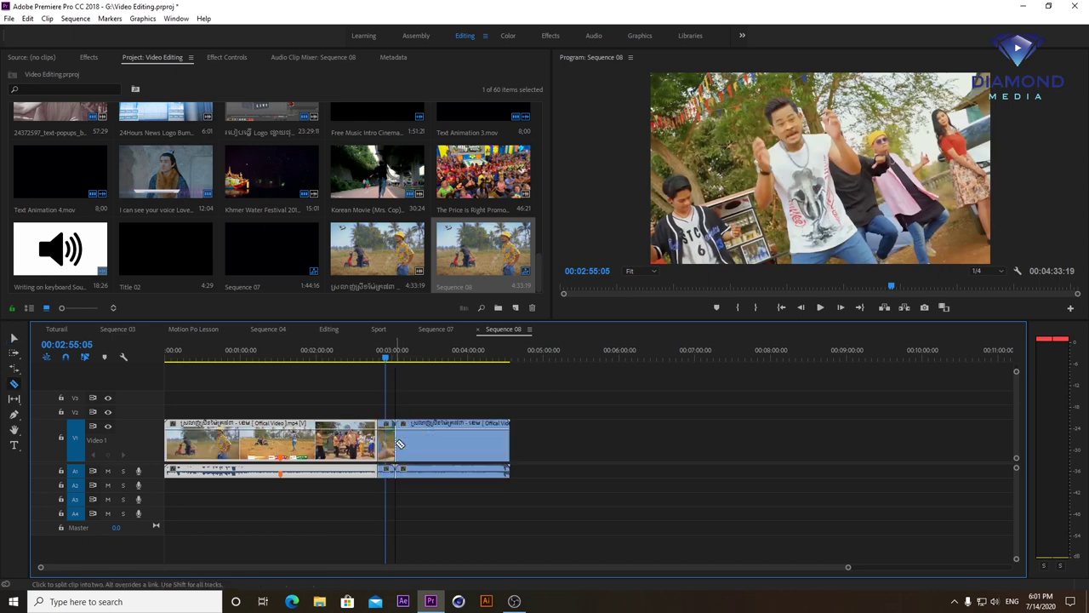
# Delete the unwanted pieces so only the 2:50–3:02 clip remains, then zoom in on it
pyautogui.click(349, 453)
pyautogui.press('Delete')
pyautogui.click(459, 446)
pyautogui.press('Delete')
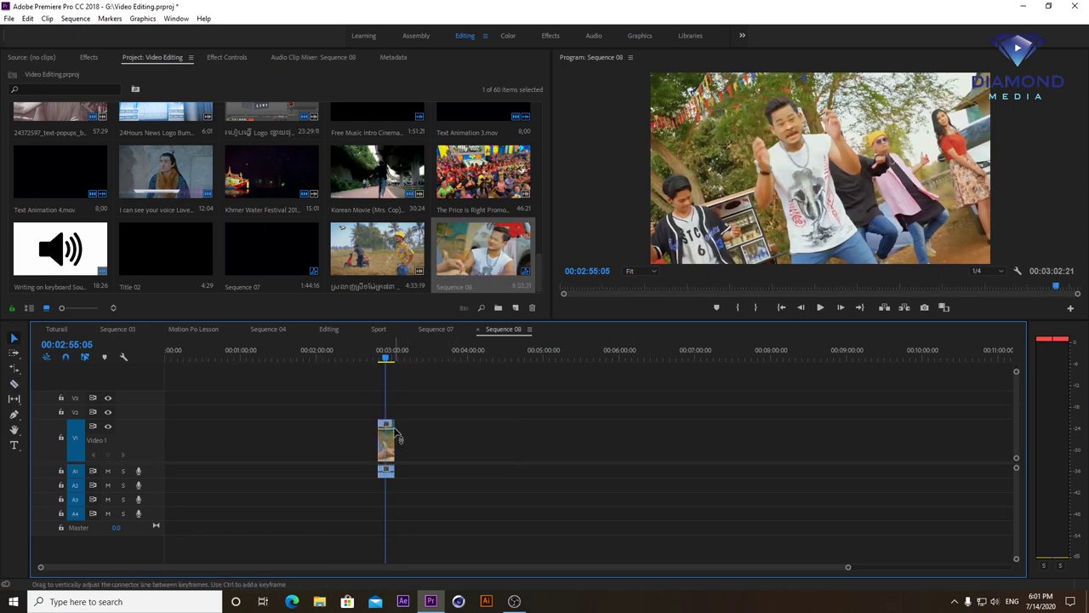
pyautogui.press('=')
pyautogui.press('=')
pyautogui.press('=')
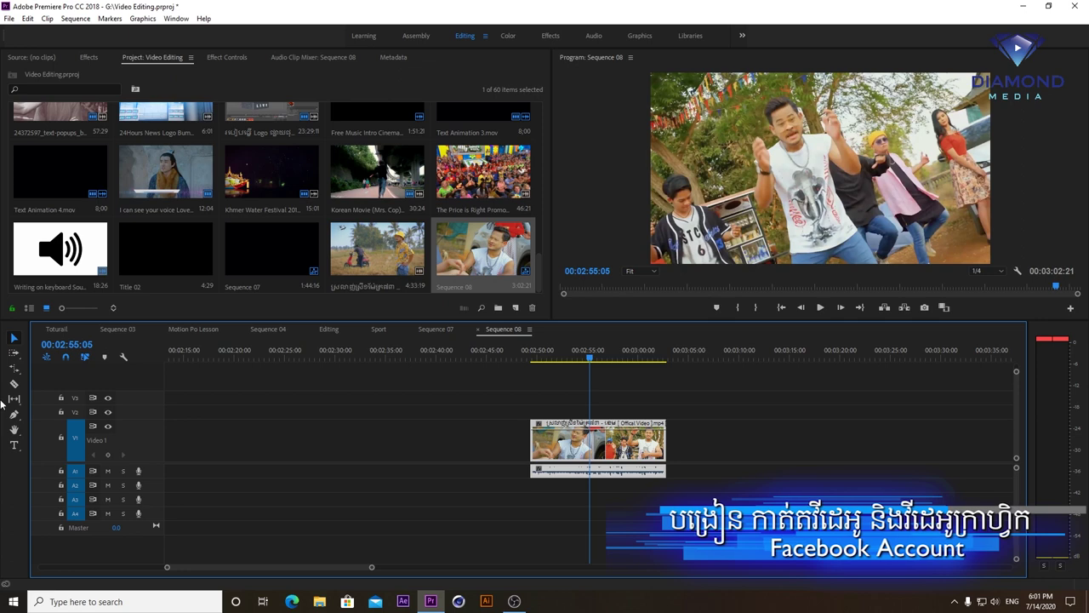
# Slip the short clip's footage with the Slip tool and play it back from 2:50
pyautogui.press('y')
pyautogui.click(638, 440)
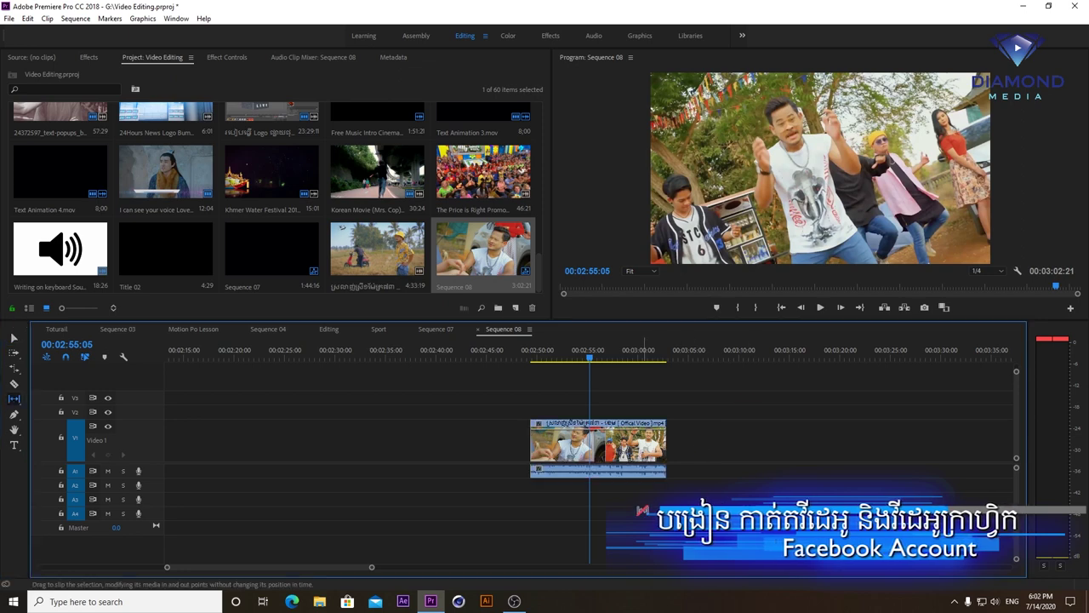
pyautogui.moveTo(638, 440)
pyautogui.mouseDown()
pyautogui.moveTo(371, 460)
pyautogui.moveTo(3, 514)
pyautogui.mouseUp()
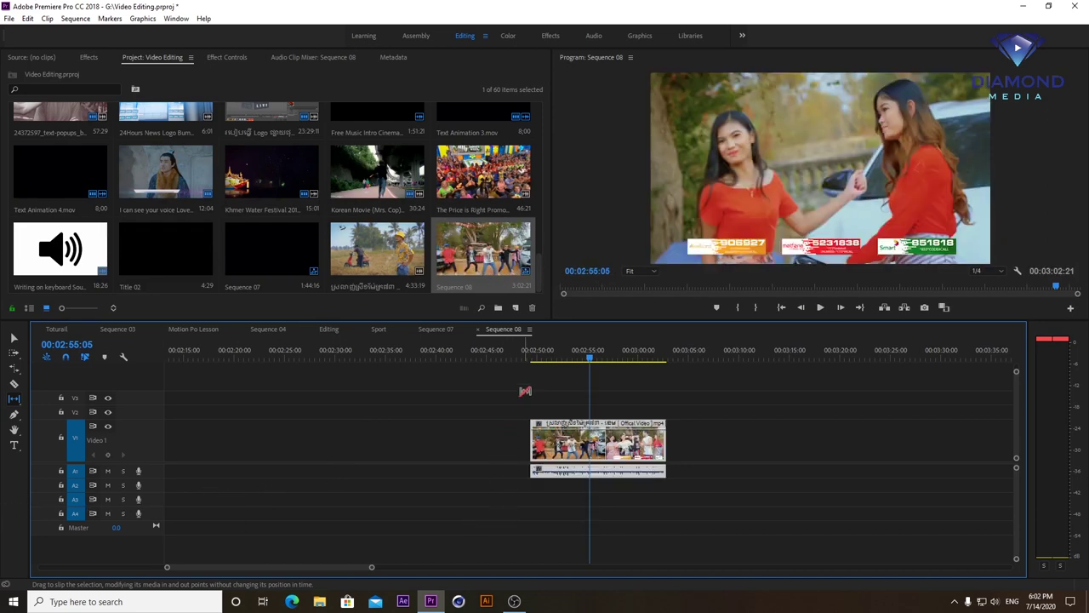
pyautogui.click(537, 359)
pyautogui.press('space')
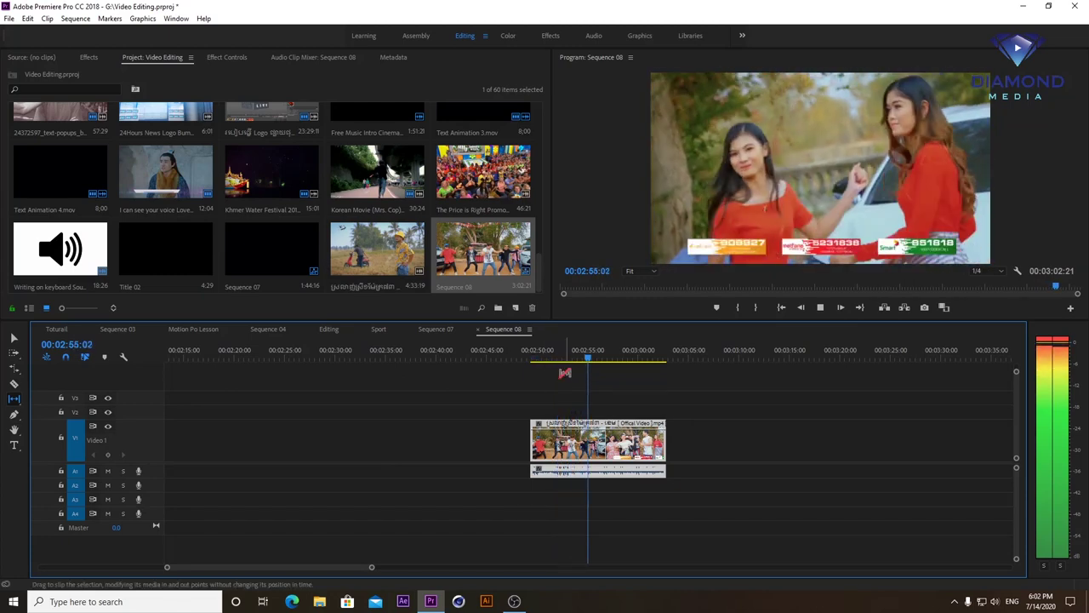
pyautogui.press('space')
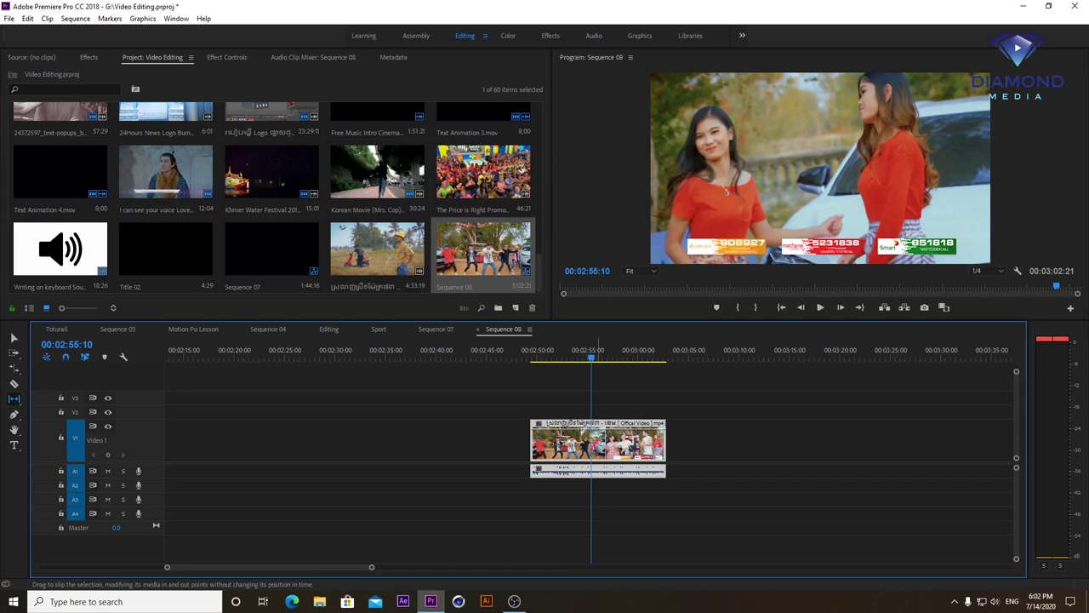
# Slip the footage a second time and preview the result from about 02:50
pyautogui.moveTo(609, 435)
pyautogui.mouseDown()
pyautogui.moveTo(768, 435)
pyautogui.moveTo(813, 423)
pyautogui.mouseUp()
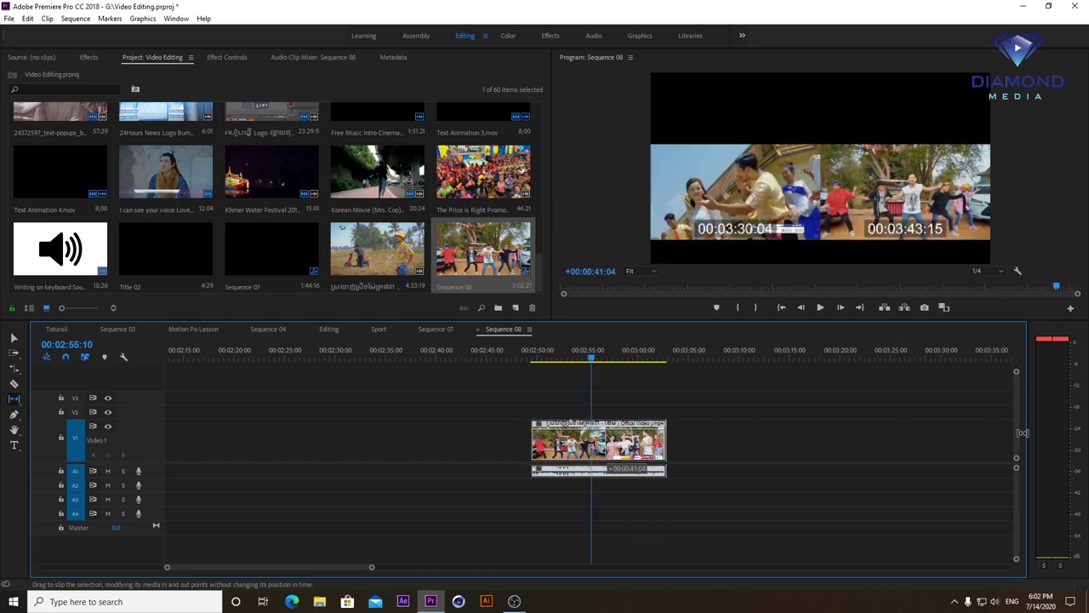
pyautogui.click(540, 353)
pyautogui.press('space')
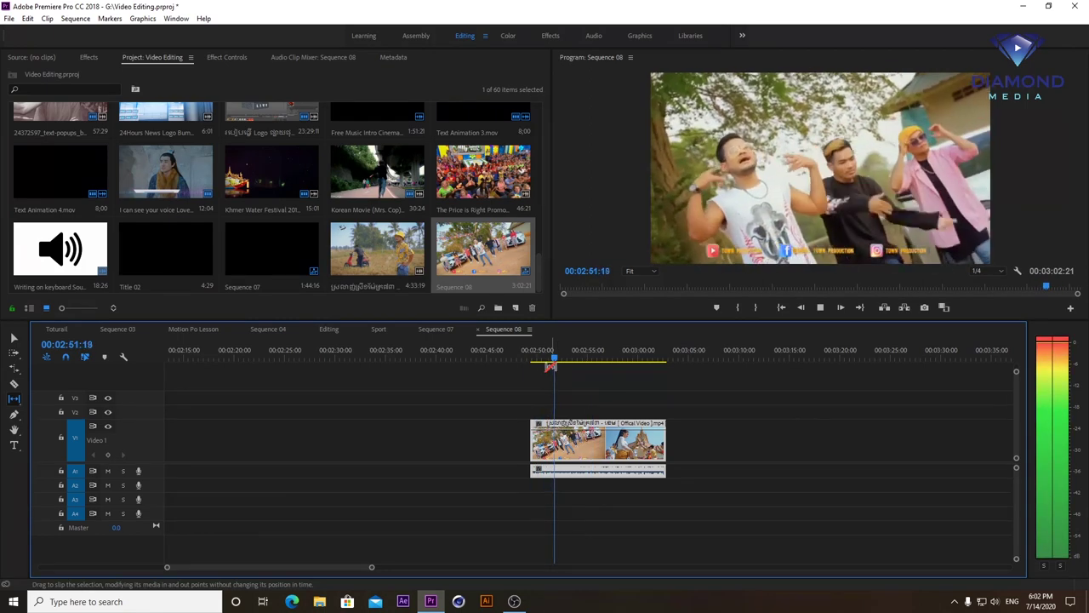
pyautogui.press('space')
pyautogui.click(508, 247)
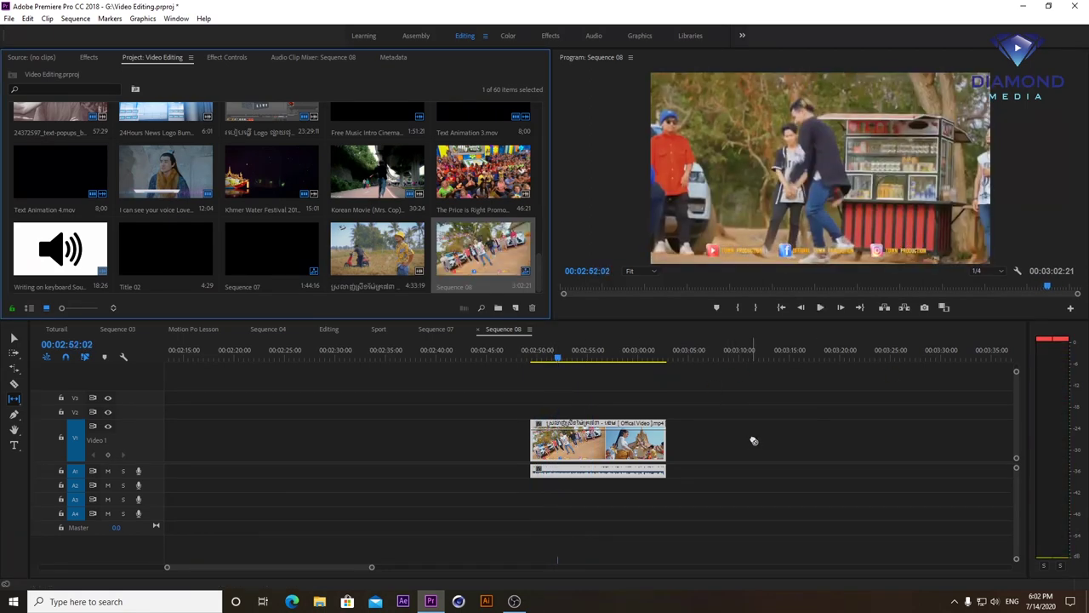
# Drop the long festival video onto V1 after the clip, scrub through it, and return to Selection
pyautogui.moveTo(387, 247); pyautogui.dragTo(771, 438)
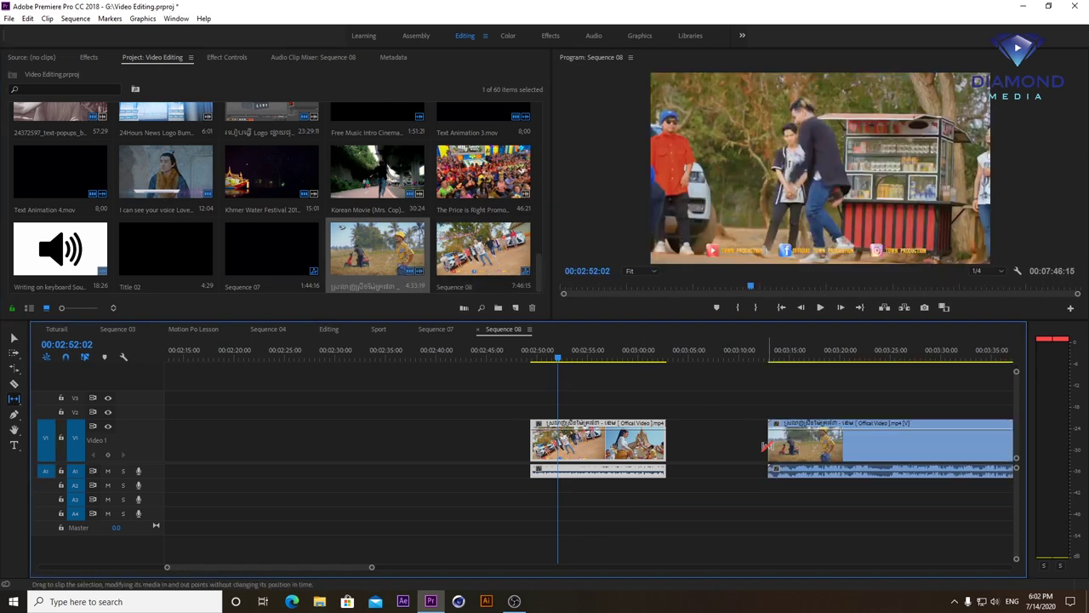
pyautogui.press('\\')
pyautogui.moveTo(804, 349); pyautogui.dragTo(957, 363)
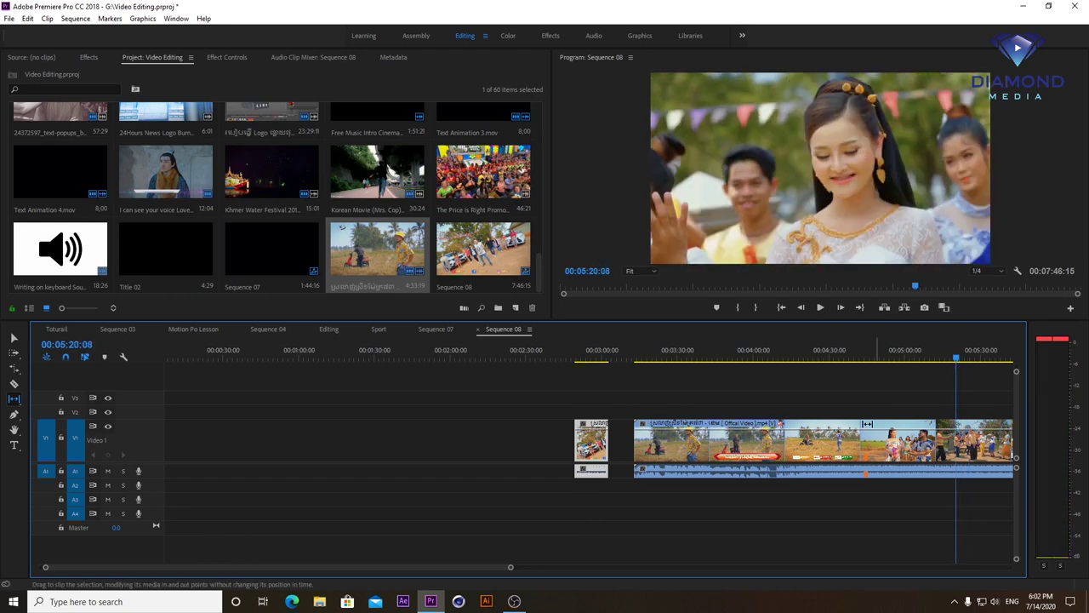
pyautogui.press('v')
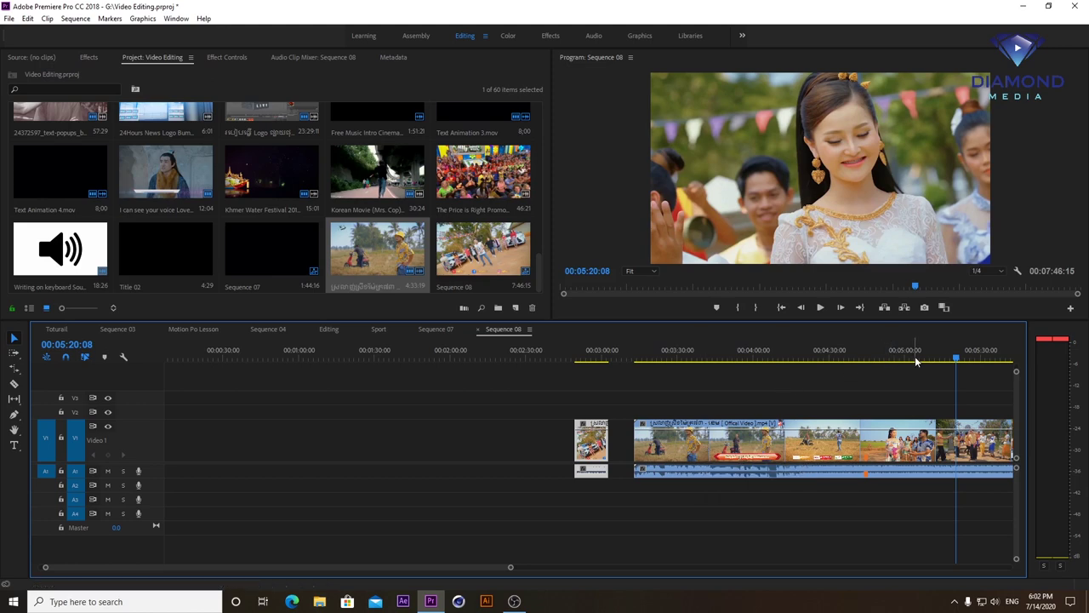
pyautogui.click(592, 358)
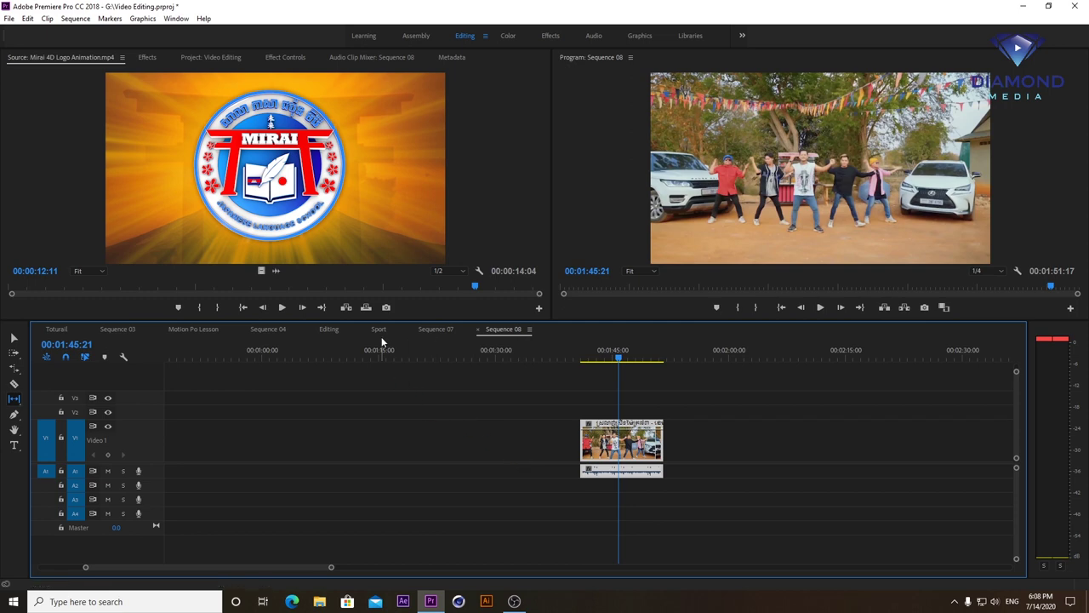
# Review the Sport sequence's edit around 00:13–00:18 and select the clip under the playhead
pyautogui.click(378, 330)
pyautogui.click(189, 361)
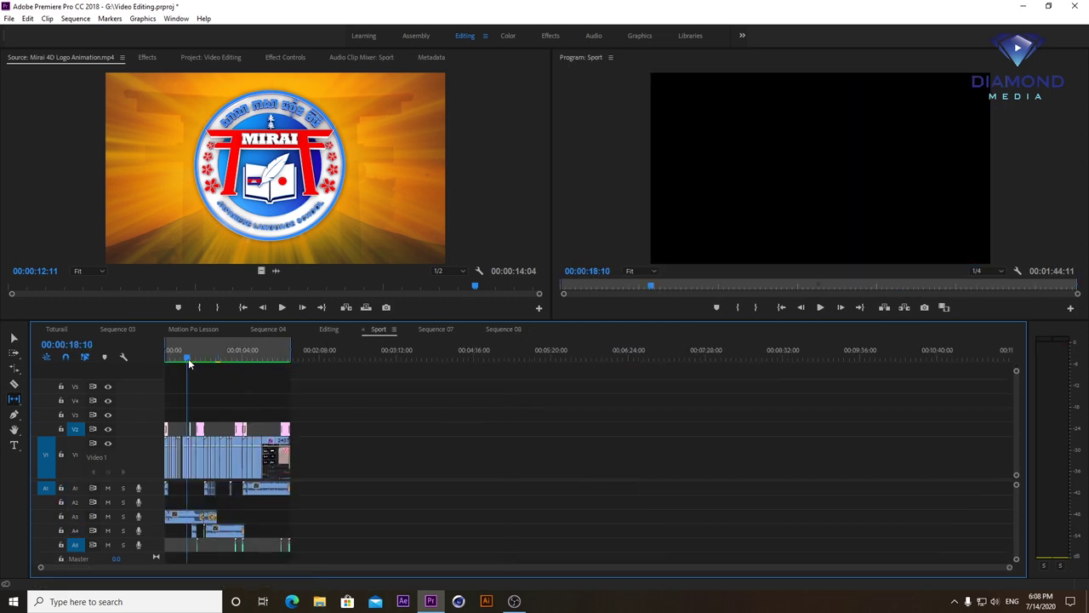
pyautogui.press('\\')
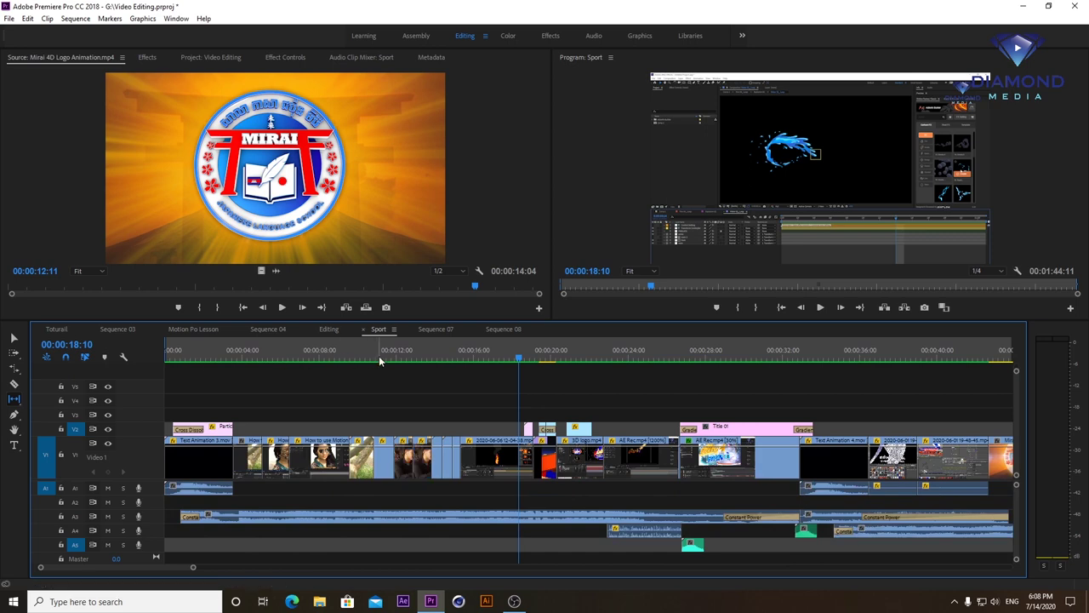
pyautogui.press('=')
pyautogui.press('=')
pyautogui.click(413, 358)
pyautogui.click(532, 358)
pyautogui.click(554, 460)
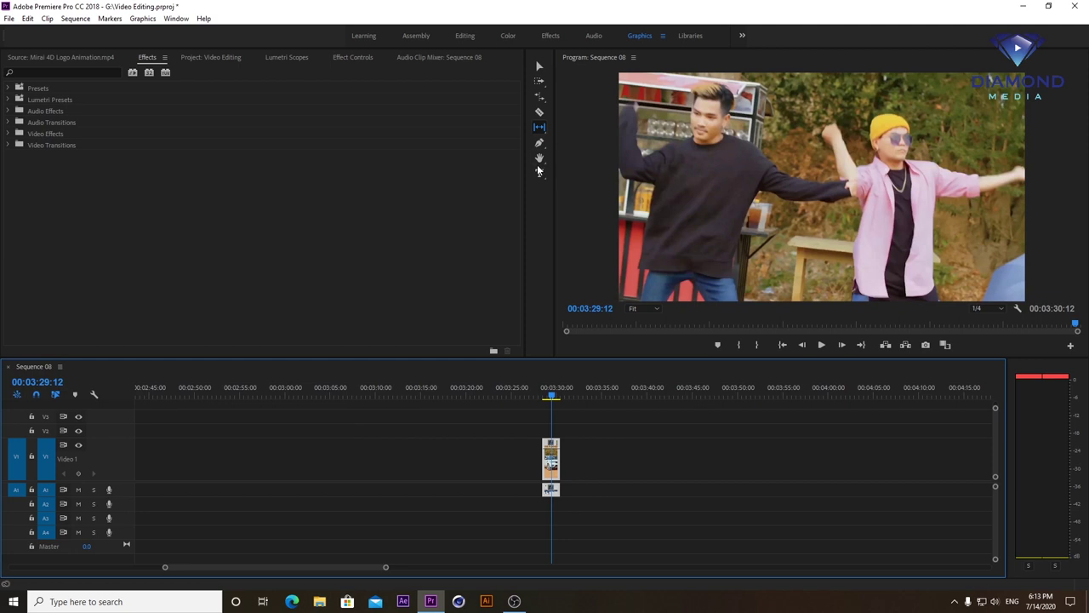
# Pick the Pen tool and preview the dance clip through to the end of Sequence 08
pyautogui.click(539, 142)
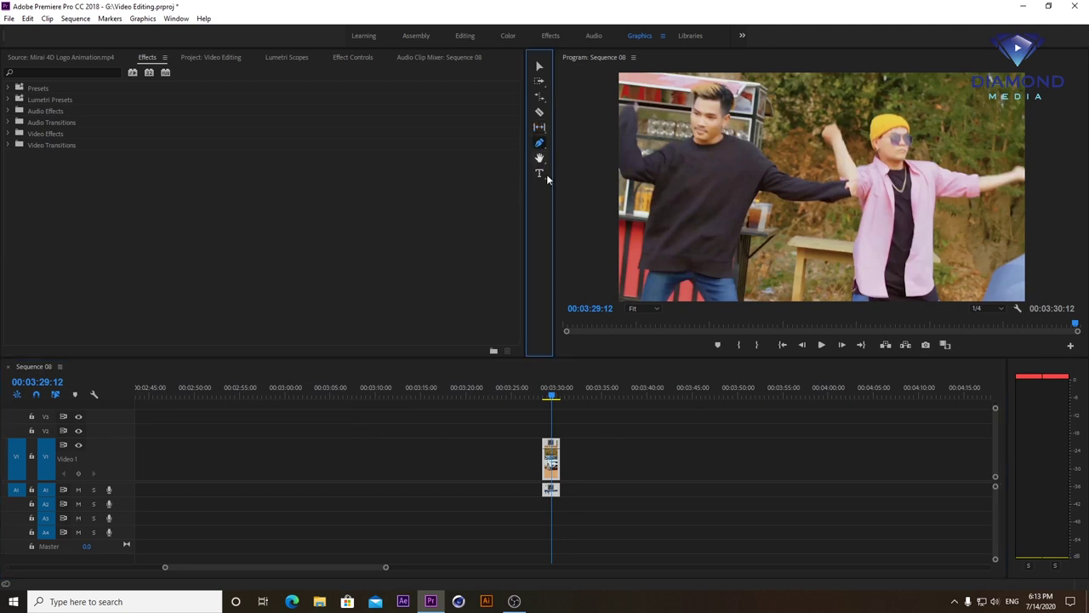
pyautogui.press('=')
pyautogui.press('=')
pyautogui.press('=')
pyautogui.press('=')
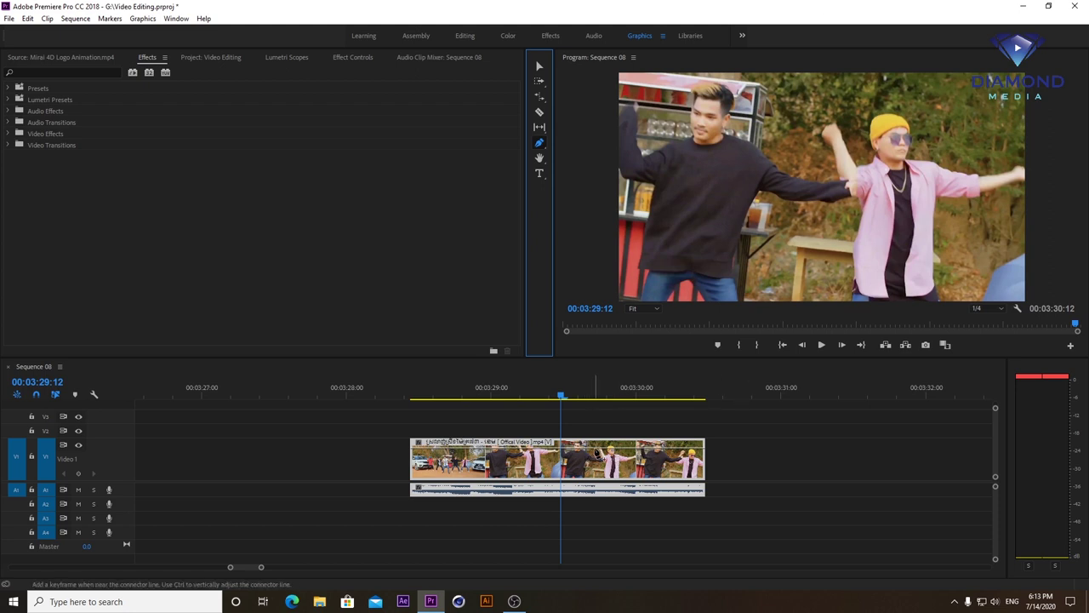
pyautogui.moveTo(600, 396); pyautogui.dragTo(676, 397)
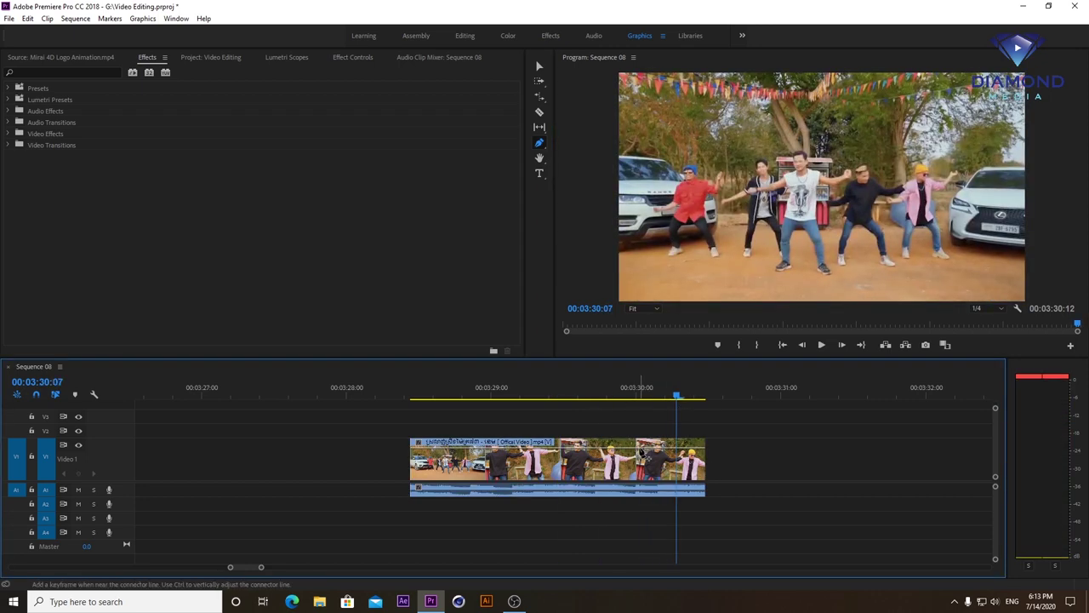
pyautogui.press('space')
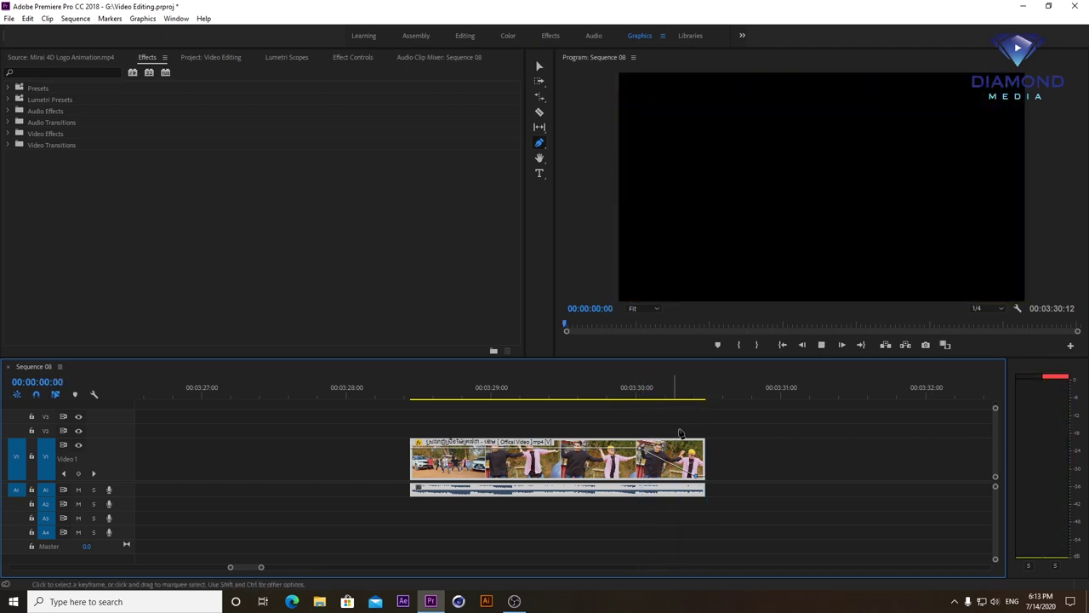
pyautogui.press('space')
pyautogui.press('End')
pyautogui.press('-')
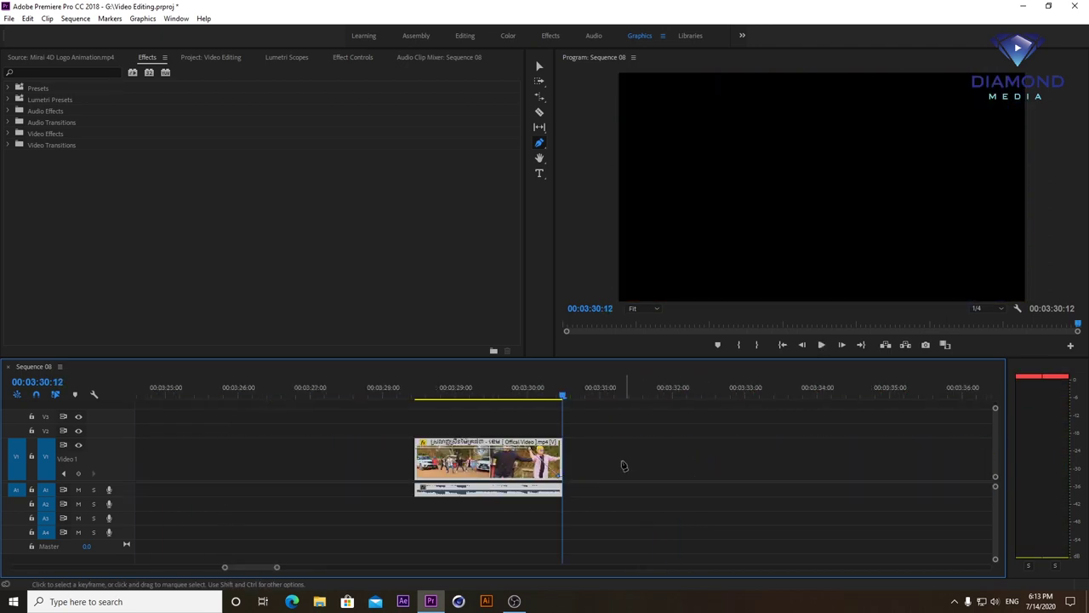
pyautogui.press('v')
pyautogui.moveTo(563, 462); pyautogui.dragTo(678, 463)
pyautogui.press('=')
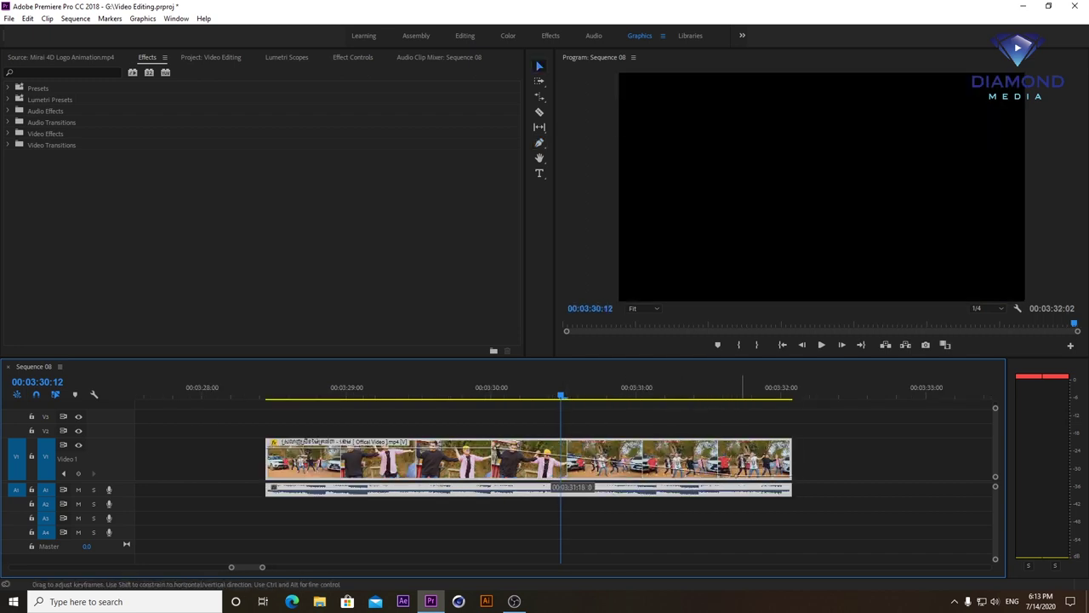
pyautogui.click(497, 397)
pyautogui.press('space')
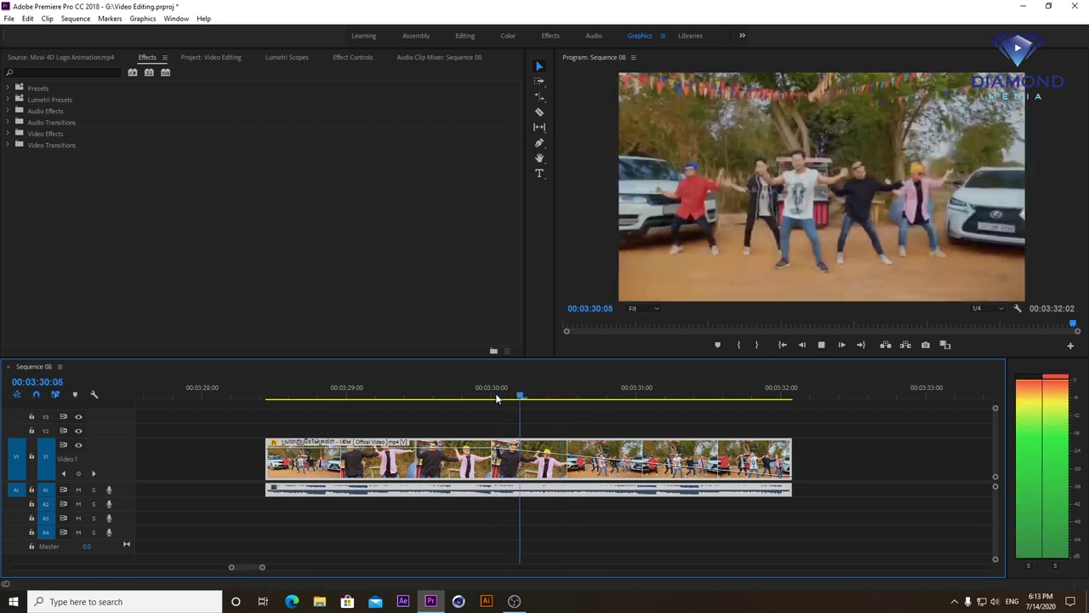
pyautogui.press('space')
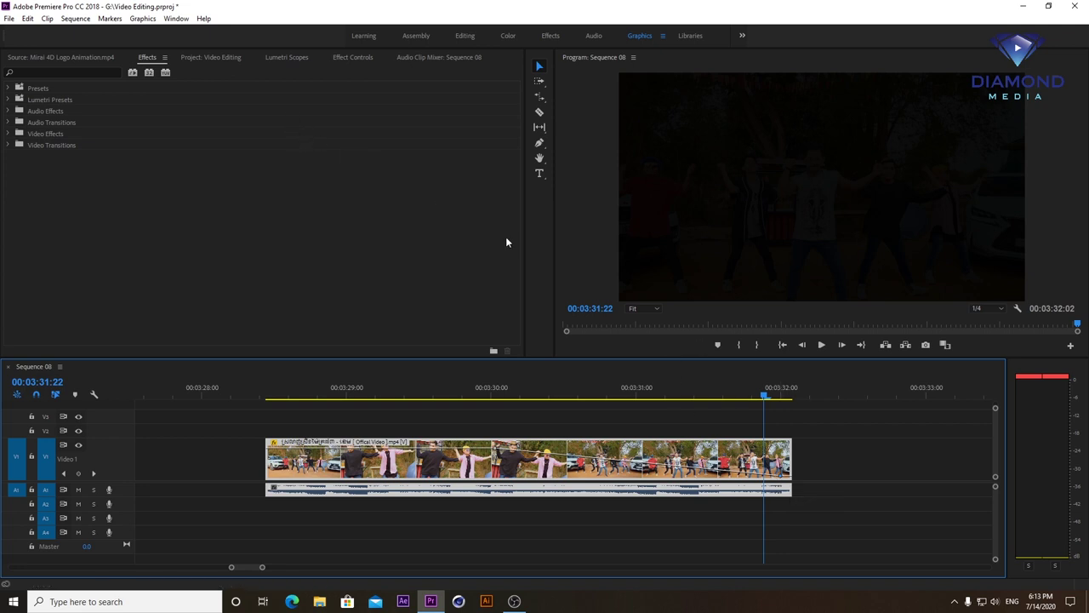
pyautogui.moveTo(791, 459); pyautogui.dragTo(560, 460)
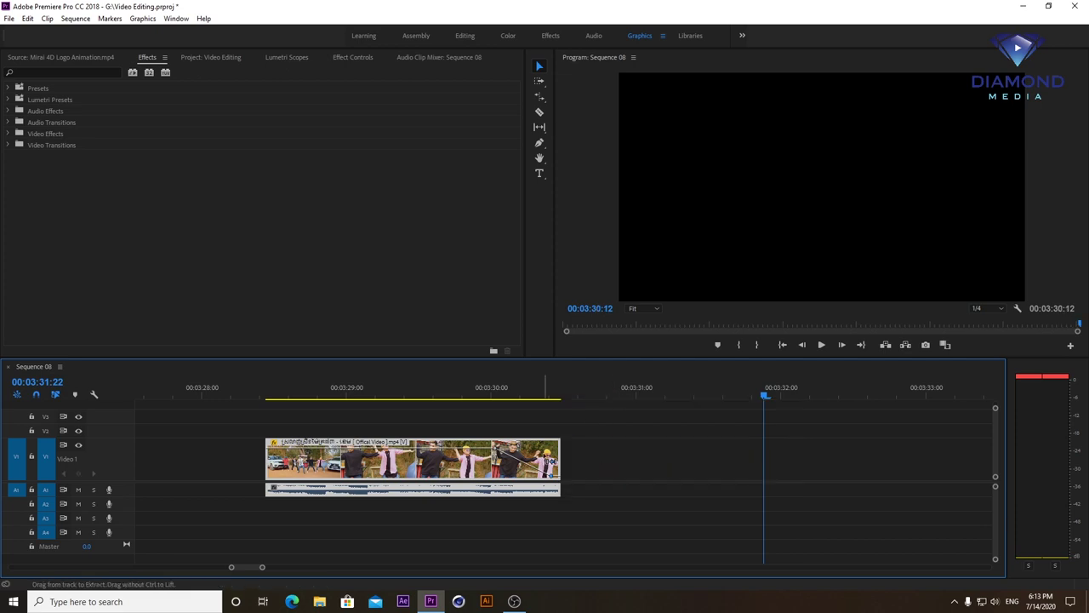
pyautogui.moveTo(380, 388)
pyautogui.mouseDown()
pyautogui.moveTo(429, 389)
pyautogui.moveTo(279, 411)
pyautogui.moveTo(373, 436)
pyautogui.mouseUp()
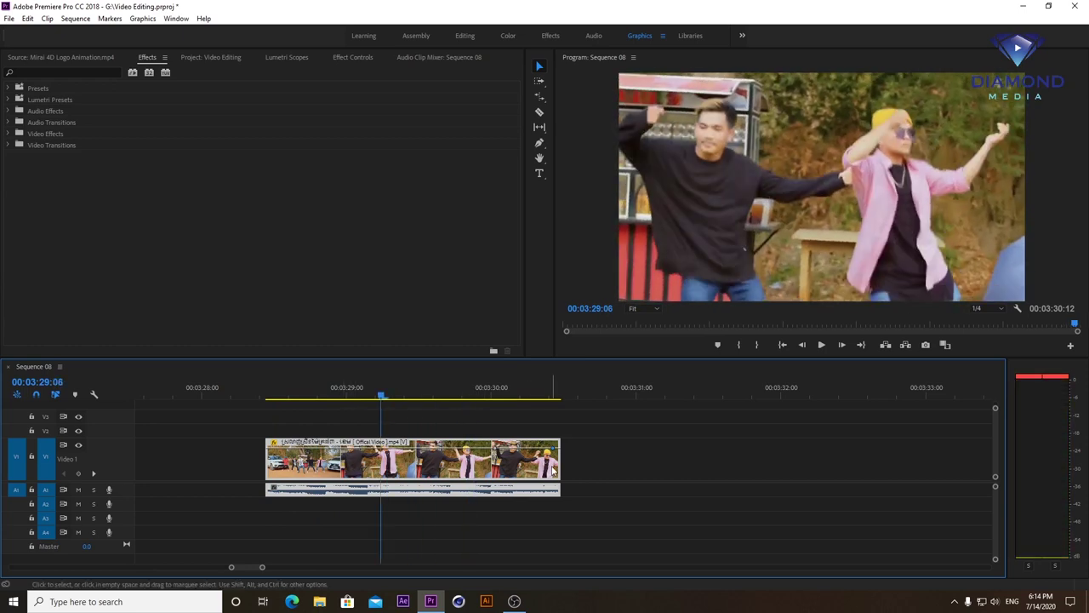
pyautogui.moveTo(558, 460); pyautogui.dragTo(844, 459)
# Extend the dance clip to about 03:40, parking at 03:33:15, and show its Effect Controls
pyautogui.click(690, 397)
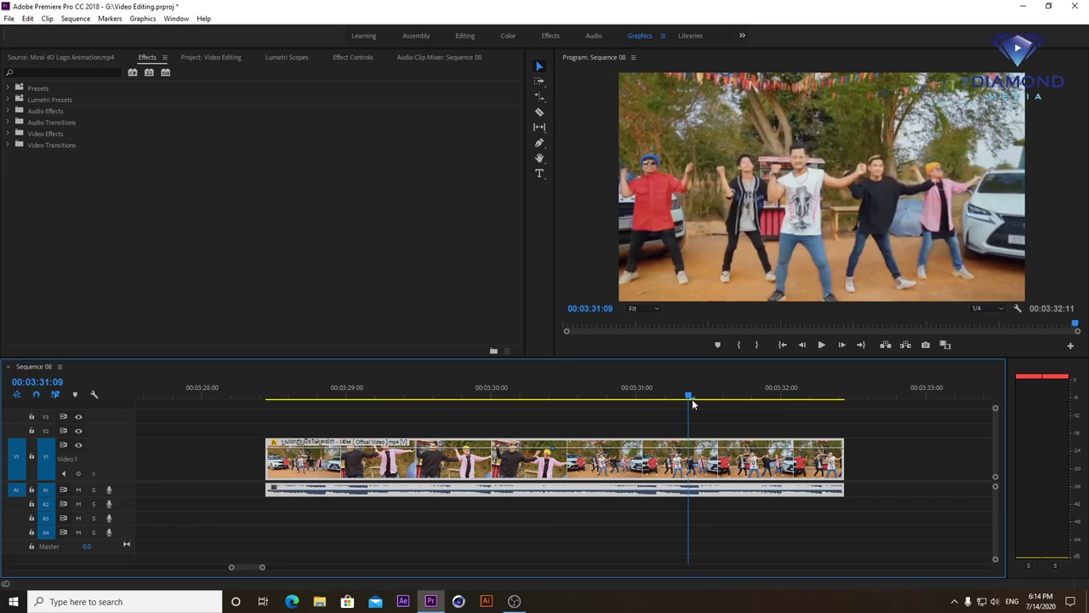
pyautogui.press('-')
pyautogui.press('-')
pyautogui.click(626, 396)
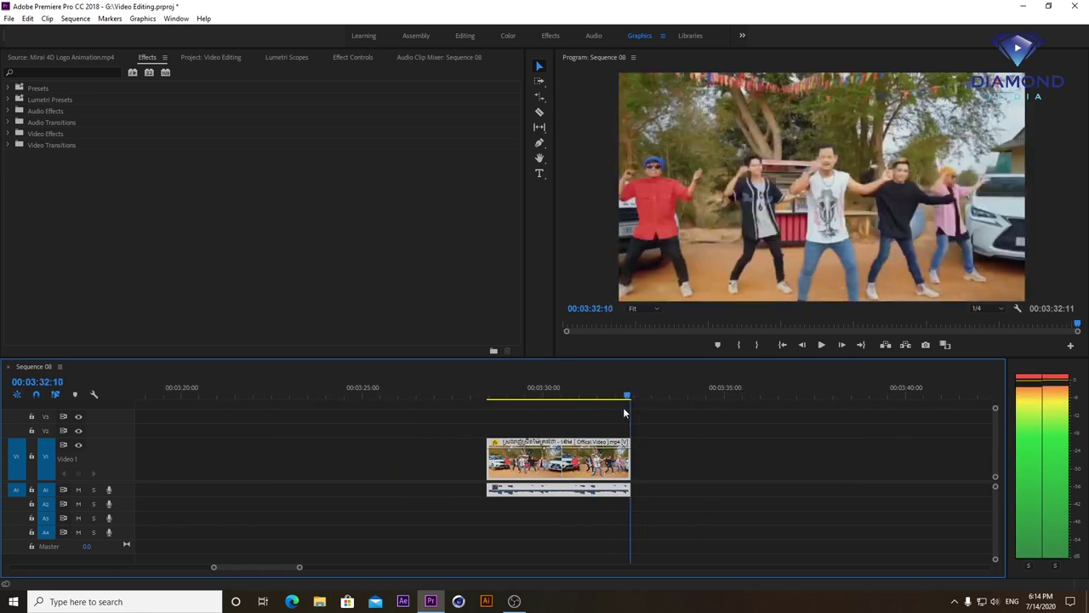
pyautogui.moveTo(630, 460); pyautogui.dragTo(915, 460)
pyautogui.click(755, 396)
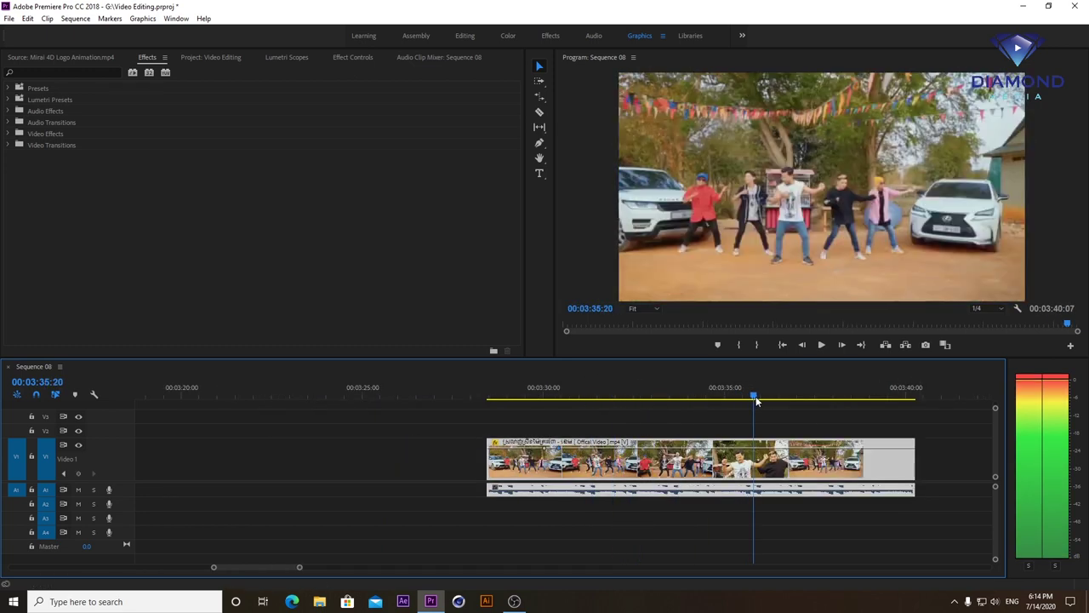
pyautogui.moveTo(748, 400); pyautogui.dragTo(650, 415)
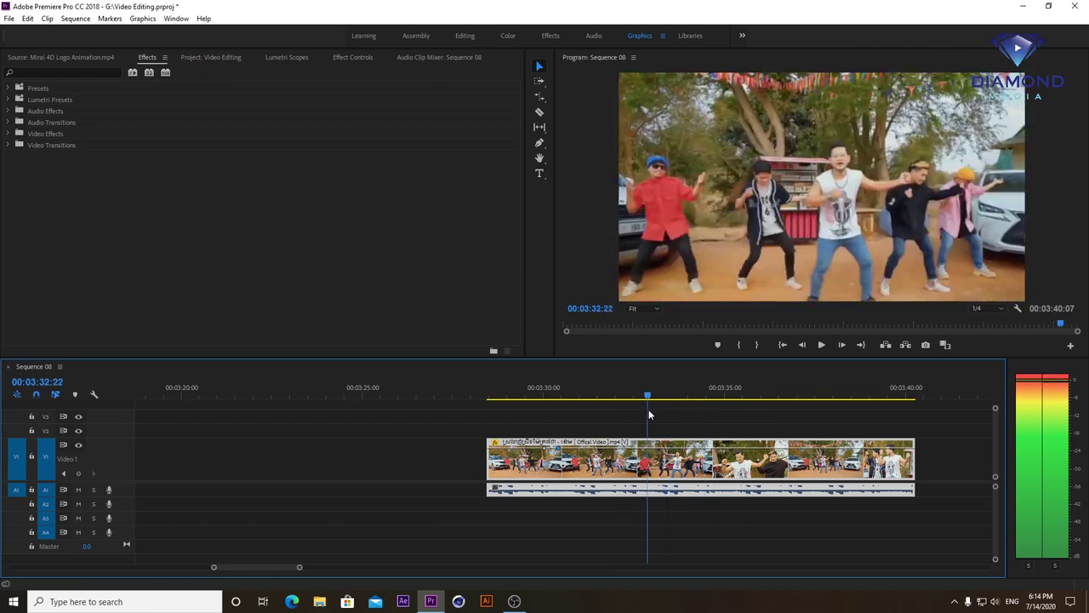
pyautogui.click(675, 415)
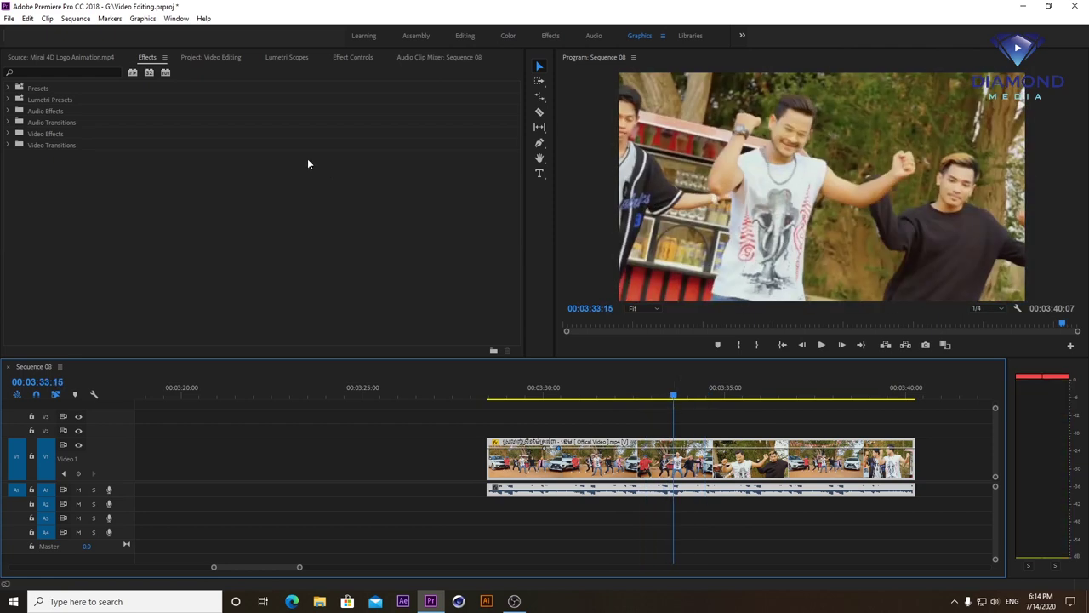
pyautogui.click(349, 58)
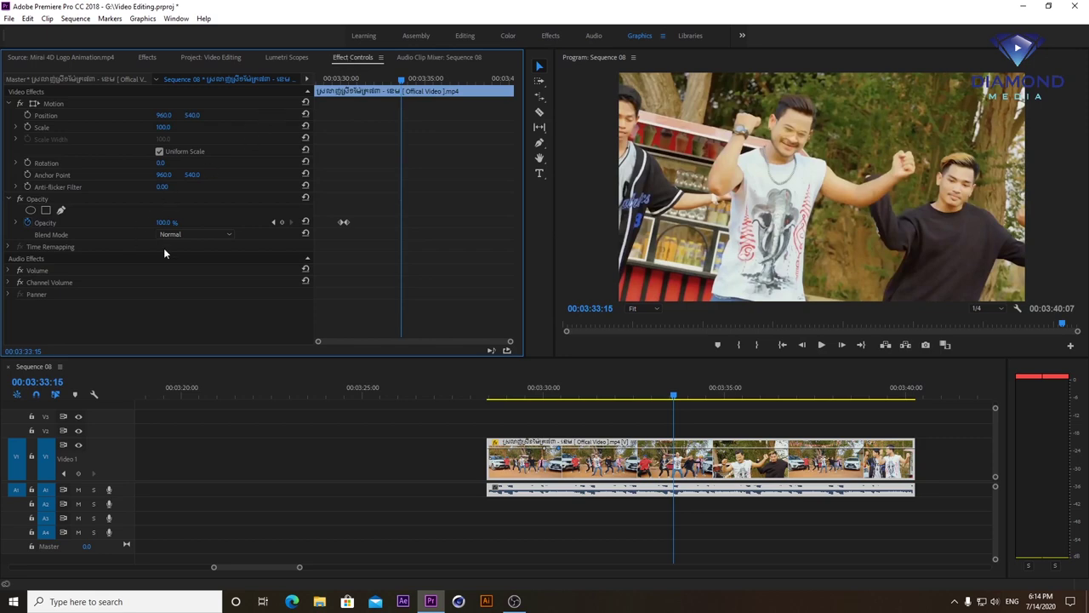
# Draw a freehand Pen opacity mask around the man's face, then add an Ellipse mask
pyautogui.click(46, 198)
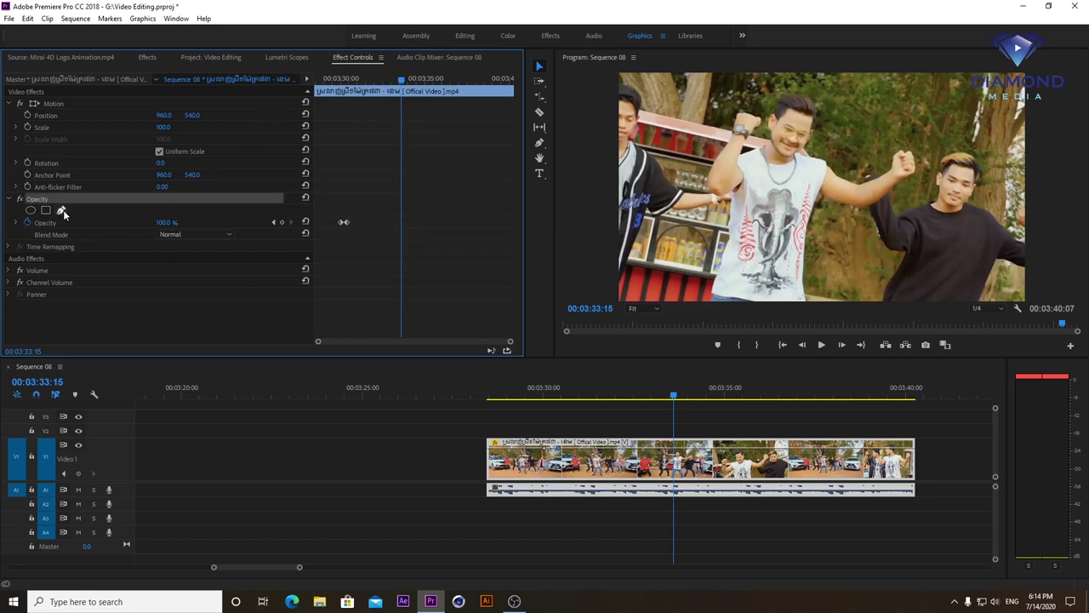
pyautogui.click(62, 210)
pyautogui.click(805, 170)
pyautogui.click(755, 152)
pyautogui.click(737, 130)
pyautogui.click(746, 114)
pyautogui.click(780, 95)
pyautogui.click(803, 94)
pyautogui.click(821, 109)
pyautogui.click(804, 168)
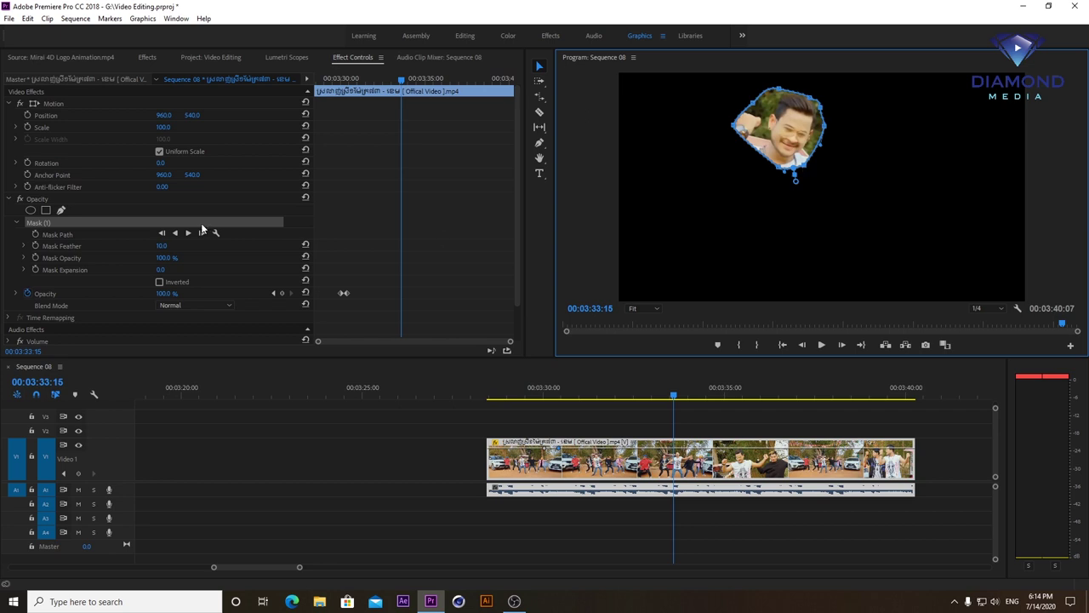
pyautogui.click(31, 211)
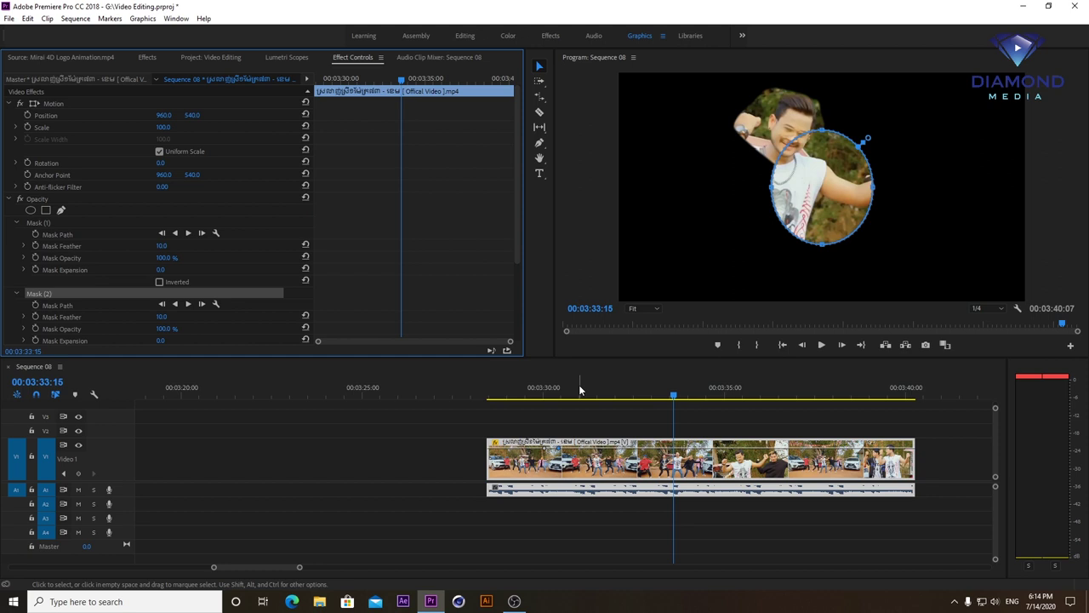
pyautogui.click(538, 159)
# View the Program Monitor at 100% and pan to the masked area
pyautogui.click(757, 231)
pyautogui.press('Left')
pyautogui.press('Left')
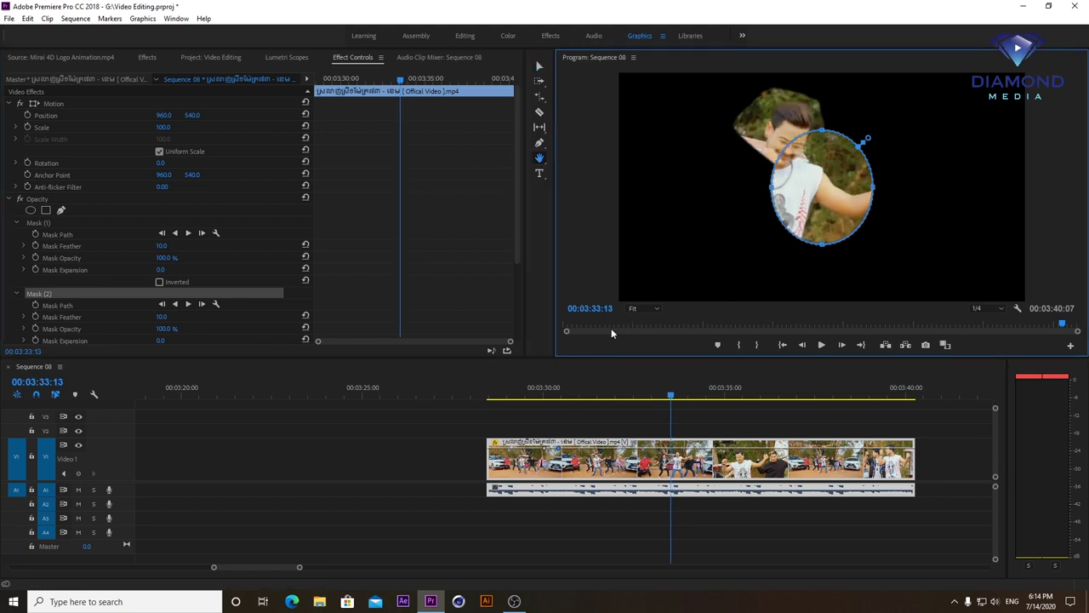
pyautogui.click(654, 308)
pyautogui.click(645, 383)
pyautogui.moveTo(595, 98); pyautogui.dragTo(672, 217)
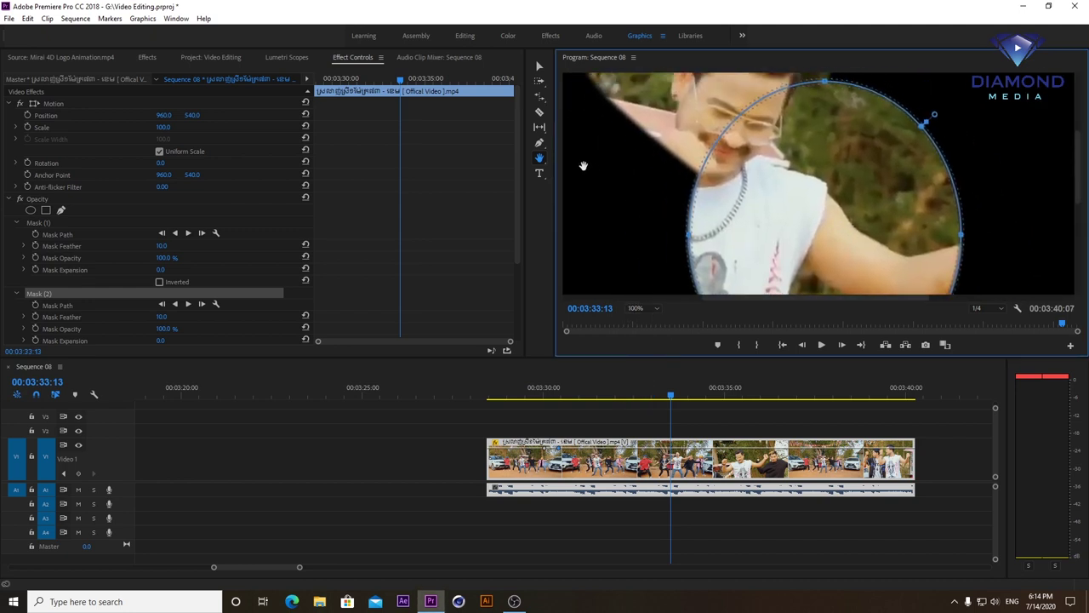
# Select the Type tool and bring up a new RED R3D 1080p 25 sequence
pyautogui.click(539, 143)
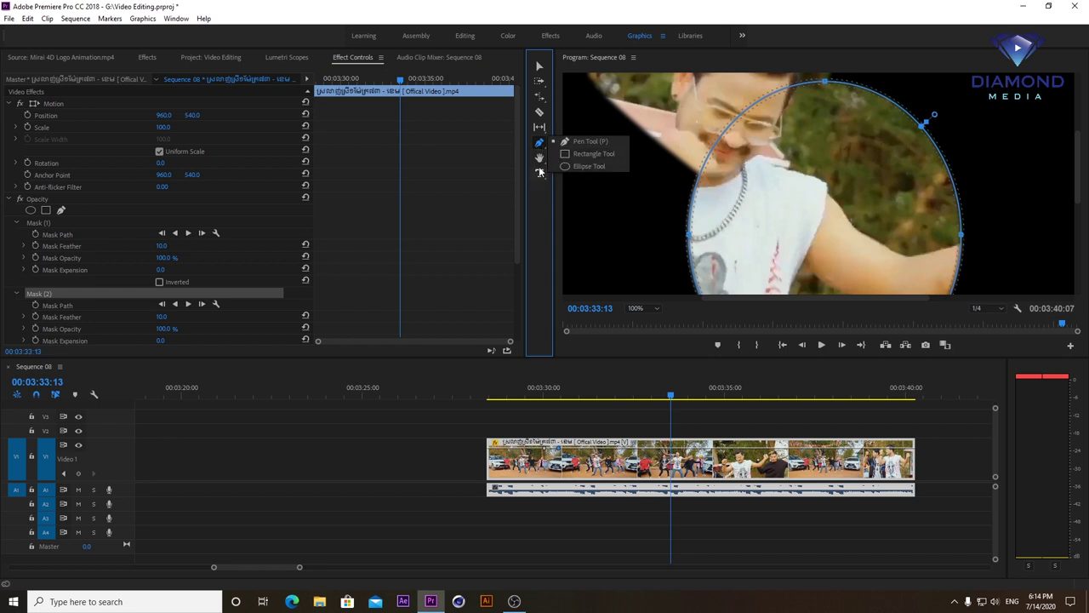
pyautogui.click(539, 174)
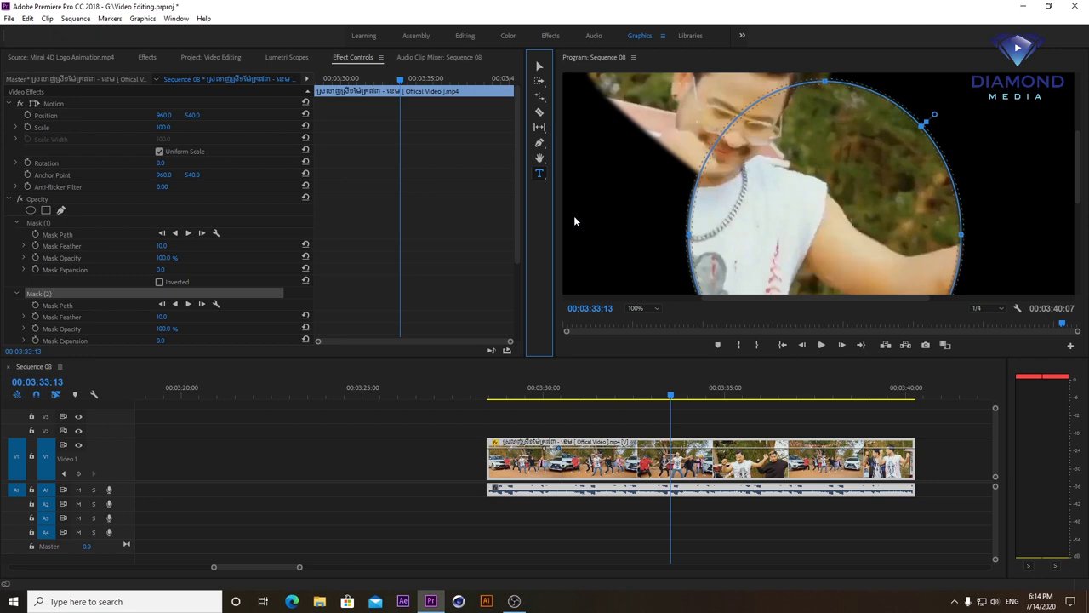
pyautogui.hotkey('ctrl', 'n')
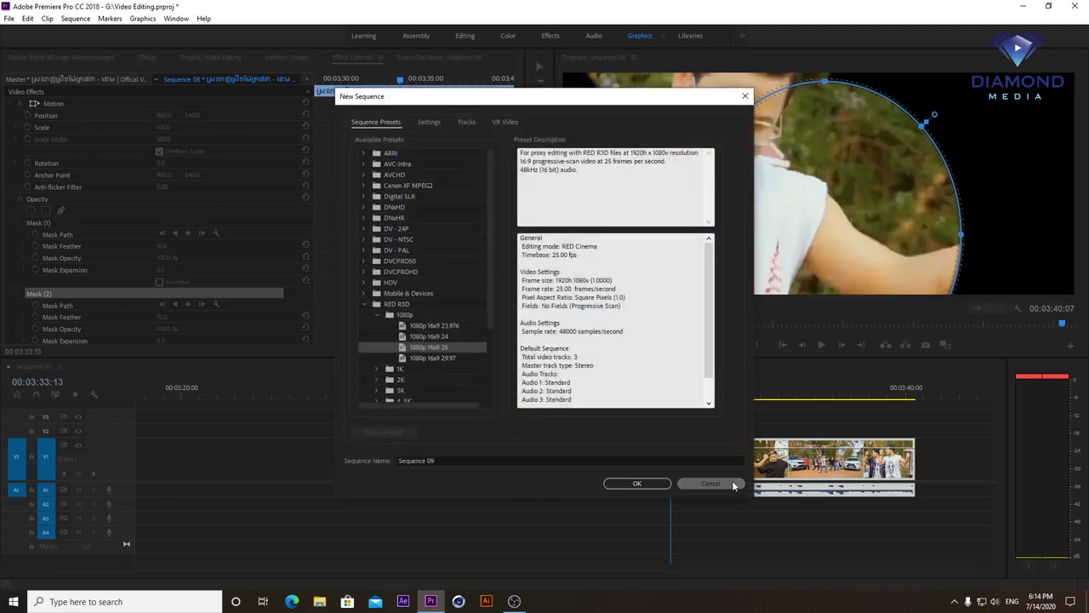
# Create Sequence 10 with the RED R3D 1080p 25 preset after cancelling the first dialog
pyautogui.click(712, 484)
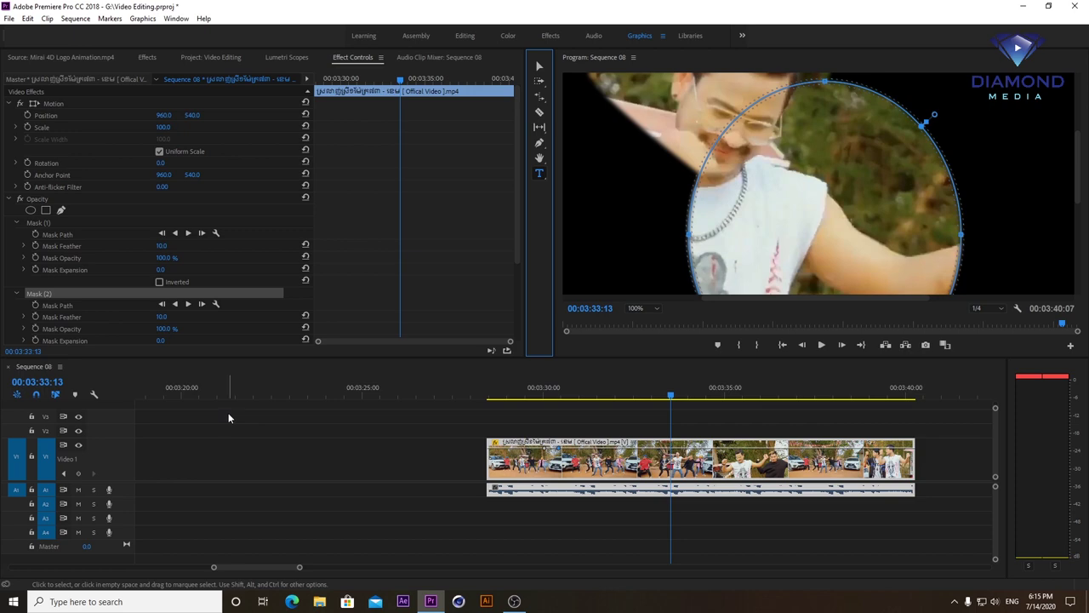
pyautogui.hotkey('ctrl', 'n')
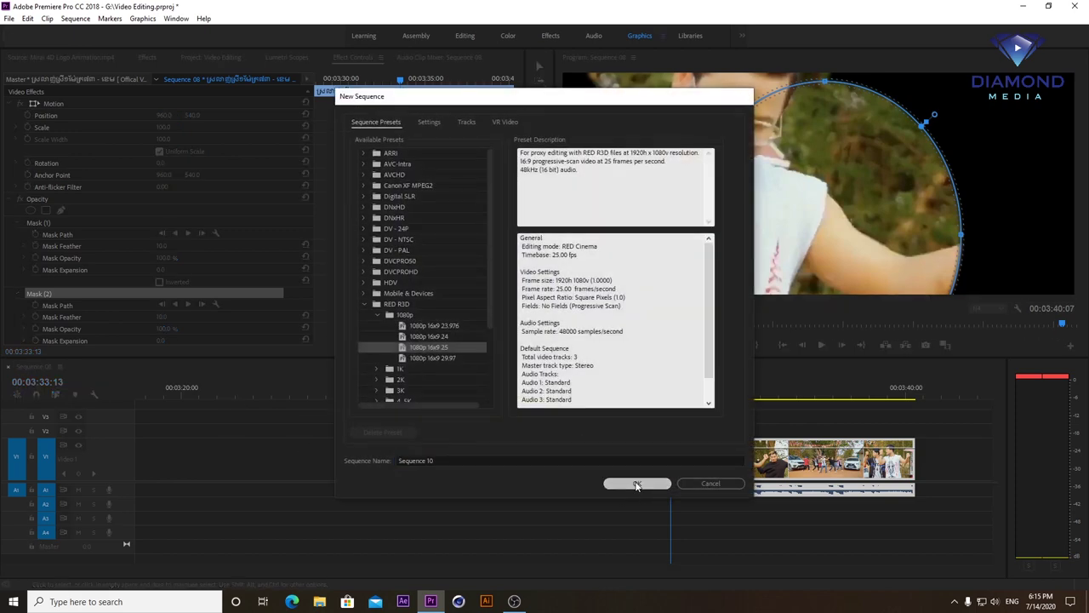
pyautogui.click(635, 483)
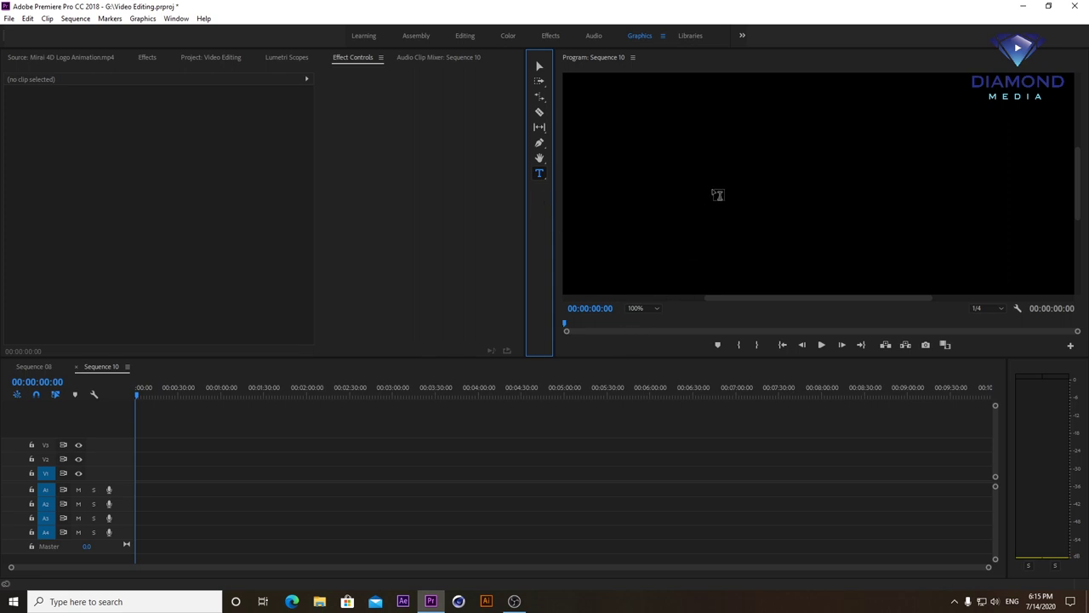
pyautogui.click(718, 194)
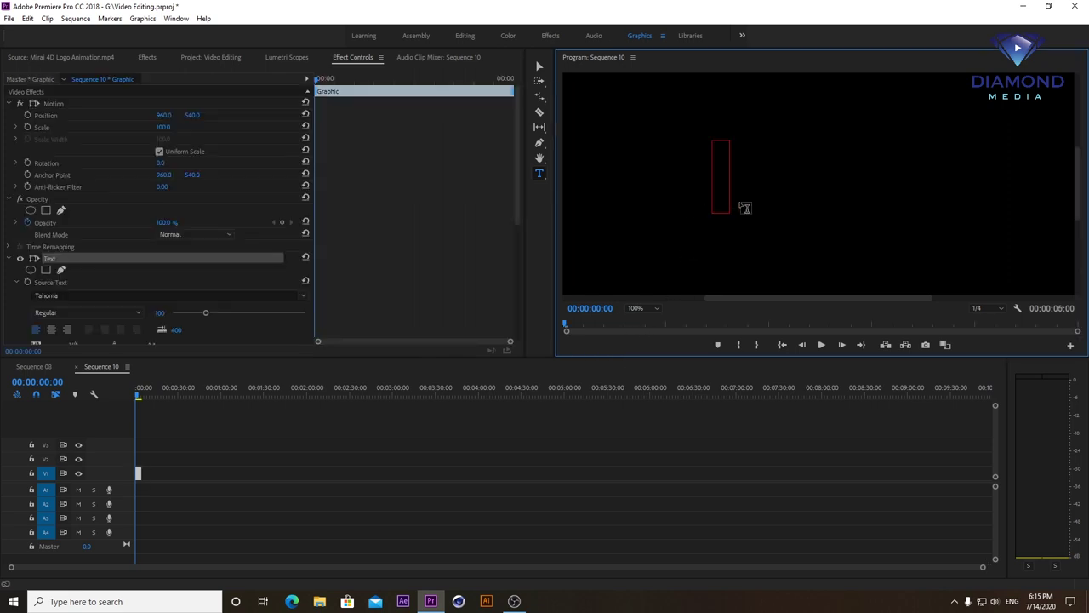
# Type 'Welcome' as the first title text in the Program Monitor
pyautogui.write('Welcome')
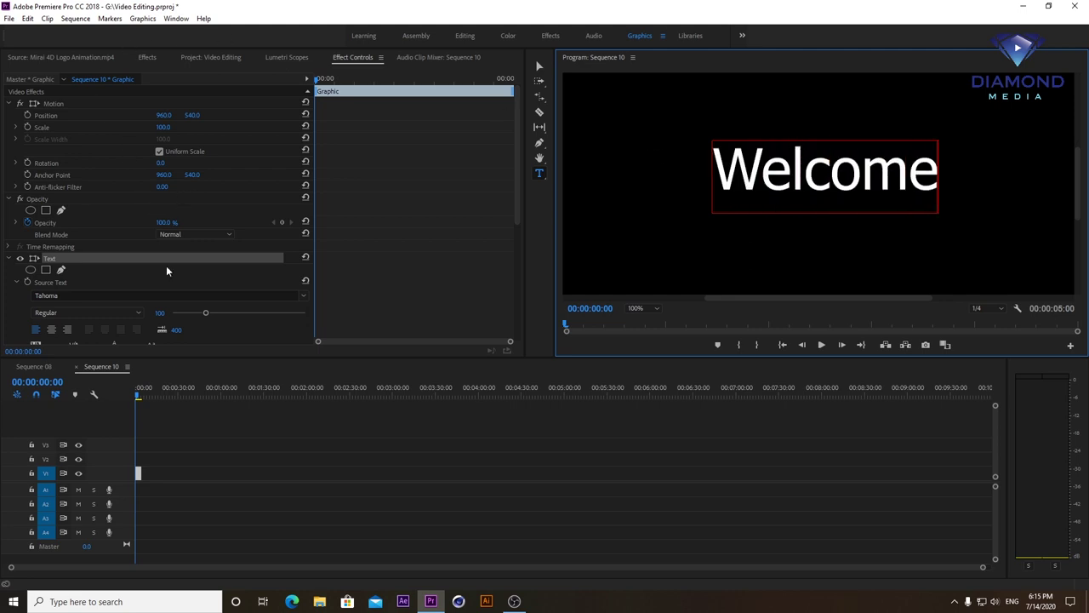
pyautogui.click(126, 393)
pyautogui.press('=')
pyautogui.press('=')
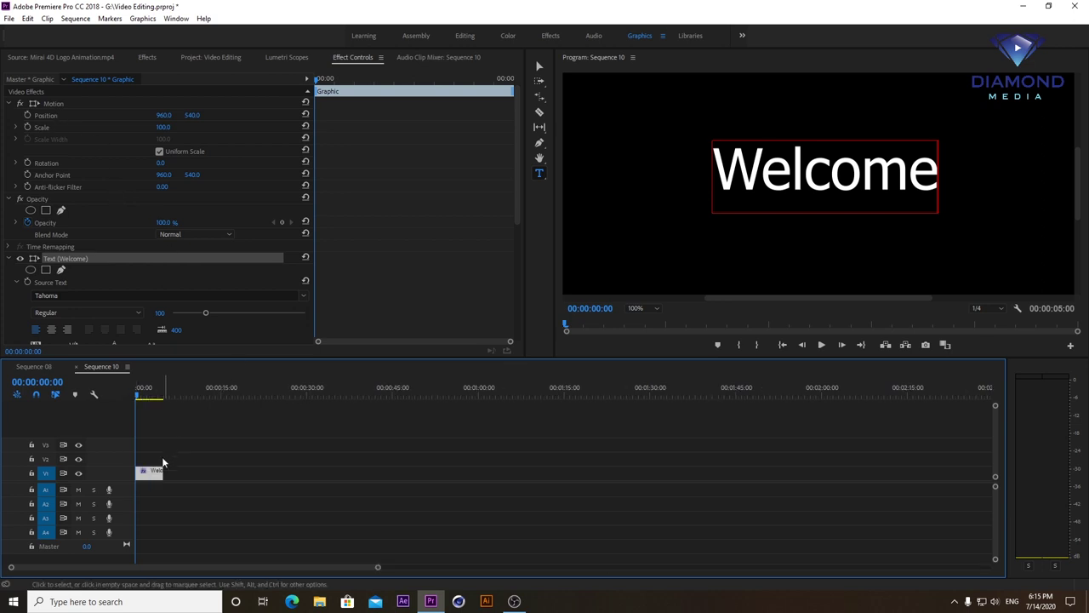
# Paste a copy of the Welcome clip after it on V1 and retype the copy as 'News'
pyautogui.hotkey('ctrl', 'c')
pyautogui.click(175, 393)
pyautogui.hotkey('ctrl', 'v')
pyautogui.click(196, 393)
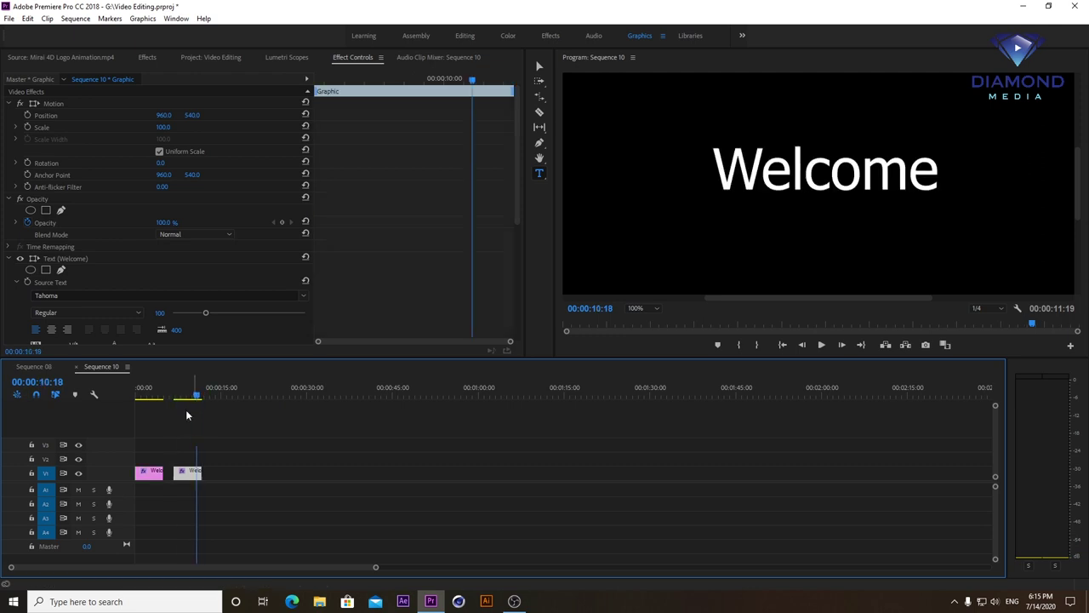
pyautogui.click(807, 170)
pyautogui.hotkey('ctrl', 'a')
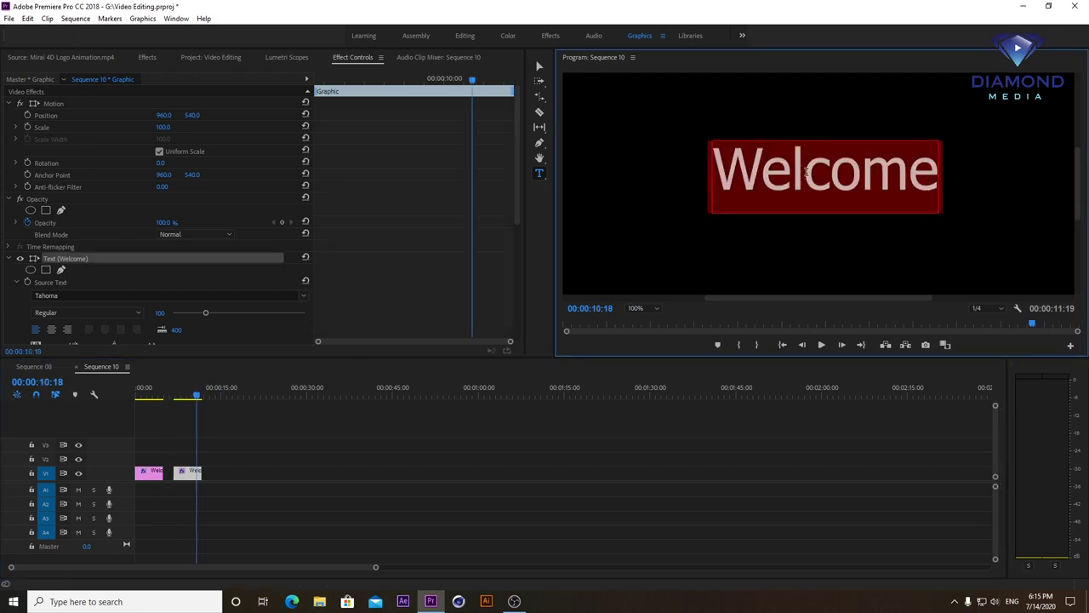
pyautogui.write('News')
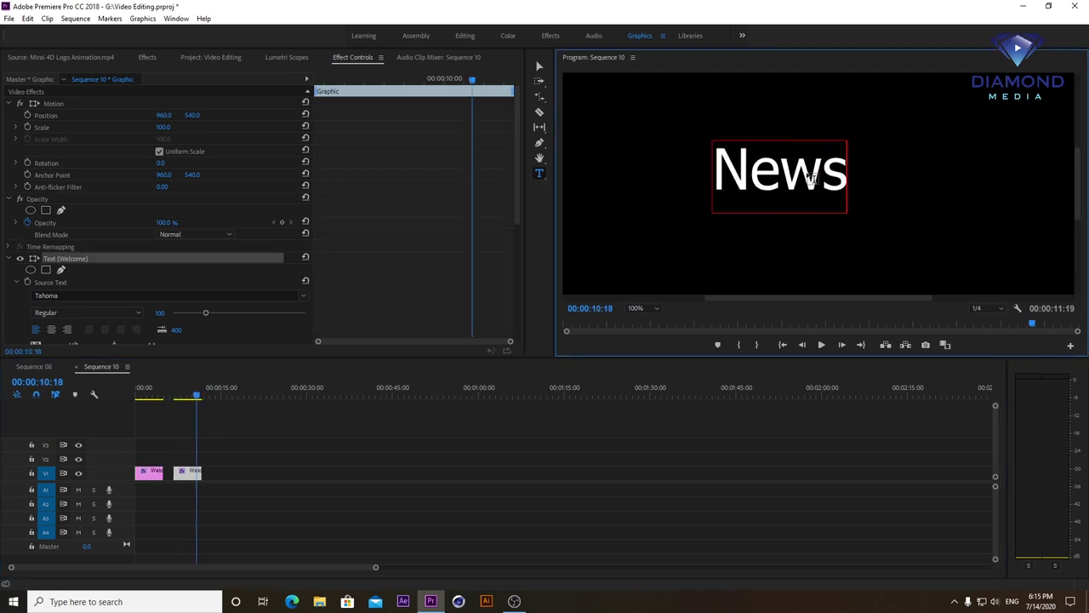
# Scrub the playhead through the Welcome and News clips to check them
pyautogui.click(151, 393)
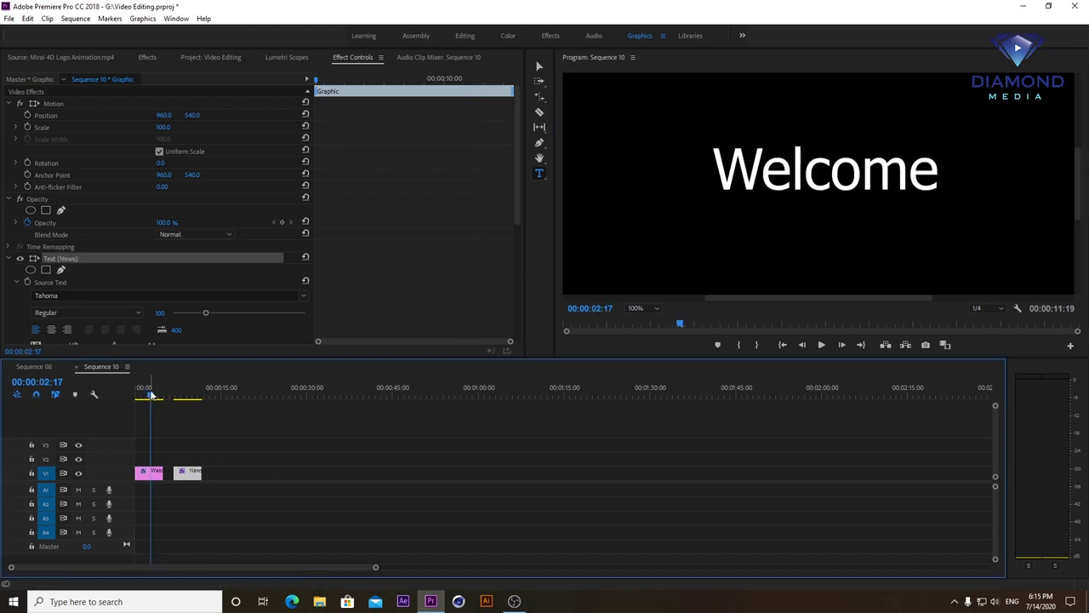
pyautogui.click(175, 393)
pyautogui.click(182, 394)
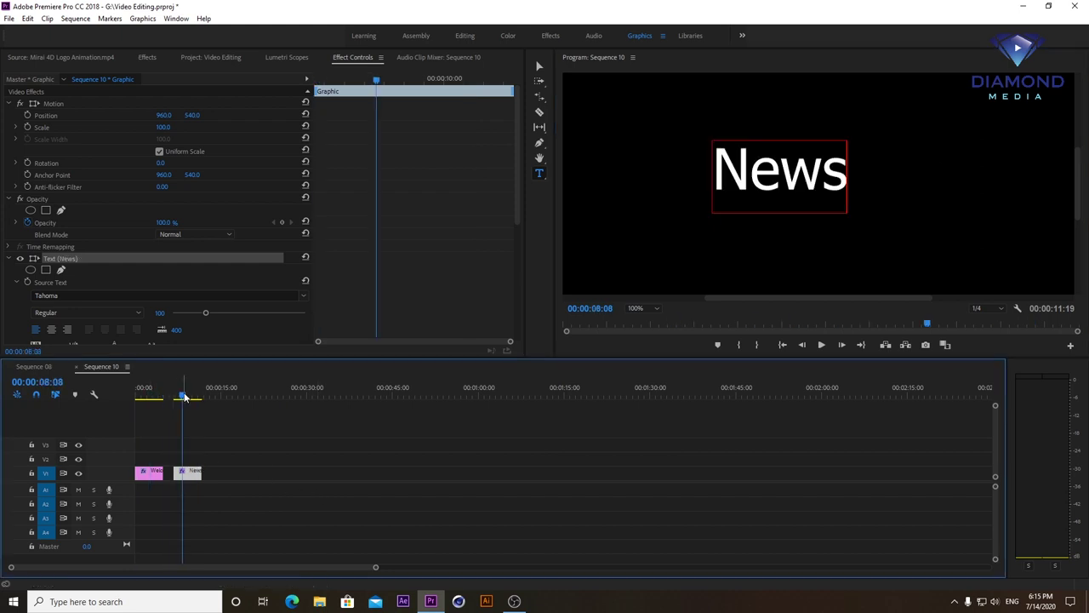
pyautogui.moveTo(184, 397); pyautogui.dragTo(224, 393)
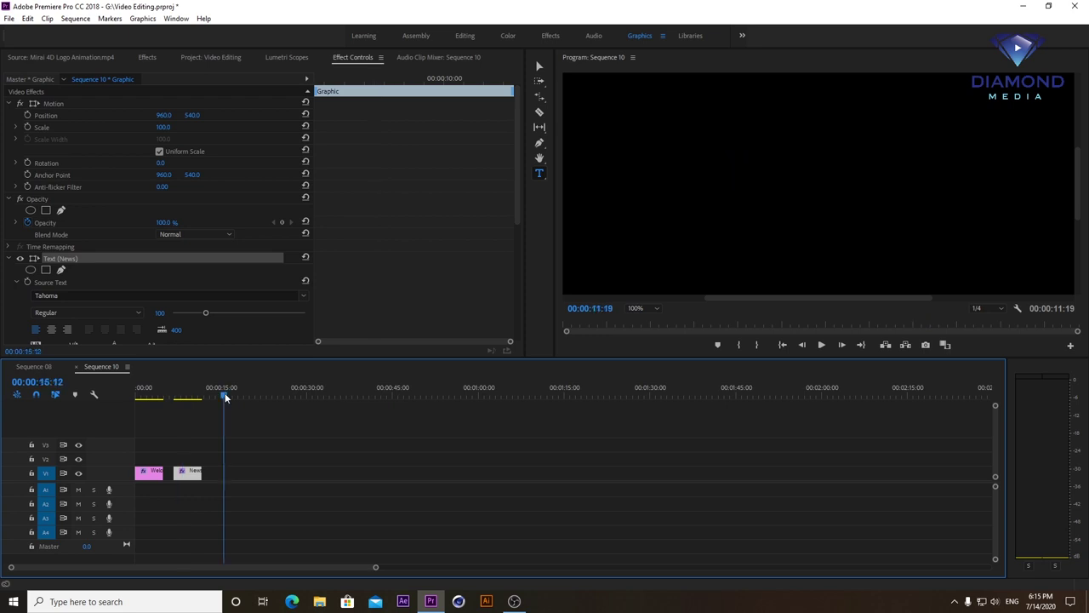
pyautogui.click(9, 18)
pyautogui.moveTo(26, 34)
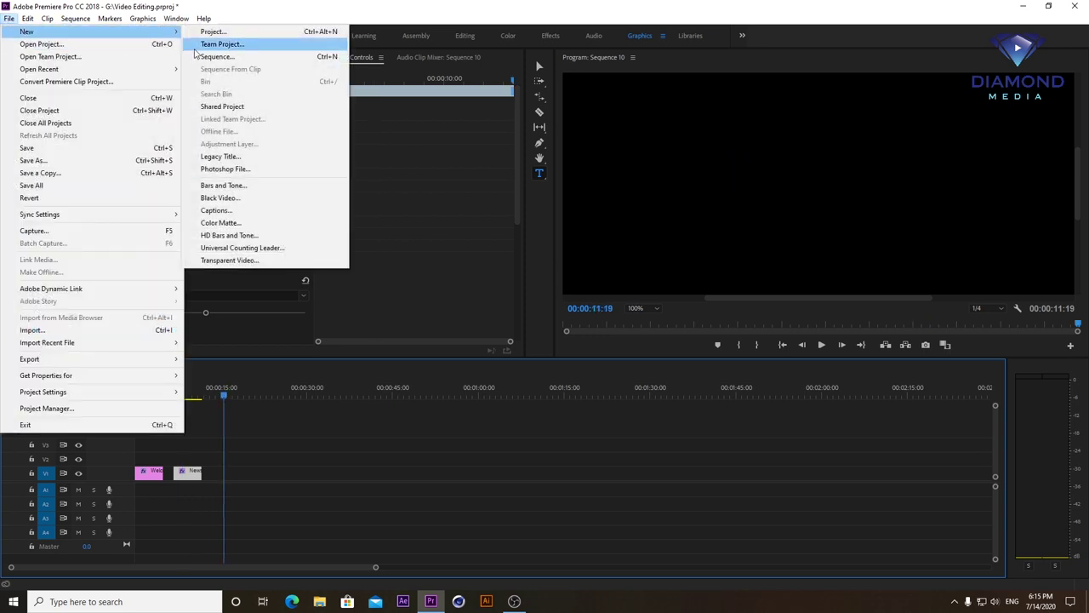
# Create a new legacy title named 'Runing Text'
pyautogui.click(219, 157)
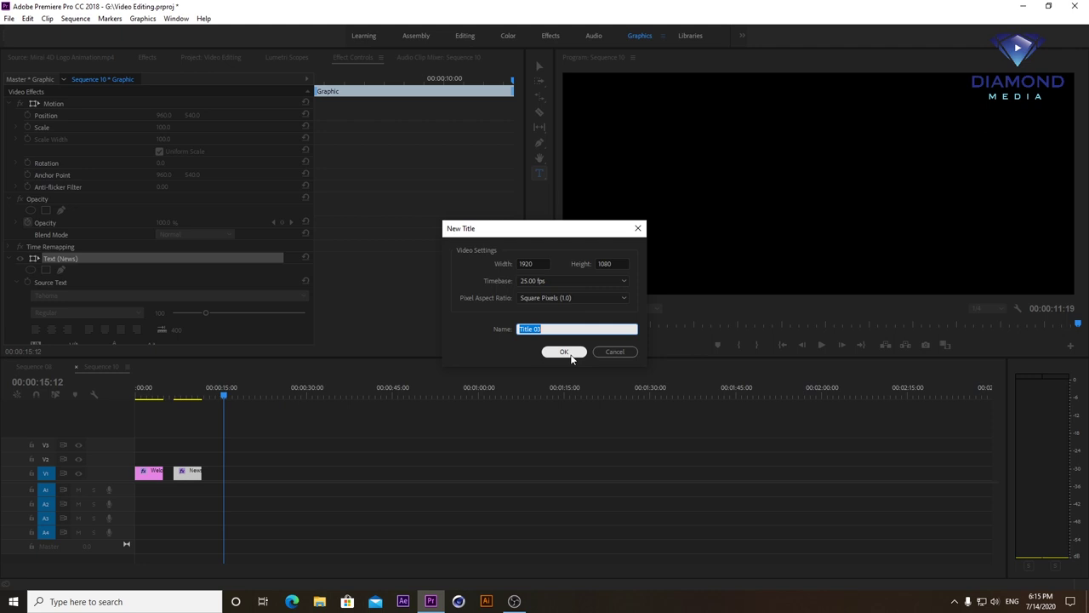
pyautogui.write('Runing Text')
pyautogui.press('Return')
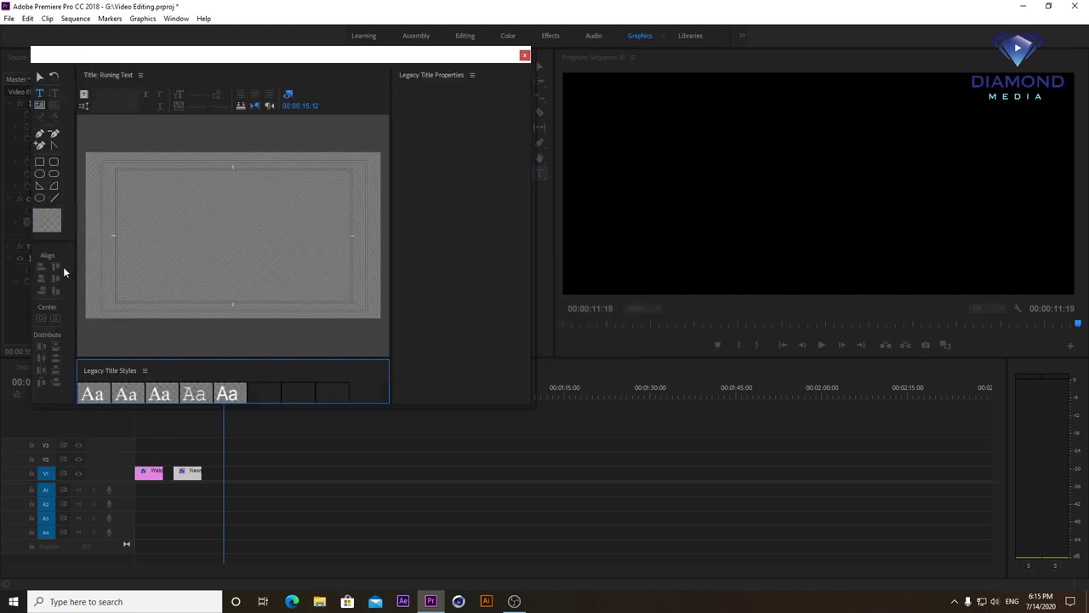
# Type WELCOME on the title canvas in the AKbalthom HighSchool-Fun font
pyautogui.click(152, 242)
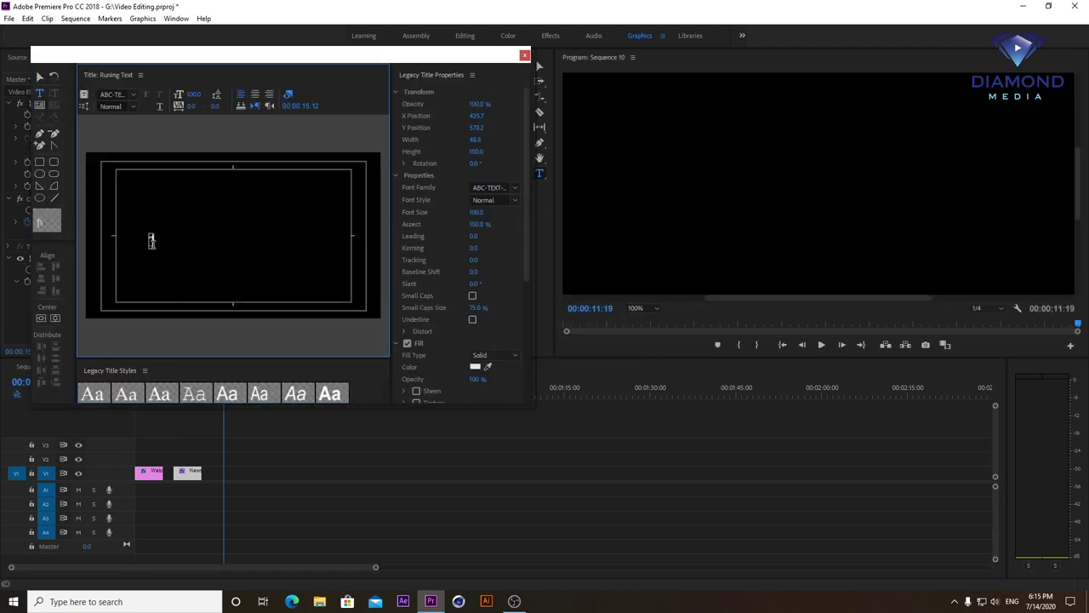
pyautogui.press('Escape')
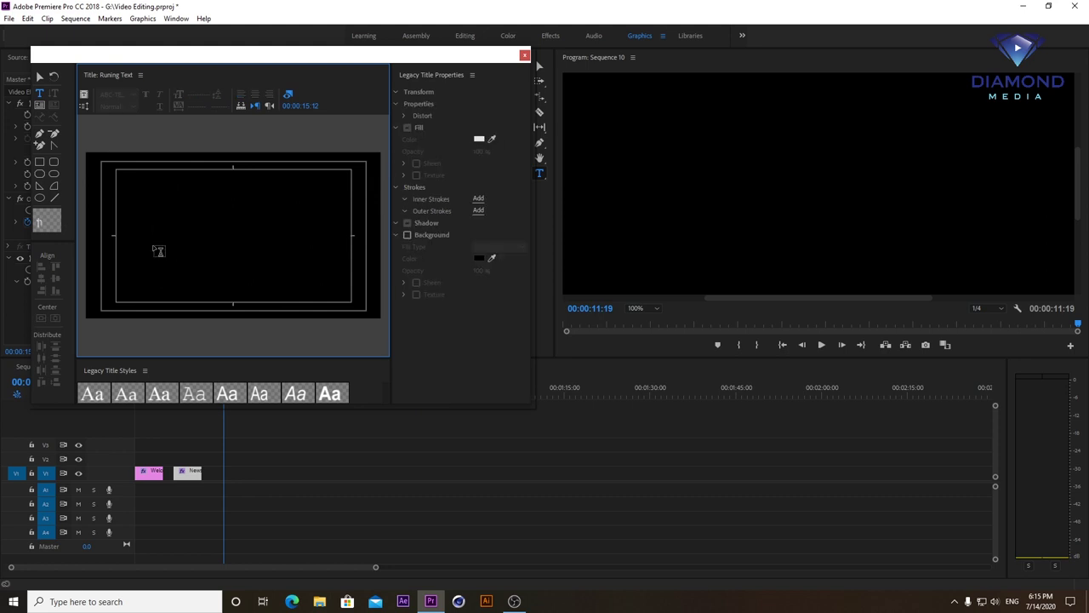
pyautogui.click(155, 242)
pyautogui.write('unn')
pyautogui.press('BackSpace')
pyautogui.press('BackSpace')
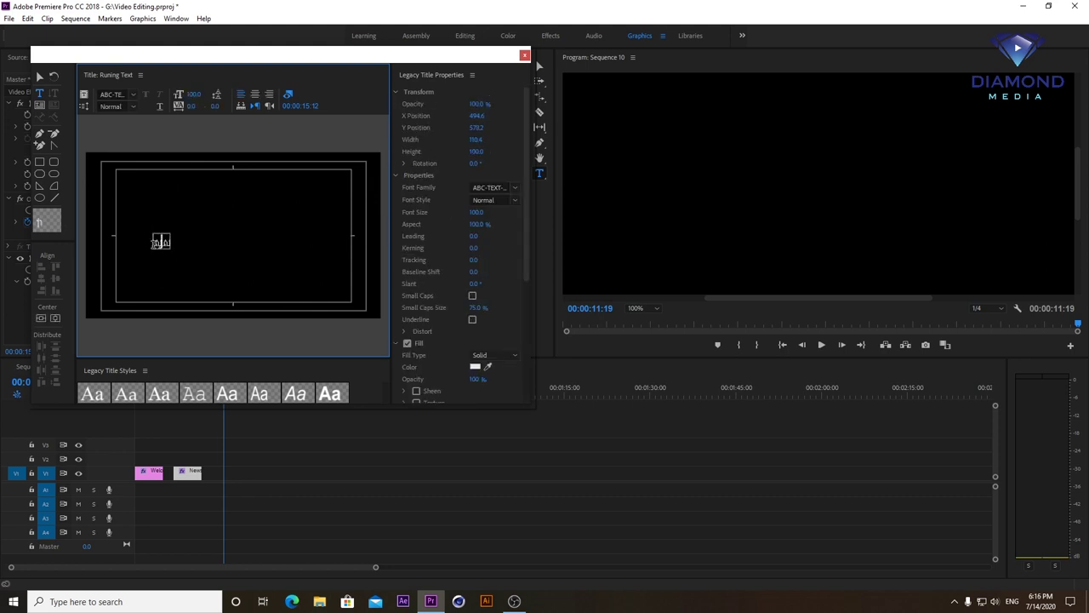
pyautogui.write('nn')
pyautogui.hotkey('ctrl', 'a')
pyautogui.click(134, 95)
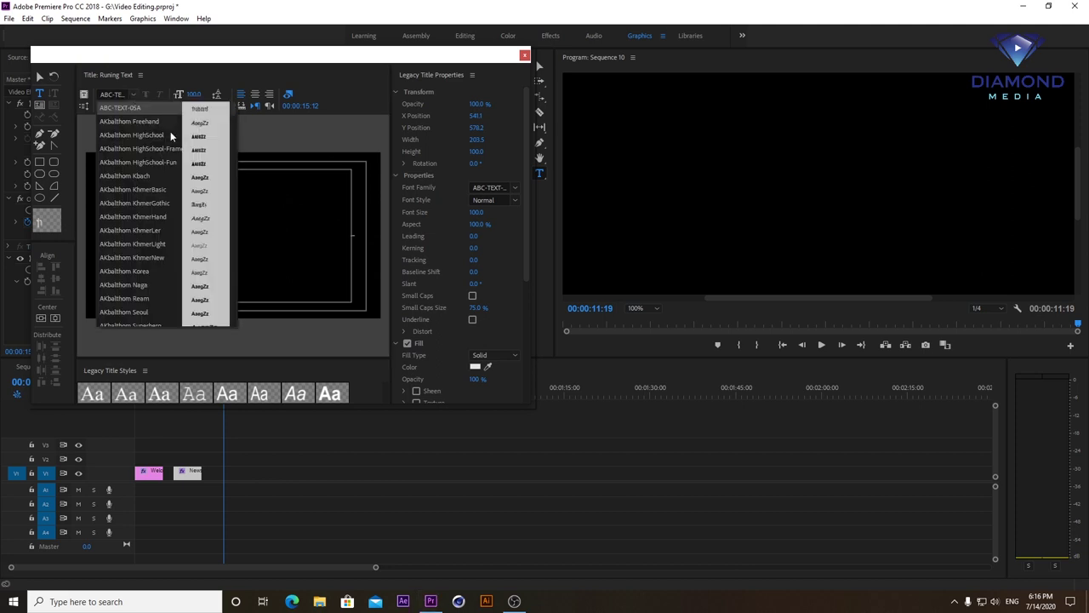
pyautogui.click(150, 164)
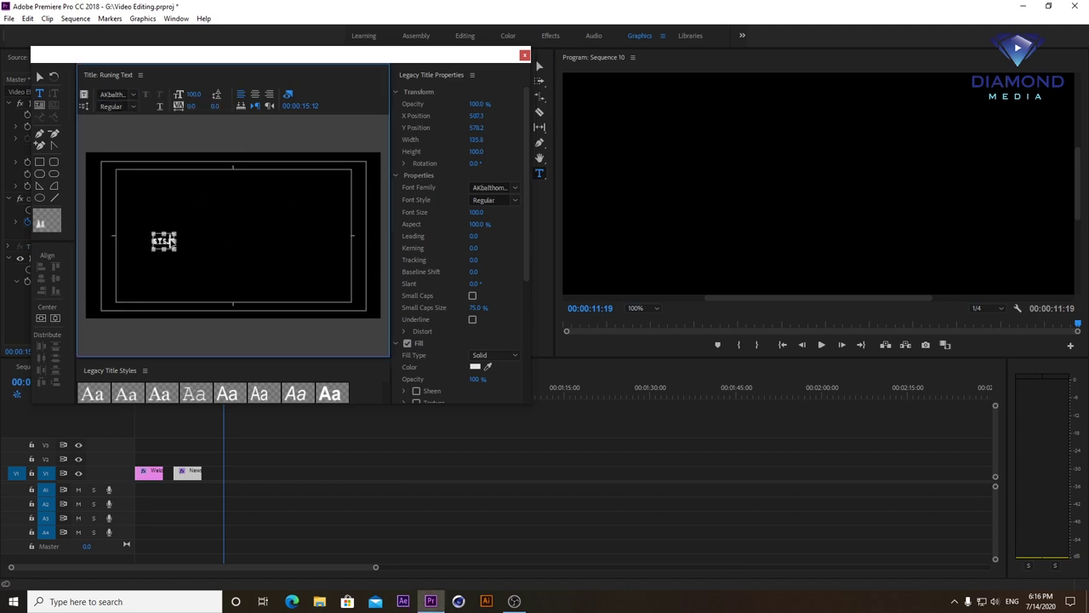
pyautogui.write('l')
pyautogui.write('elcome')
# Scale the WELCOME text up to fill the title frame and close the title window
pyautogui.click(39, 76)
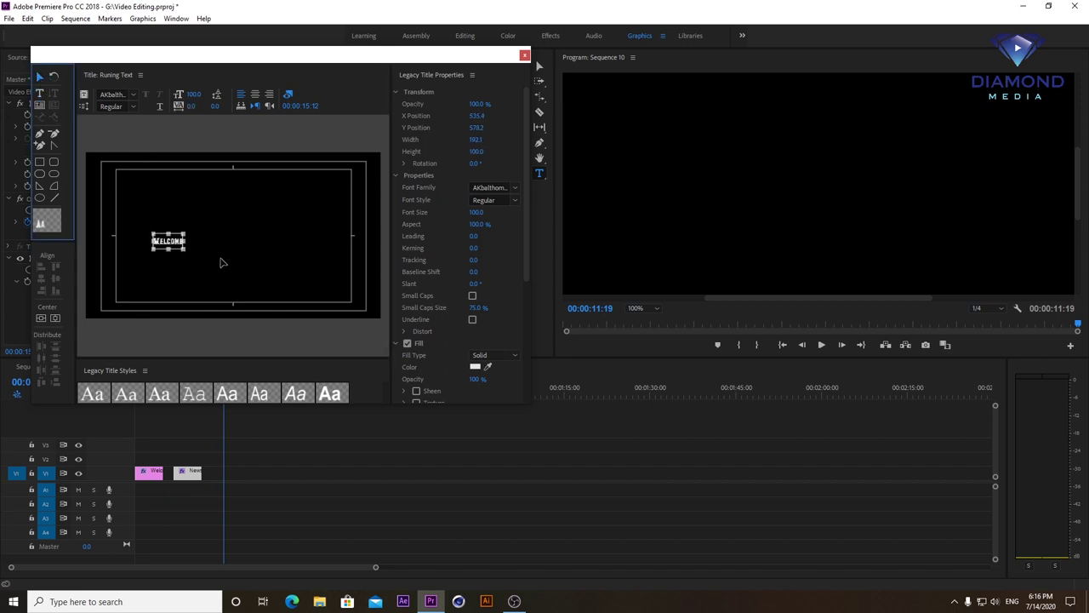
pyautogui.moveTo(185, 231); pyautogui.dragTo(295, 197)
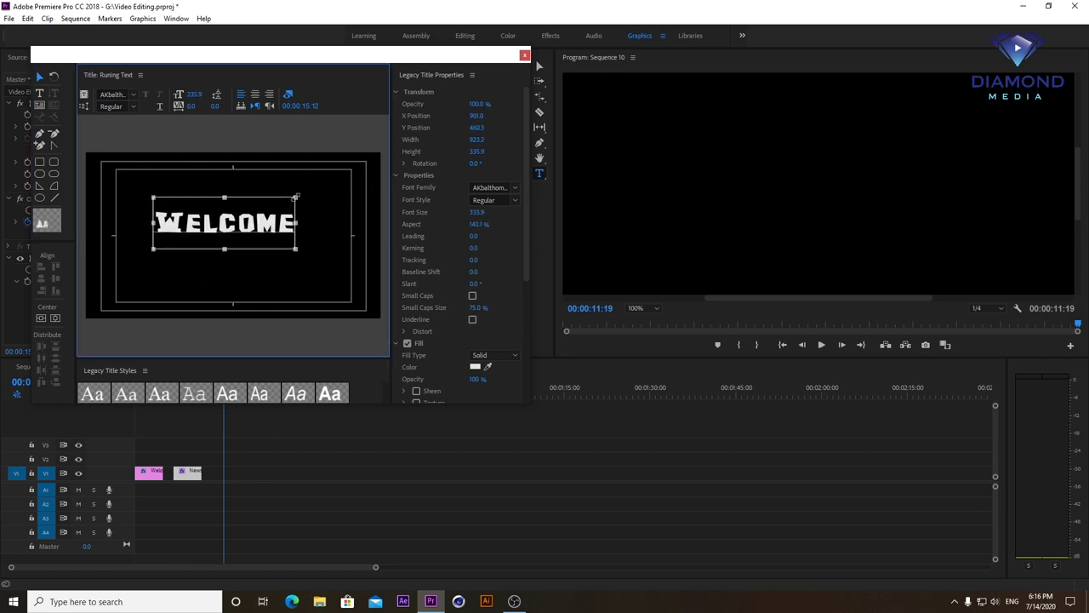
pyautogui.click(524, 56)
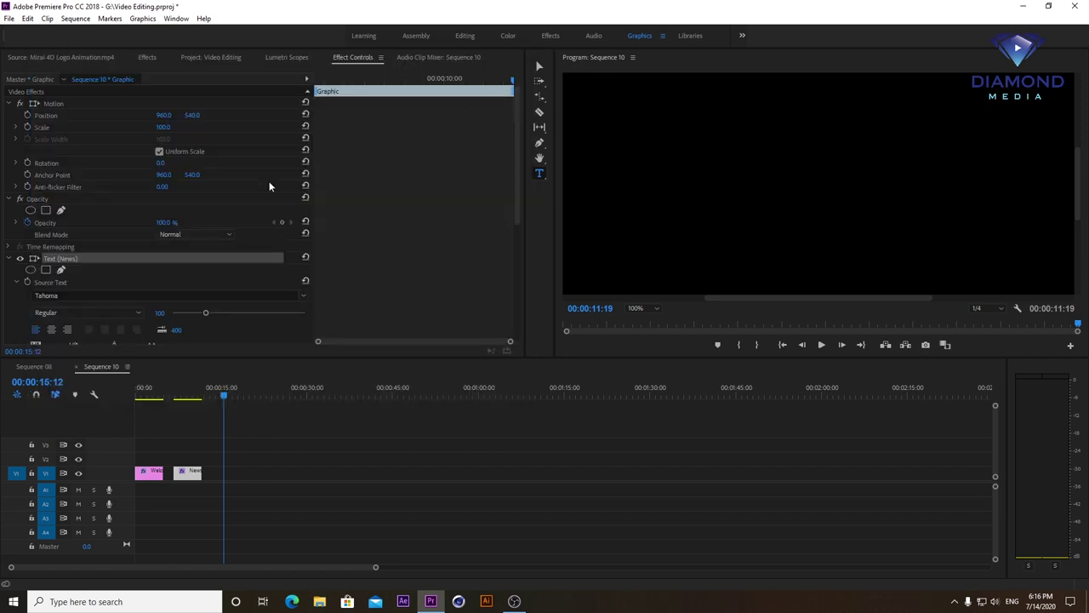
# Place the Runing Text title from the project bin onto V1
pyautogui.click(189, 57)
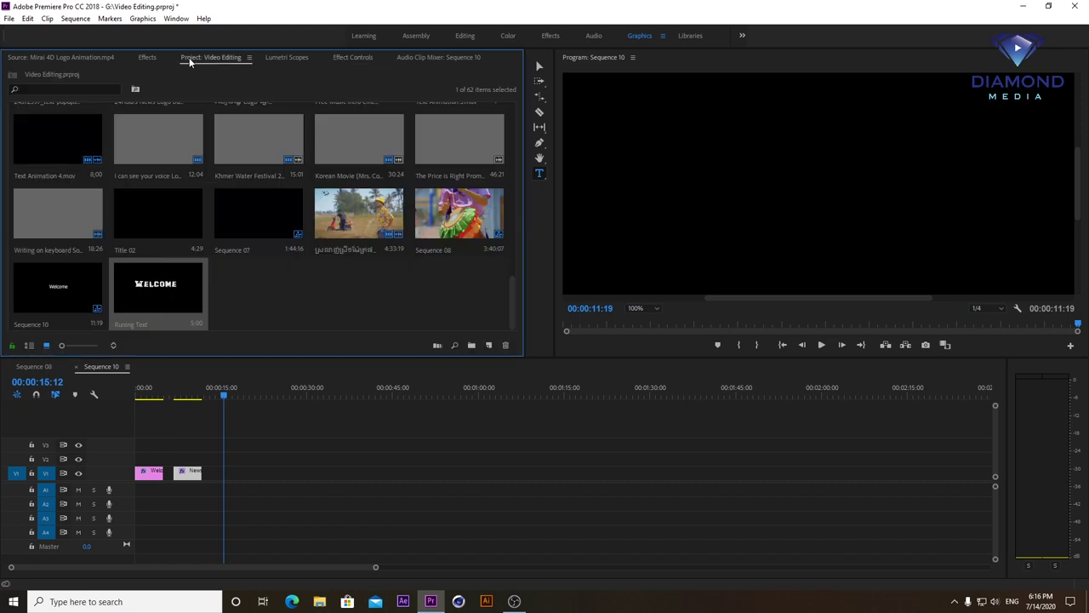
pyautogui.moveTo(157, 289); pyautogui.dragTo(246, 493)
pyautogui.moveTo(243, 482); pyautogui.dragTo(243, 481)
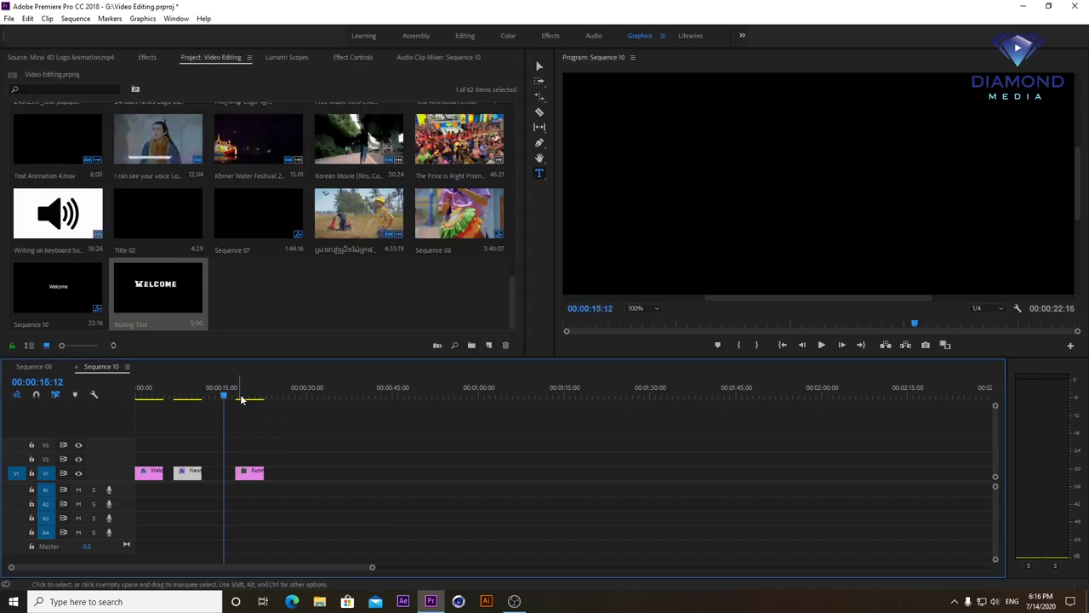
pyautogui.click(248, 394)
pyautogui.click(255, 475)
# Paste a copy of the Runing Text clip after it and open the copy for editing
pyautogui.hotkey('ctrl', 'c')
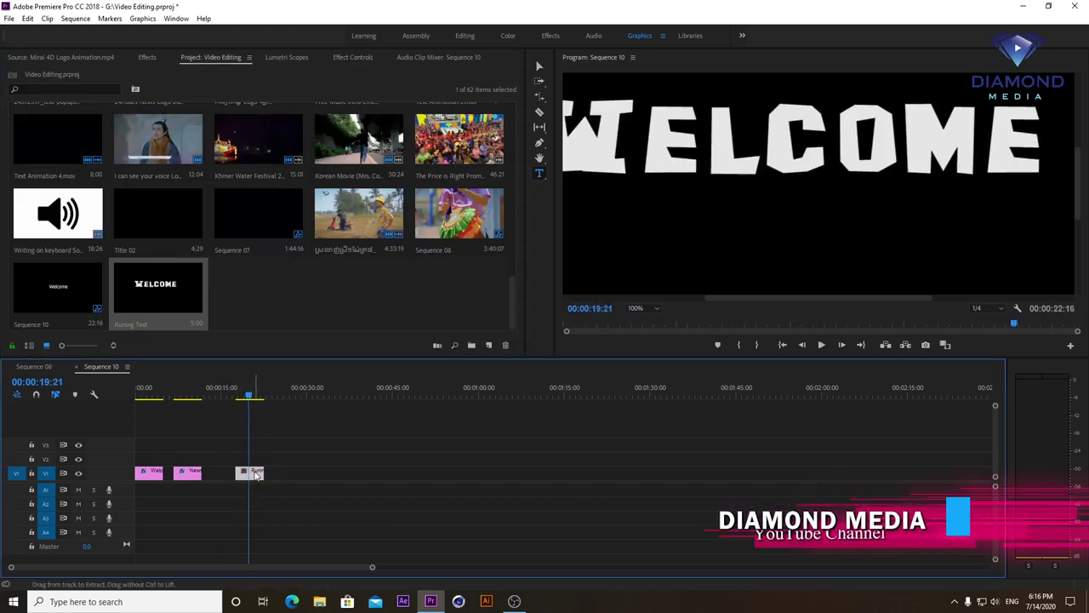
pyautogui.click(282, 393)
pyautogui.hotkey('ctrl', 'v')
pyautogui.click(289, 393)
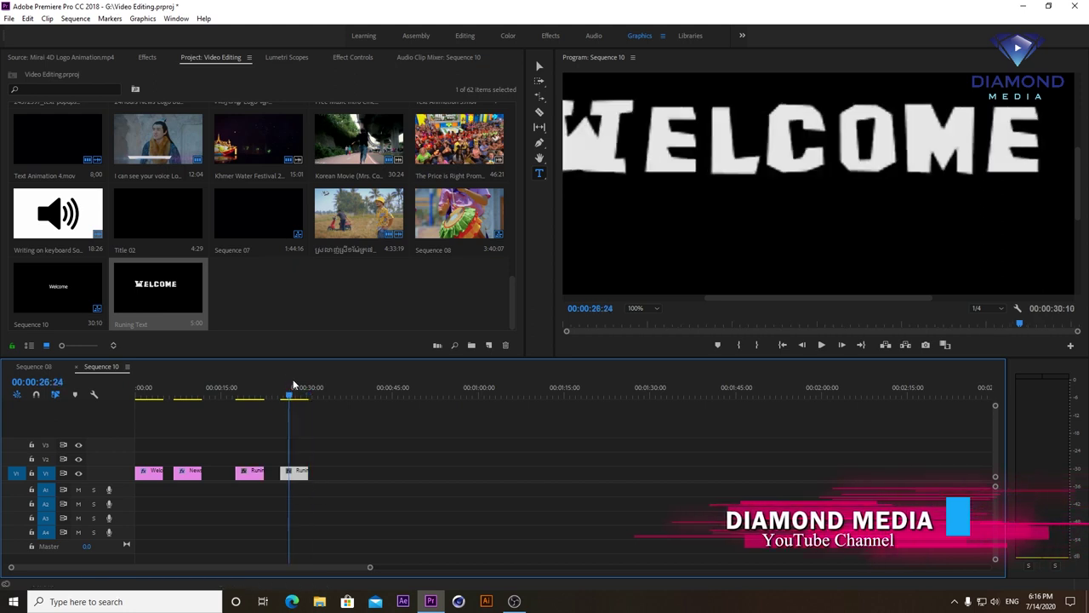
pyautogui.doubleClick(295, 474)
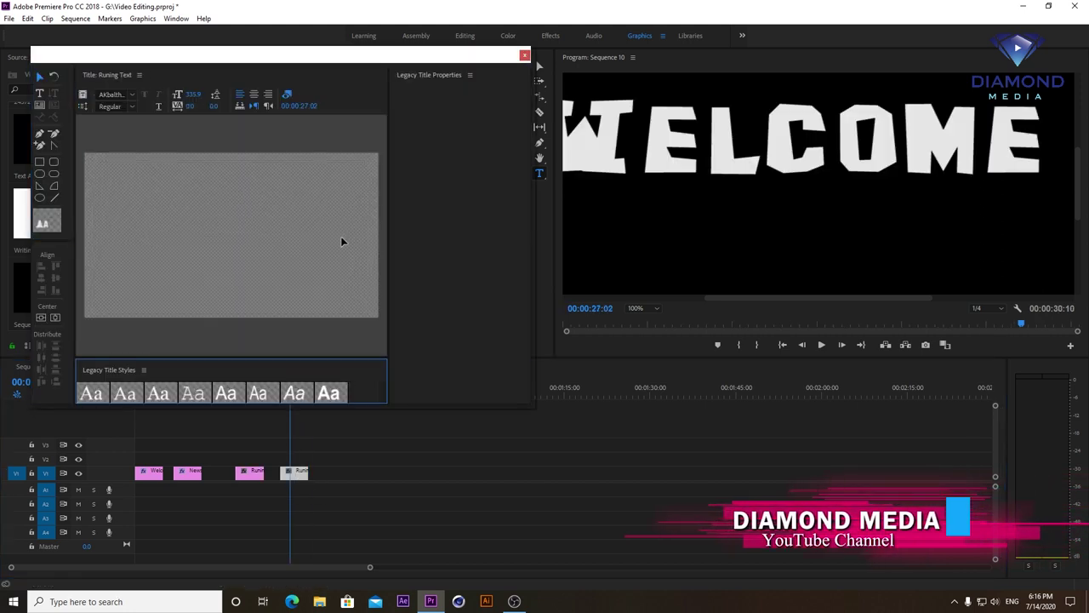
# Change the copy's WELCOME text to NEWS and close the title editor
pyautogui.click(654, 309)
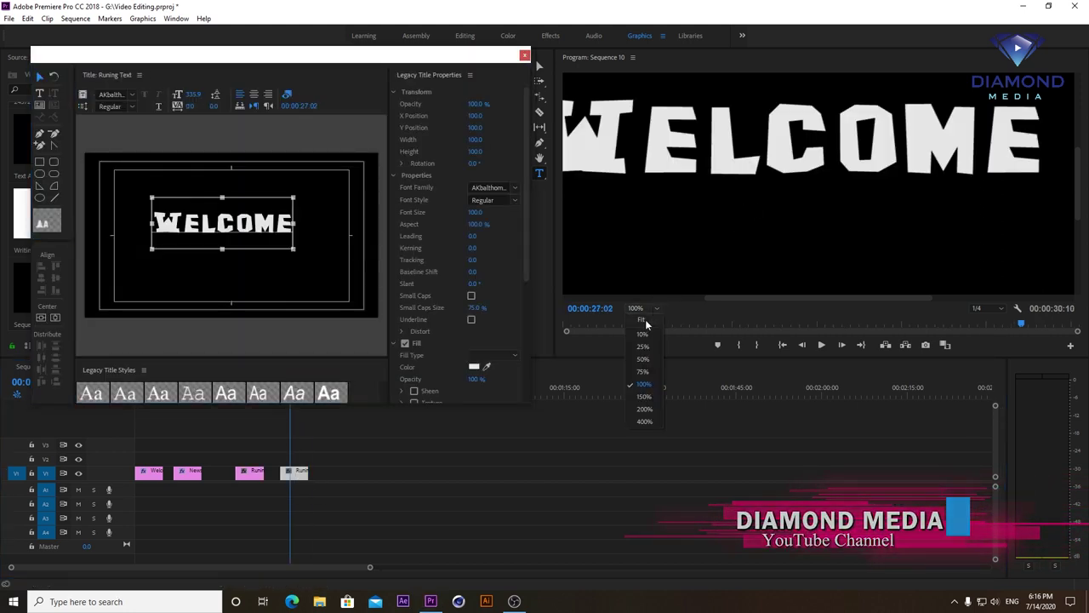
pyautogui.click(641, 319)
pyautogui.click(235, 223)
pyautogui.hotkey('ctrl', 'a')
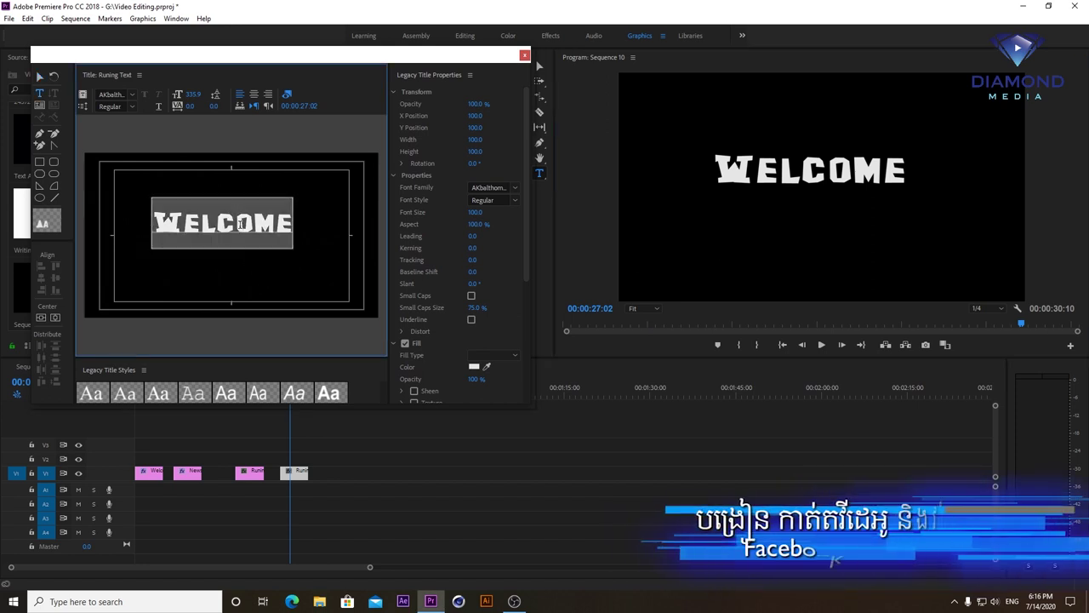
pyautogui.write('NEWS')
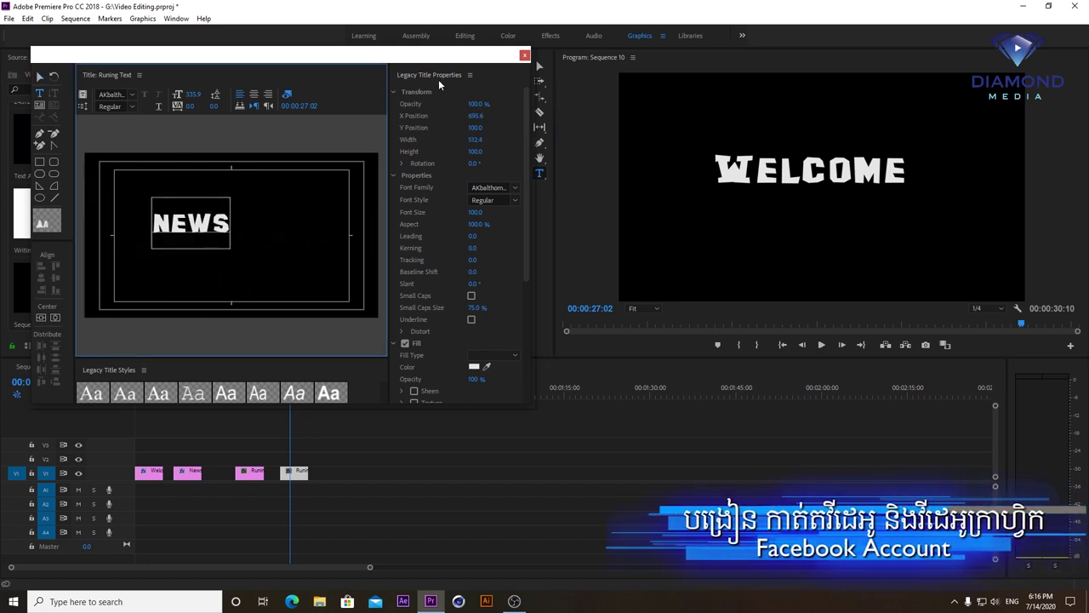
pyautogui.click(525, 55)
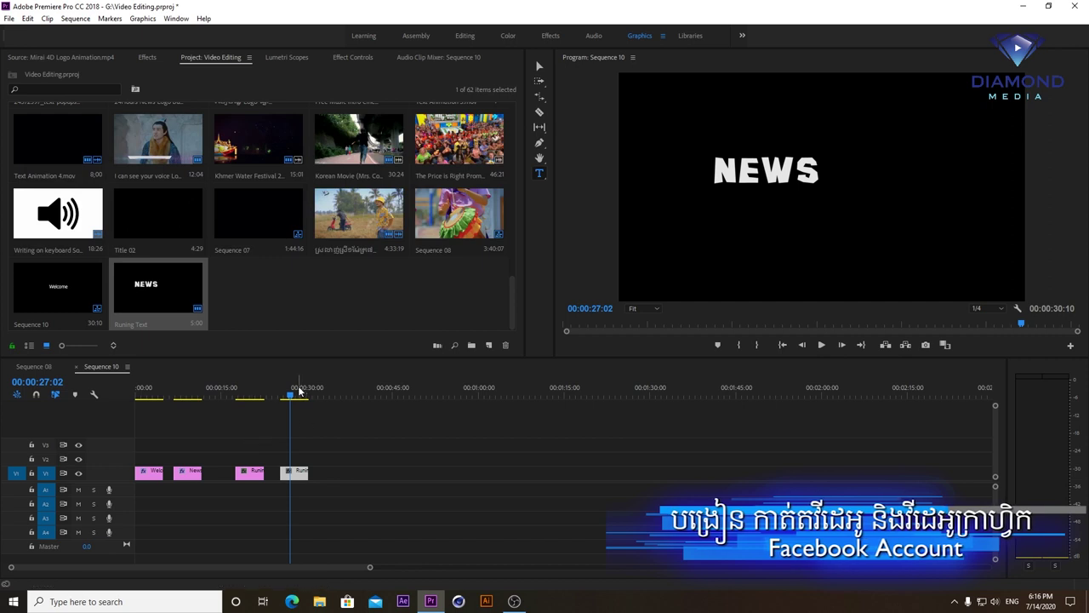
pyautogui.click(251, 395)
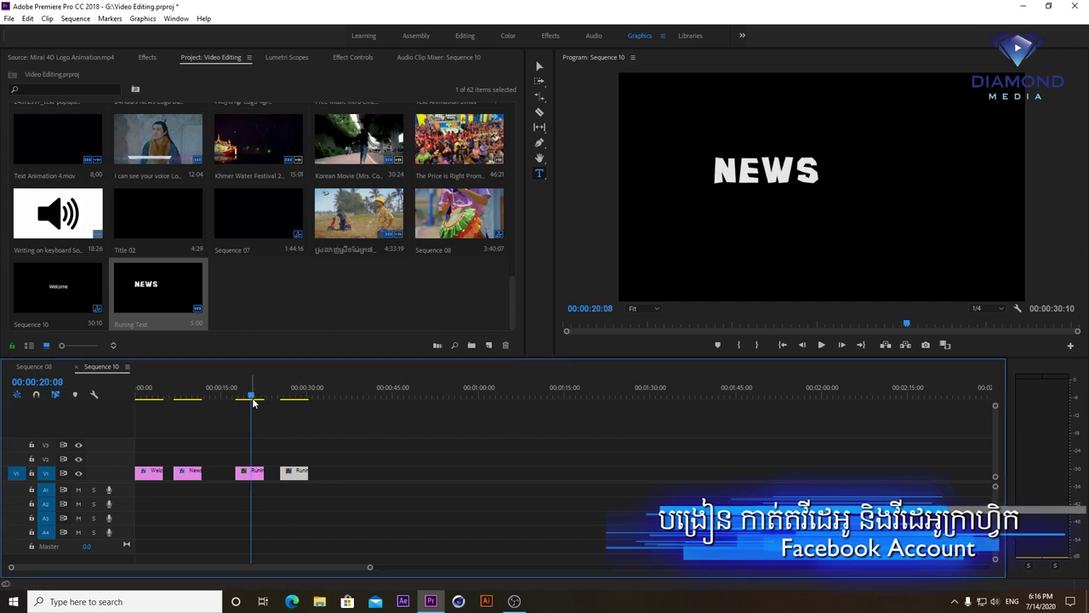
pyautogui.moveTo(253, 399); pyautogui.dragTo(143, 414)
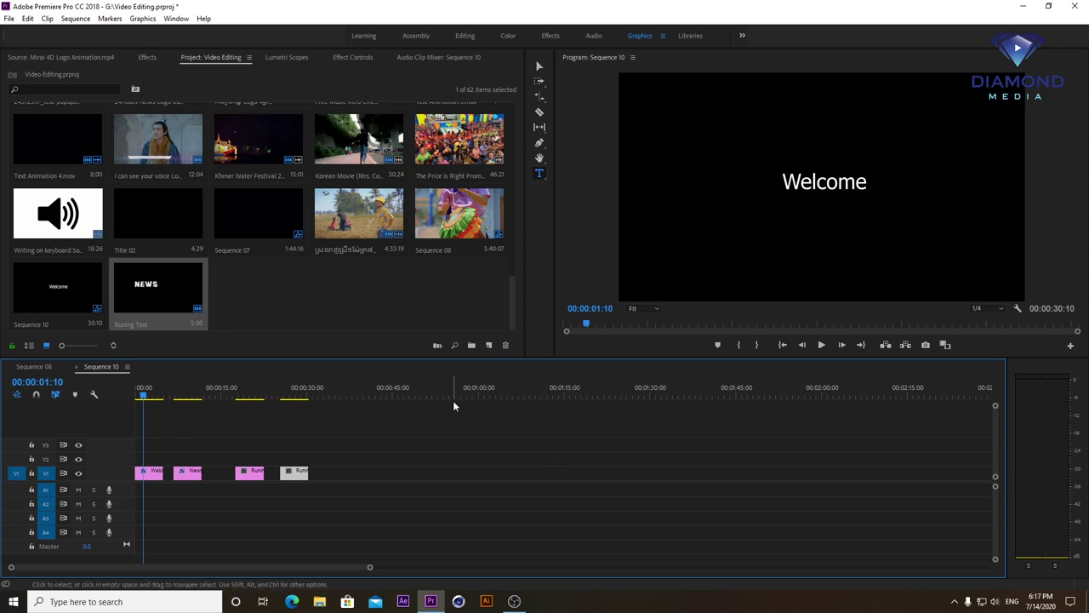
pyautogui.click(182, 398)
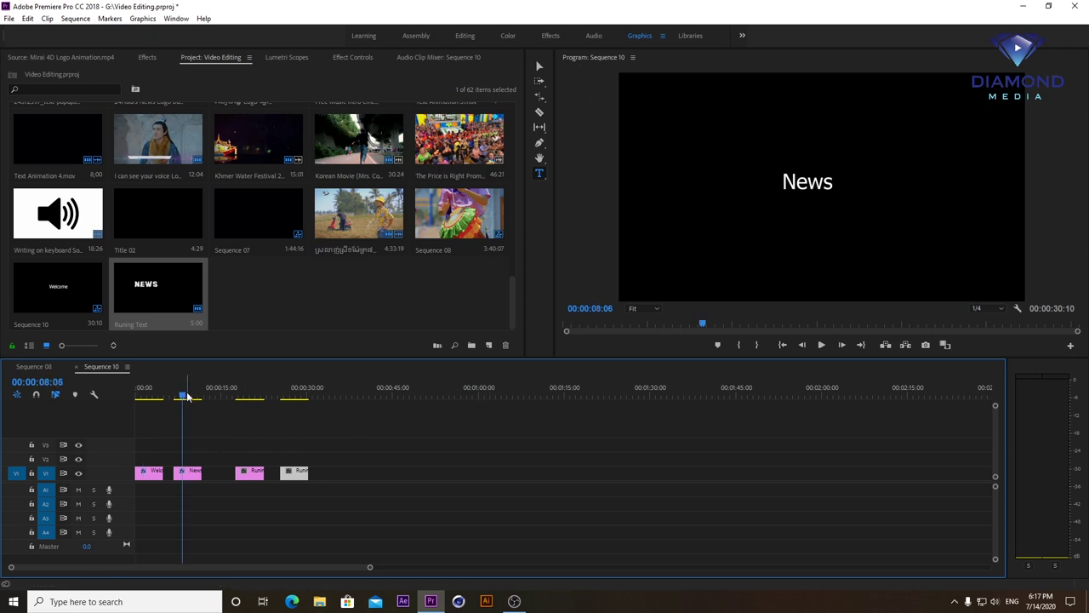
# Delete both Runing Text clips and the Welcome clip, ripple-deleting the leftover gap
pyautogui.moveTo(341, 455); pyautogui.dragTo(236, 484)
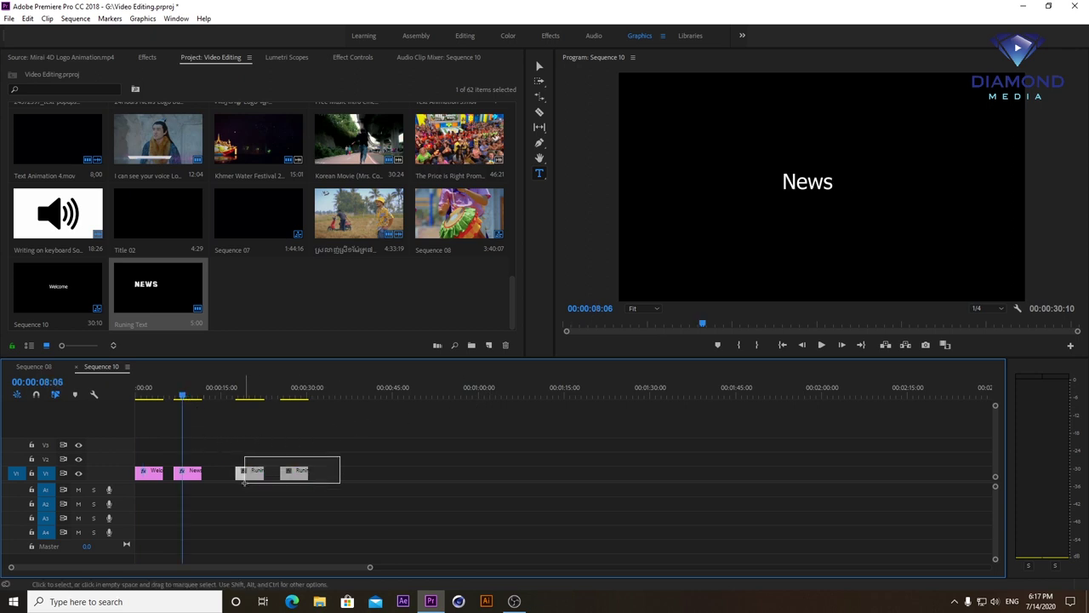
pyautogui.press('Delete')
pyautogui.click(146, 474)
pyautogui.press('Delete')
pyautogui.rightClick(152, 471)
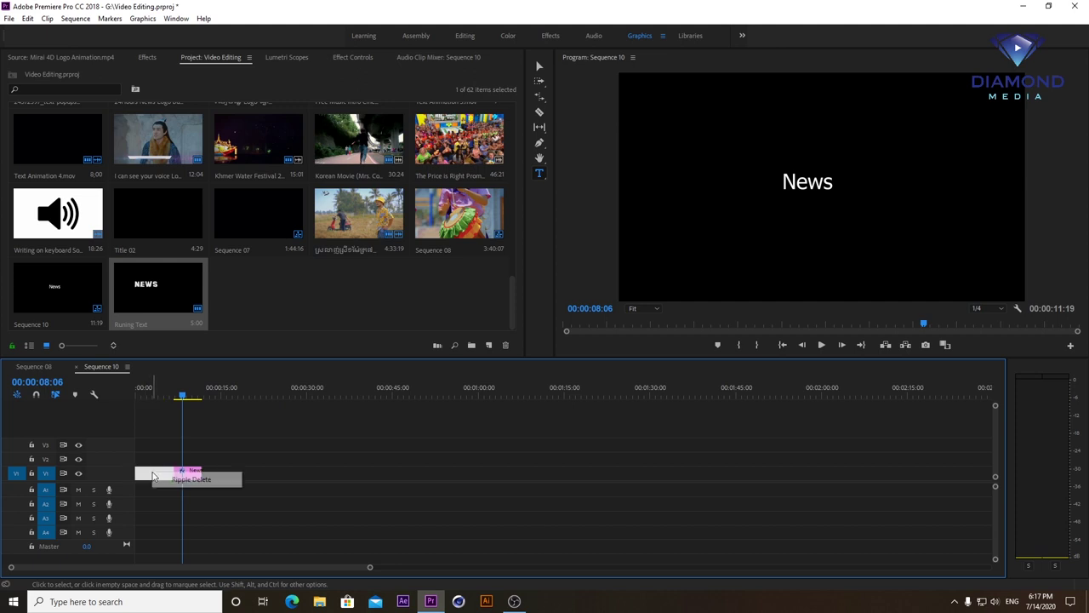
pyautogui.click(158, 477)
# Select the News clip and start editing its text in the Program Monitor
pyautogui.click(158, 474)
pyautogui.scroll(8, 158, 474)
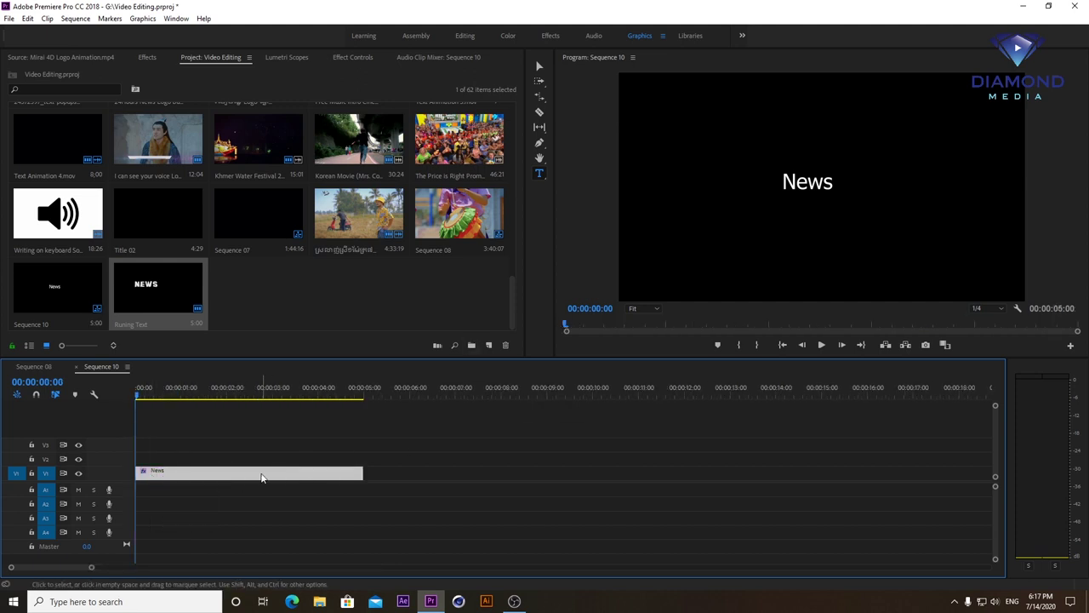
pyautogui.doubleClick(263, 474)
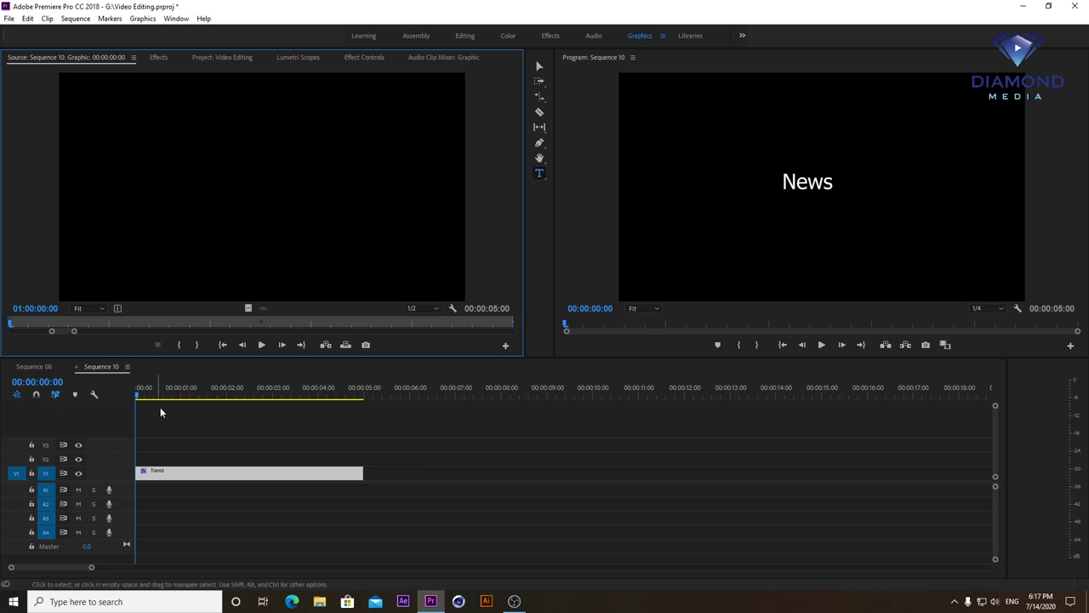
pyautogui.click(819, 187)
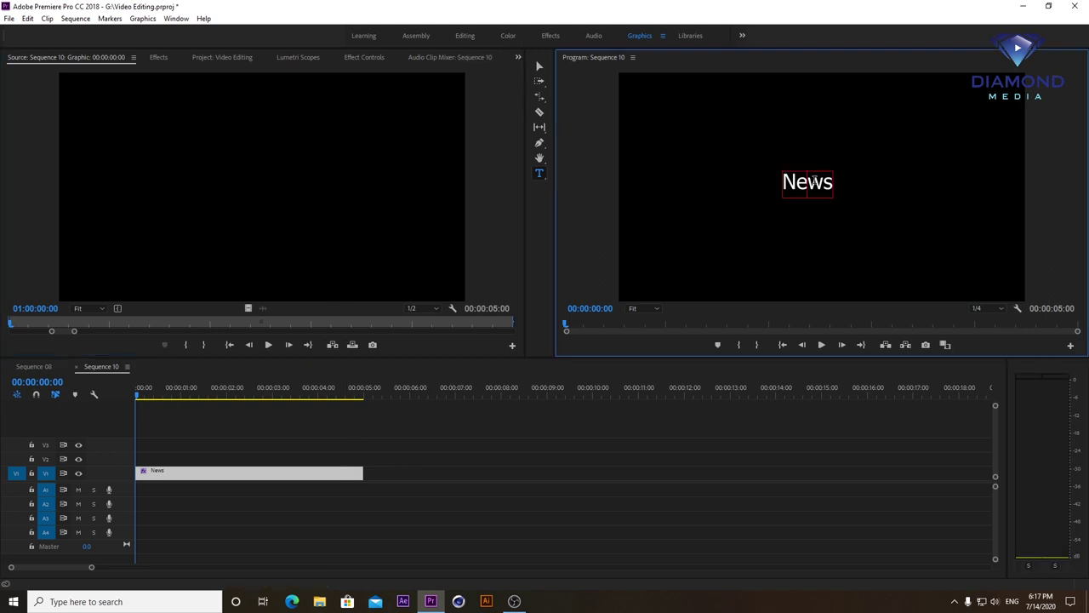
# Give the selected News text size 276 and the Tw Cen MT Condensed Extra Bold font
pyautogui.moveTo(760, 175); pyautogui.dragTo(834, 184)
pyautogui.click(371, 58)
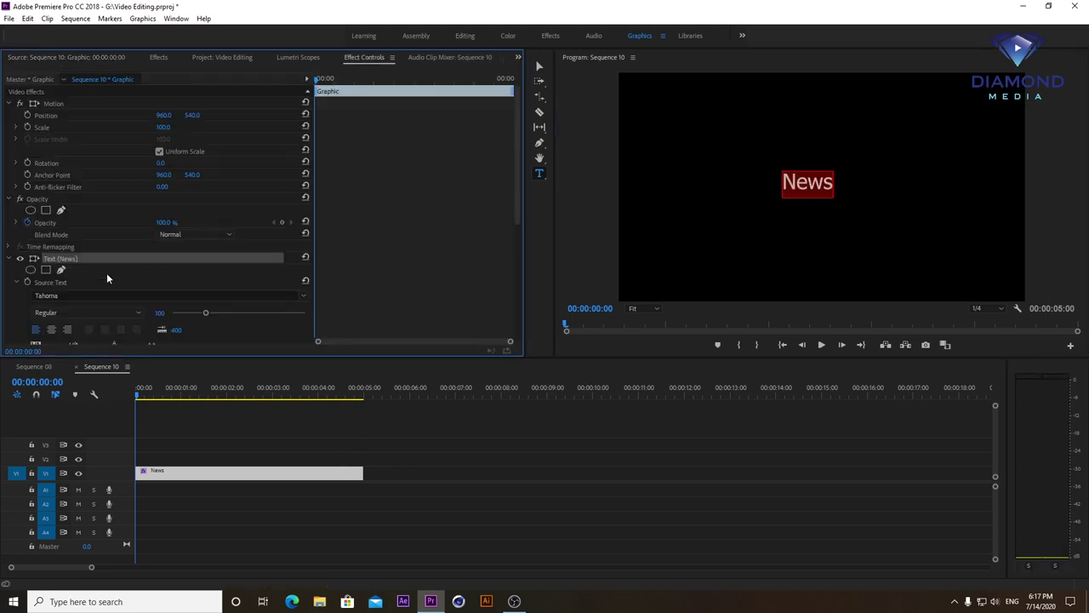
pyautogui.scroll(-1, 241, 269)
pyautogui.moveTo(206, 290); pyautogui.dragTo(261, 301)
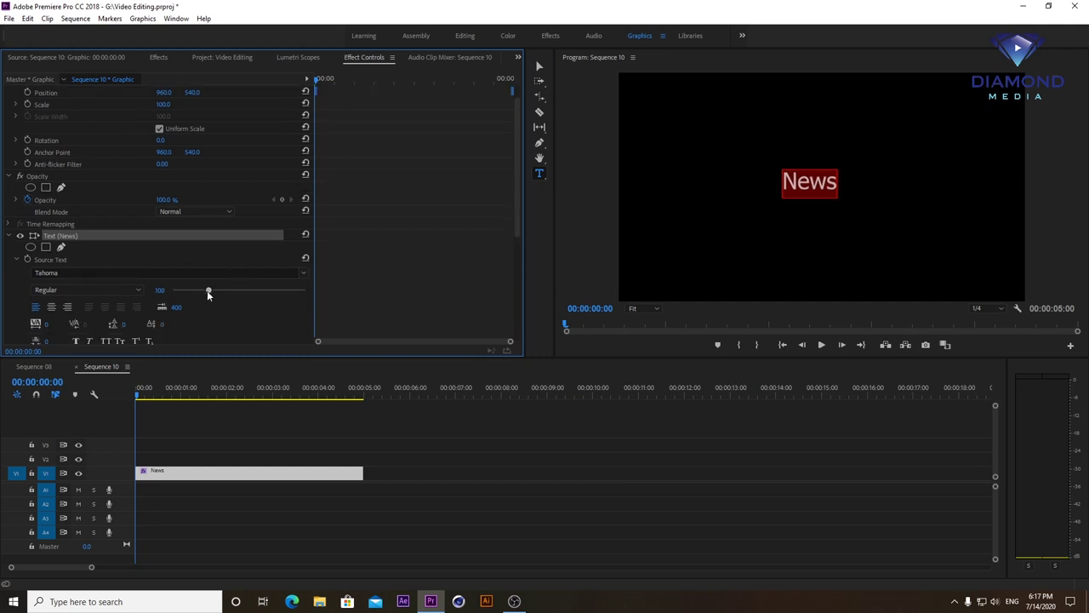
pyautogui.click(304, 272)
pyautogui.scroll(-5, 204, 387)
pyautogui.scroll(3, 188, 349)
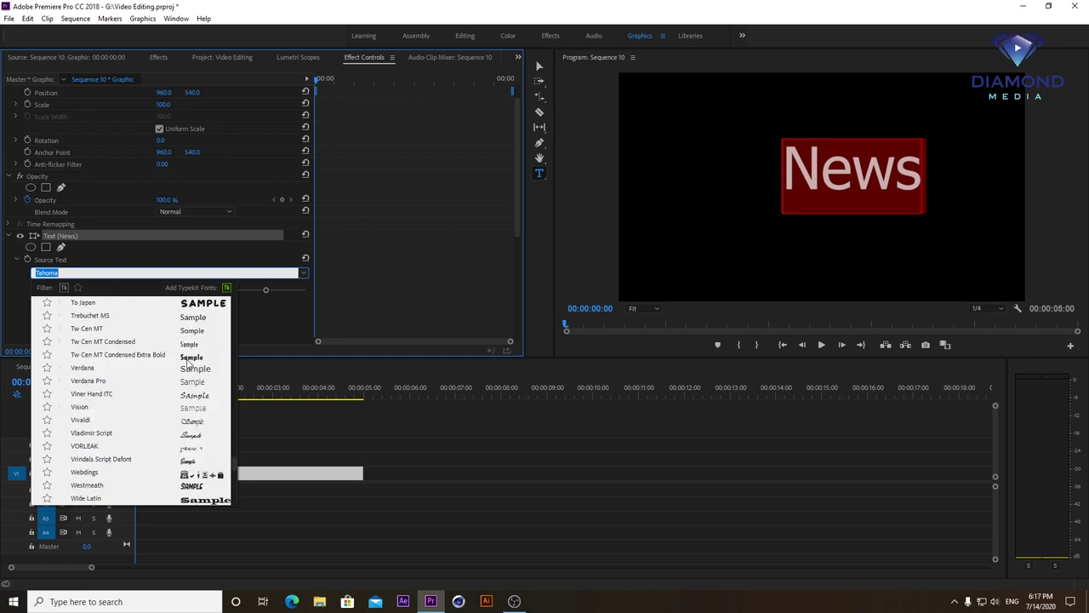
pyautogui.click(188, 356)
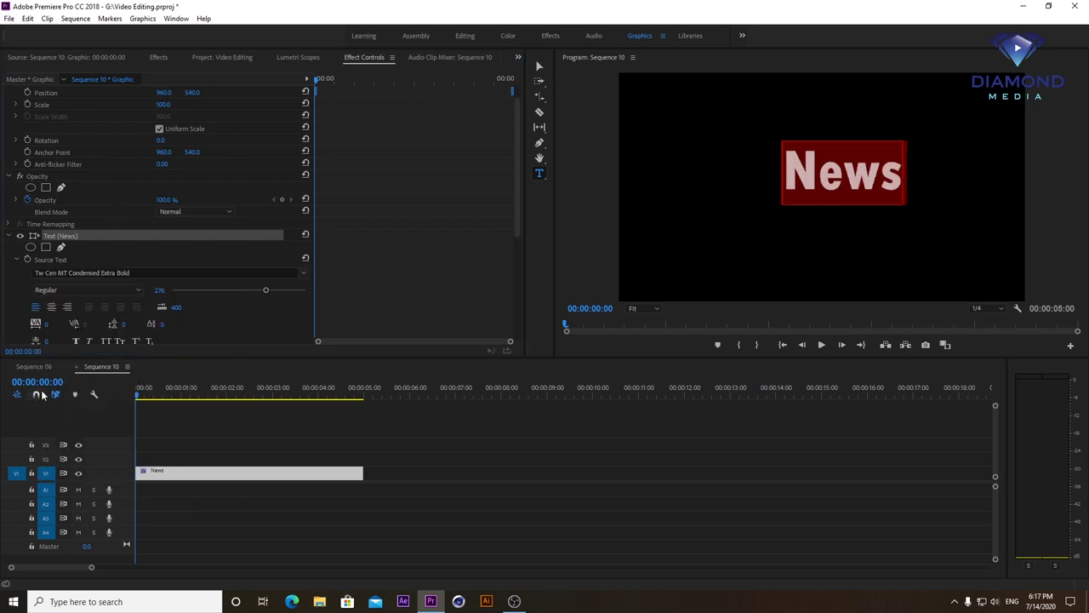
pyautogui.click(538, 64)
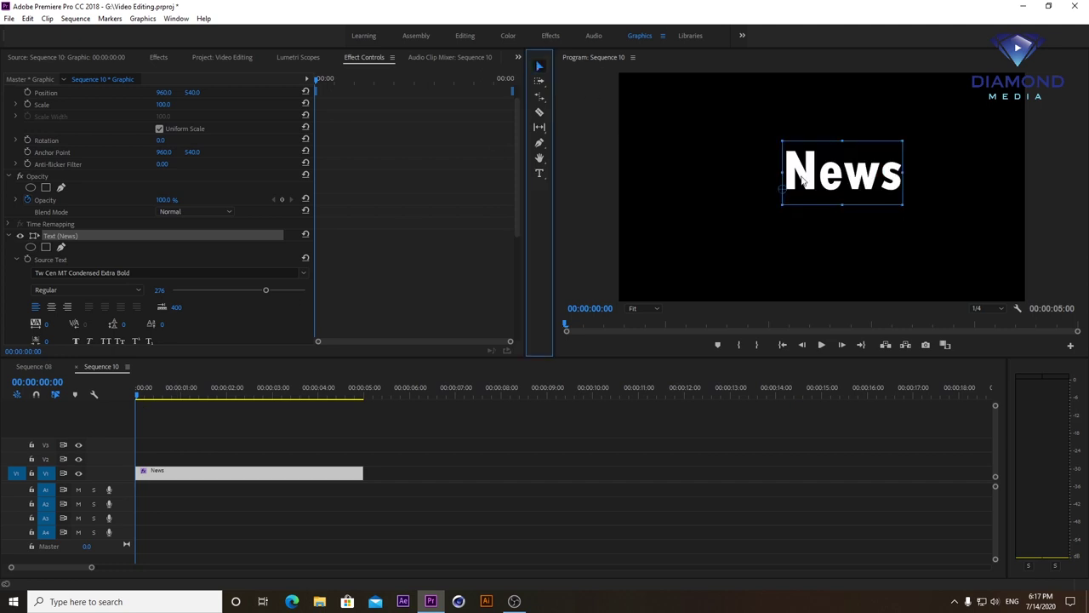
# Move and scale the News text box in the Program Monitor until it fills the frame
pyautogui.moveTo(869, 178); pyautogui.dragTo(805, 206)
pyautogui.moveTo(842, 167)
pyautogui.mouseDown()
pyautogui.moveTo(1003, 155)
pyautogui.moveTo(837, 202)
pyautogui.mouseUp()
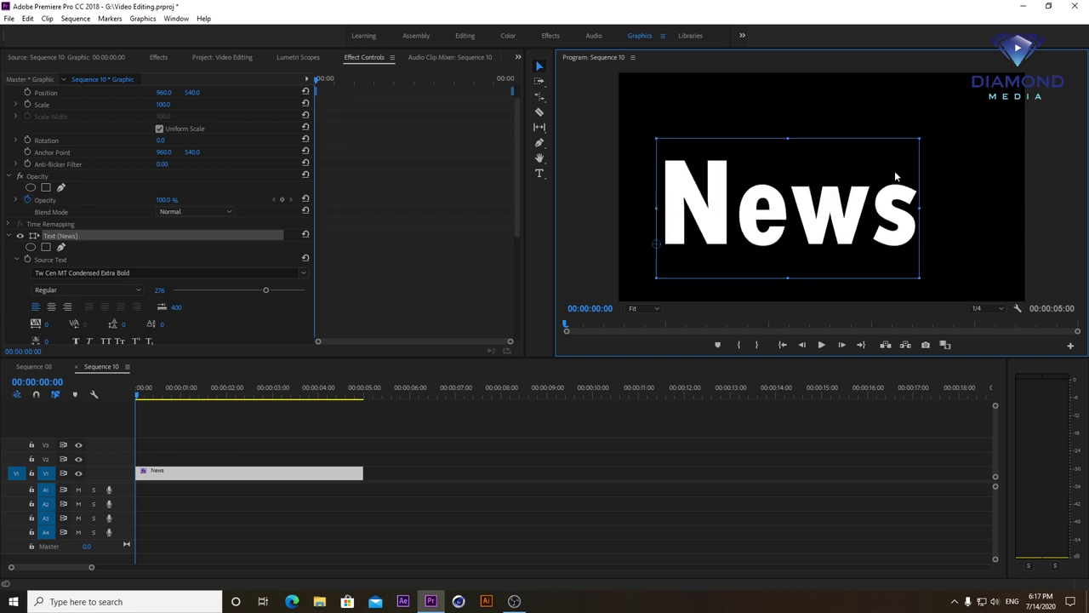
pyautogui.moveTo(921, 137); pyautogui.dragTo(1027, 88)
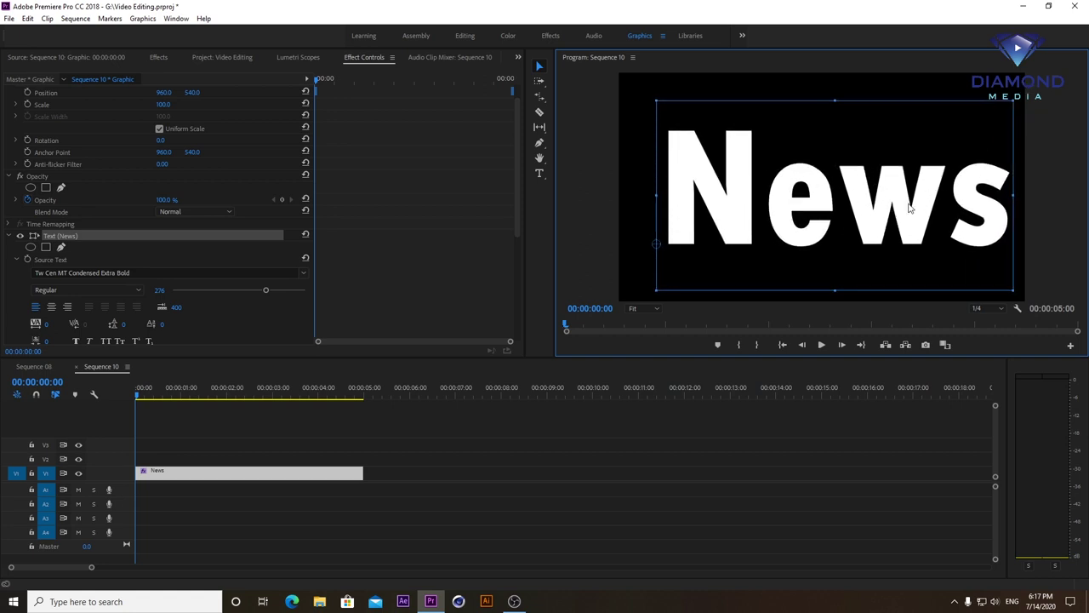
pyautogui.moveTo(921, 203); pyautogui.dragTo(892, 193)
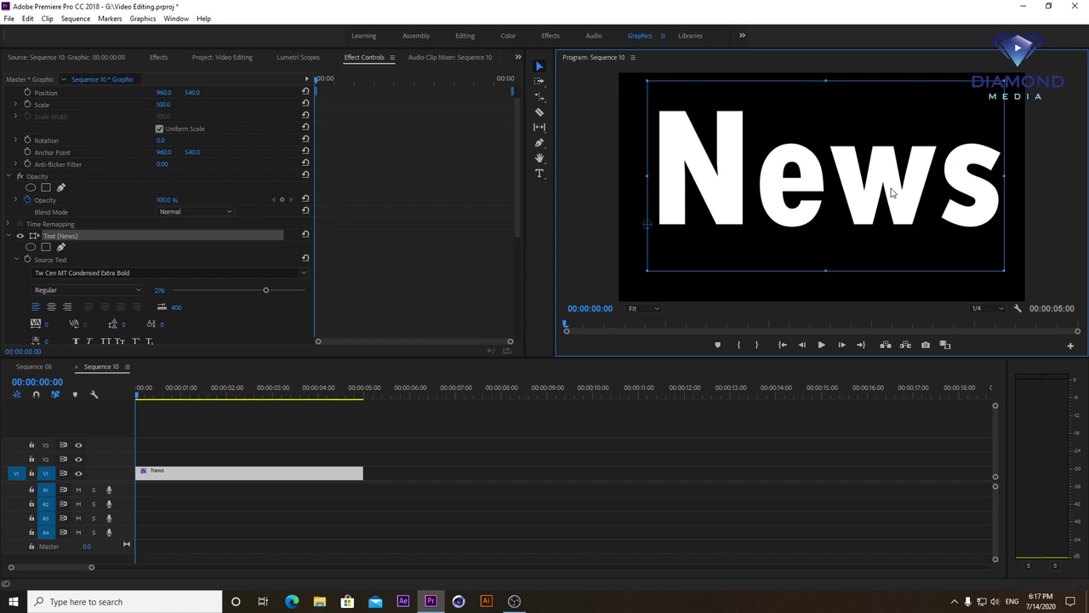
pyautogui.click(216, 56)
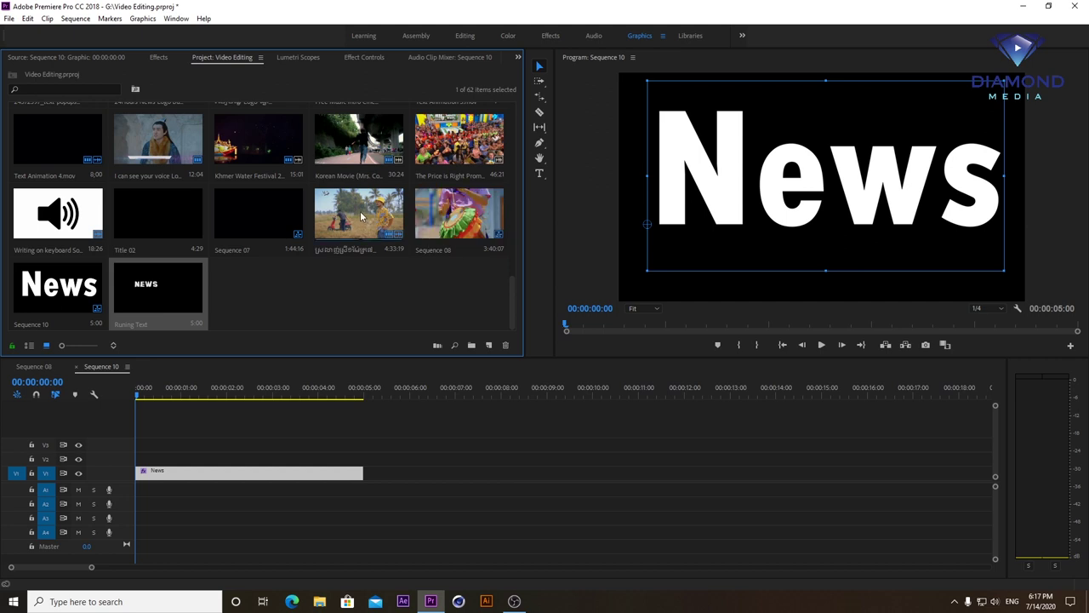
# Add the Khmer music video on V1 beneath the News title, moved up to V2
pyautogui.moveTo(359, 213); pyautogui.dragTo(417, 429)
pyautogui.moveTo(332, 479); pyautogui.dragTo(333, 464)
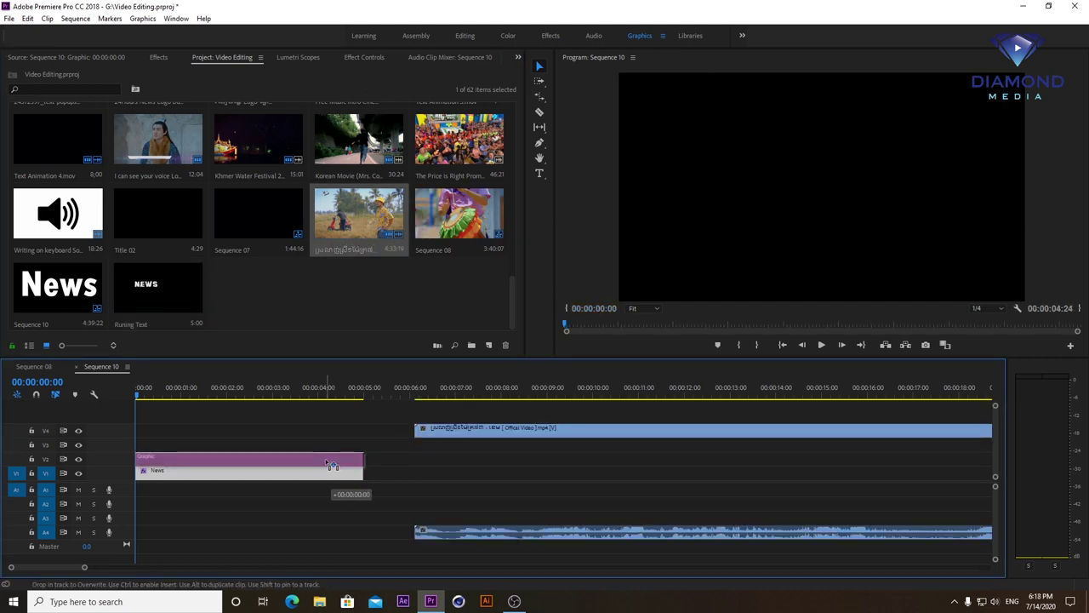
pyautogui.moveTo(437, 432)
pyautogui.mouseDown()
pyautogui.moveTo(441, 492)
pyautogui.moveTo(181, 490)
pyautogui.mouseUp()
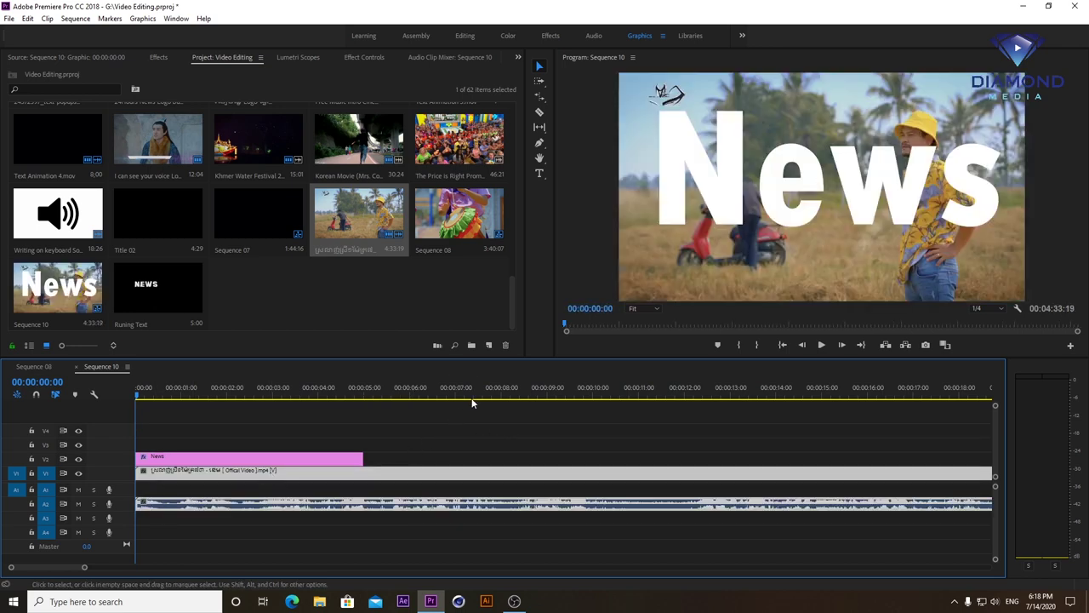
# Scrub through the festival footage to around two minutes to find the cut point
pyautogui.moveTo(528, 393); pyautogui.dragTo(728, 428)
pyautogui.press('-')
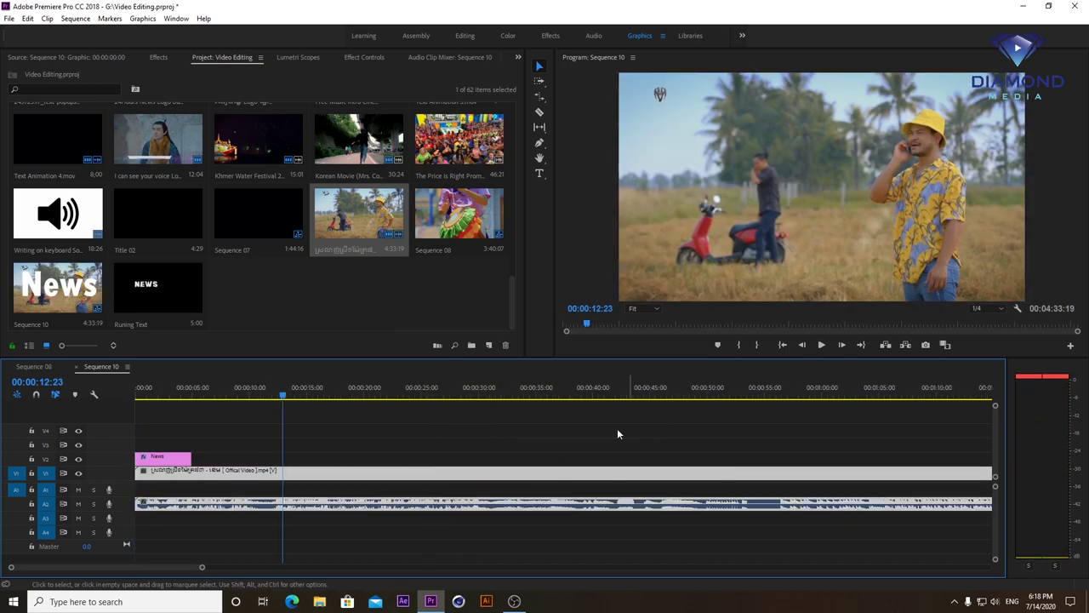
pyautogui.press('-')
pyautogui.moveTo(793, 394)
pyautogui.mouseDown()
pyautogui.moveTo(810, 414)
pyautogui.moveTo(930, 423)
pyautogui.mouseUp()
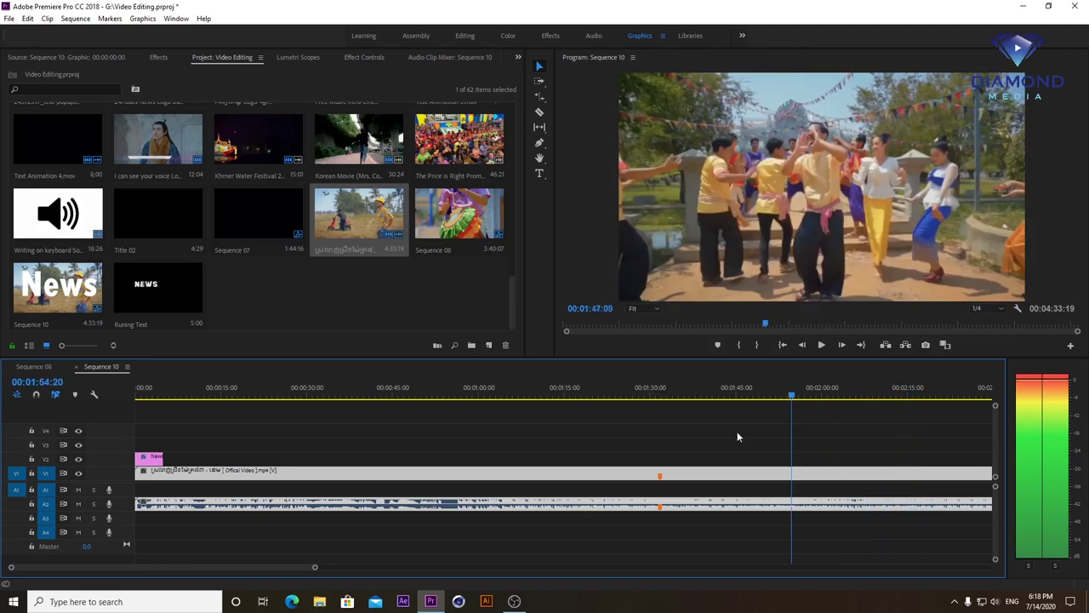
pyautogui.moveTo(931, 423)
pyautogui.mouseDown()
pyautogui.moveTo(787, 432)
pyautogui.moveTo(822, 425)
pyautogui.mouseUp()
# Cut the festival clip at the playhead, delete the first part and ripple-delete the gap
pyautogui.press('c')
pyautogui.click(798, 478)
pyautogui.press('v')
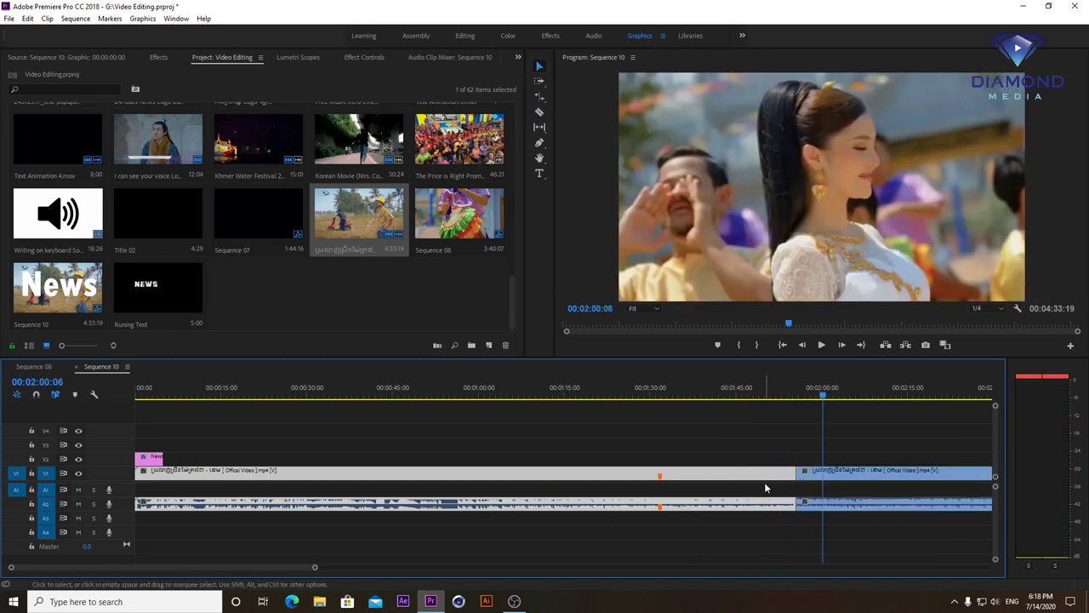
pyautogui.press('Delete')
pyautogui.rightClick(723, 478)
pyautogui.click(757, 479)
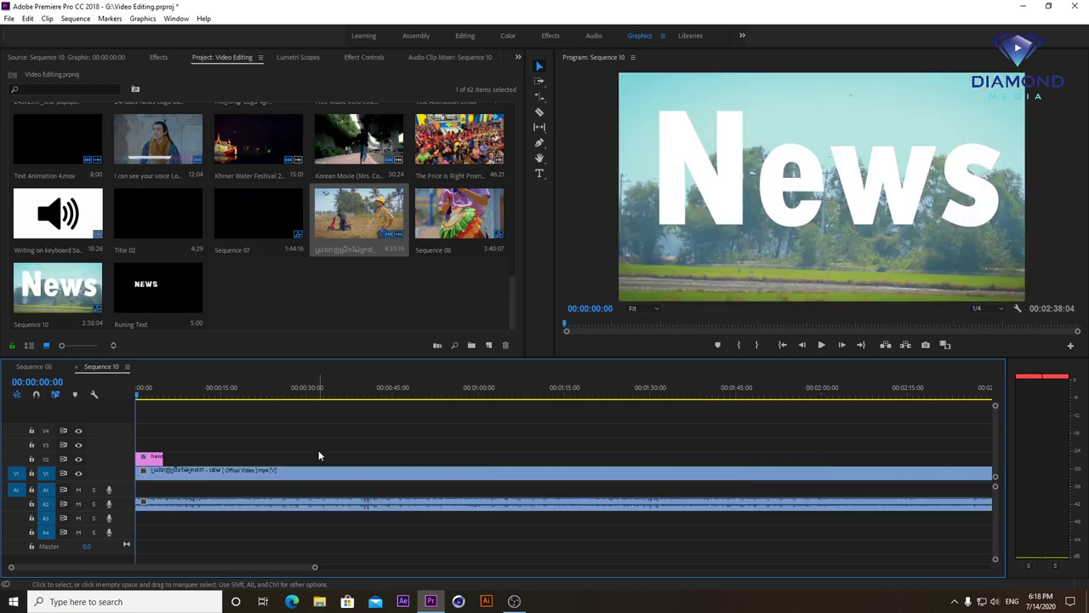
# Cut the video where the News title ends, delete the remainder and play it back
pyautogui.press('=')
pyautogui.press('=')
pyautogui.press('c')
pyautogui.click(250, 473)
pyautogui.press('v')
pyautogui.click(294, 483)
pyautogui.press('Delete')
pyautogui.press('space')
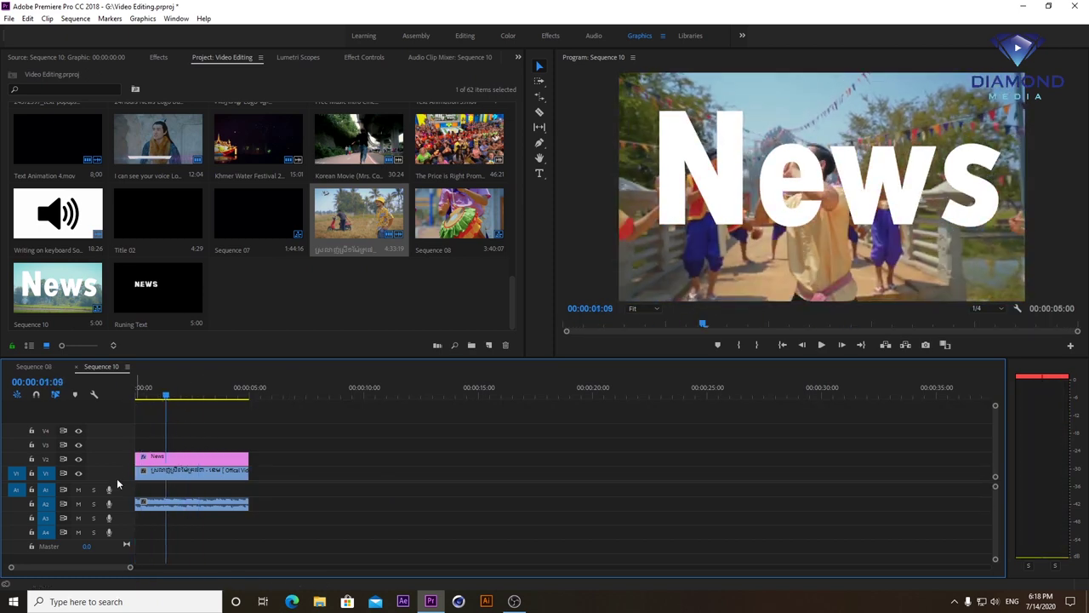
# Drag Track Matte Key from Video Effects > Keying onto the festival clip on V1
pyautogui.scroll(-1, 115, 471)
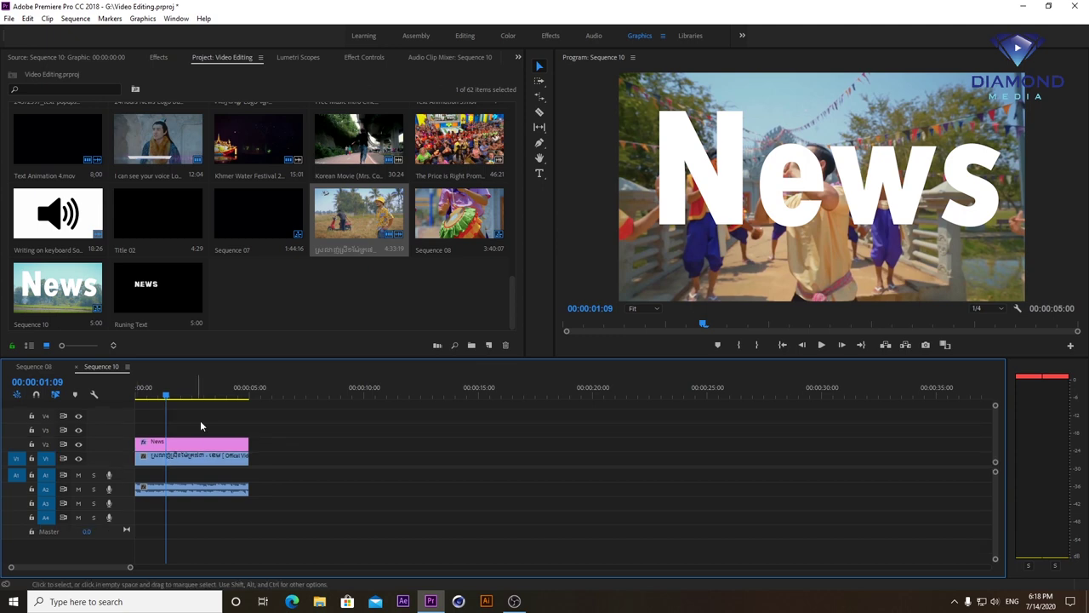
pyautogui.click(176, 391)
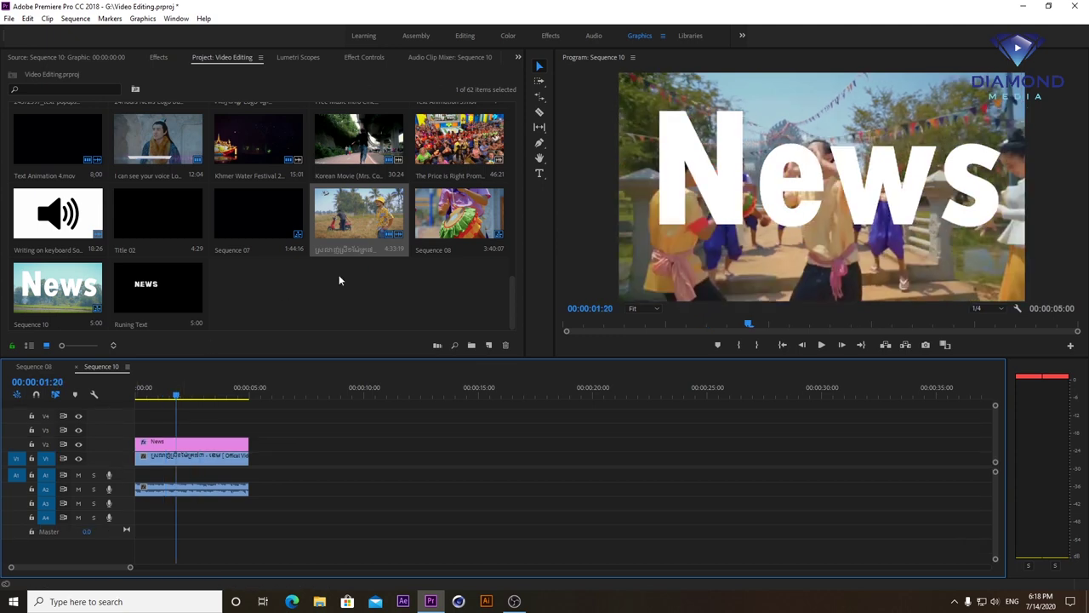
pyautogui.click(158, 57)
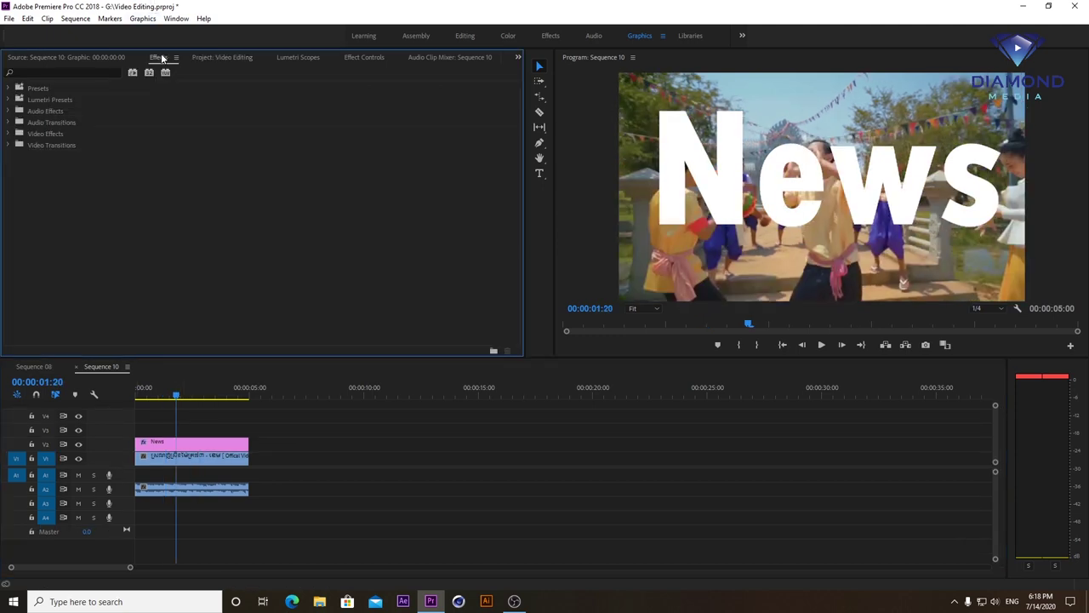
pyautogui.click(7, 134)
pyautogui.scroll(-2, 96, 192)
pyautogui.scroll(-1, 96, 192)
pyautogui.scroll(-2, 96, 196)
pyautogui.scroll(-1, 96, 196)
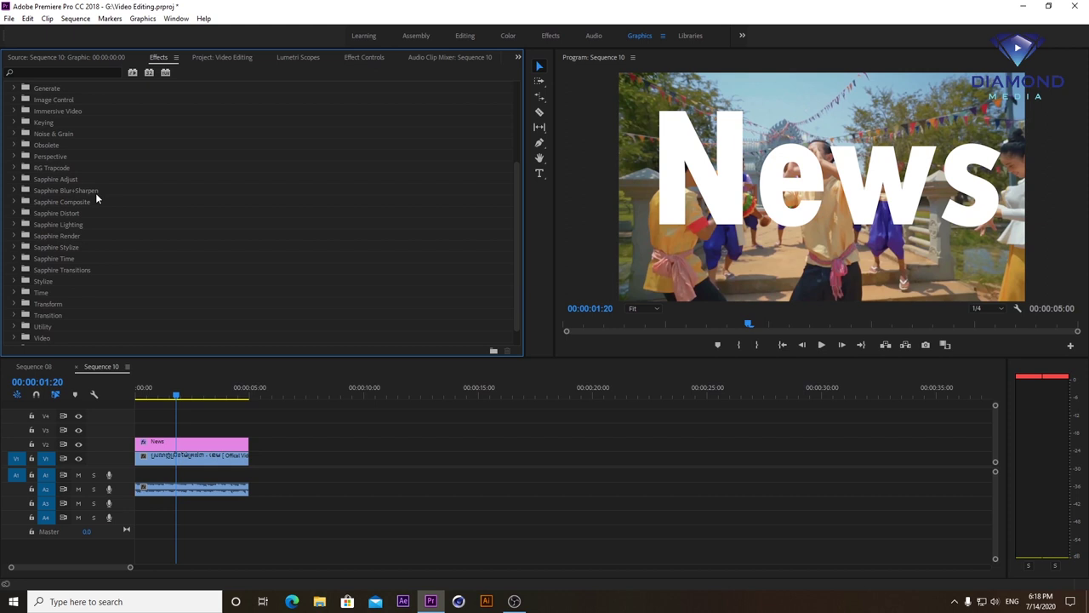
pyautogui.scroll(1, 96, 192)
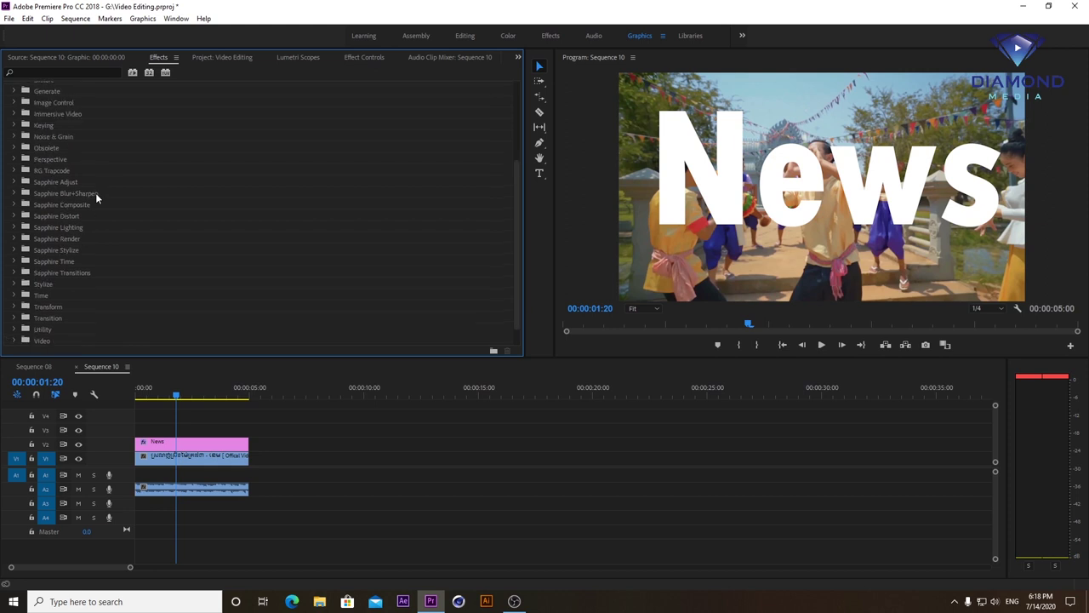
pyautogui.click(14, 136)
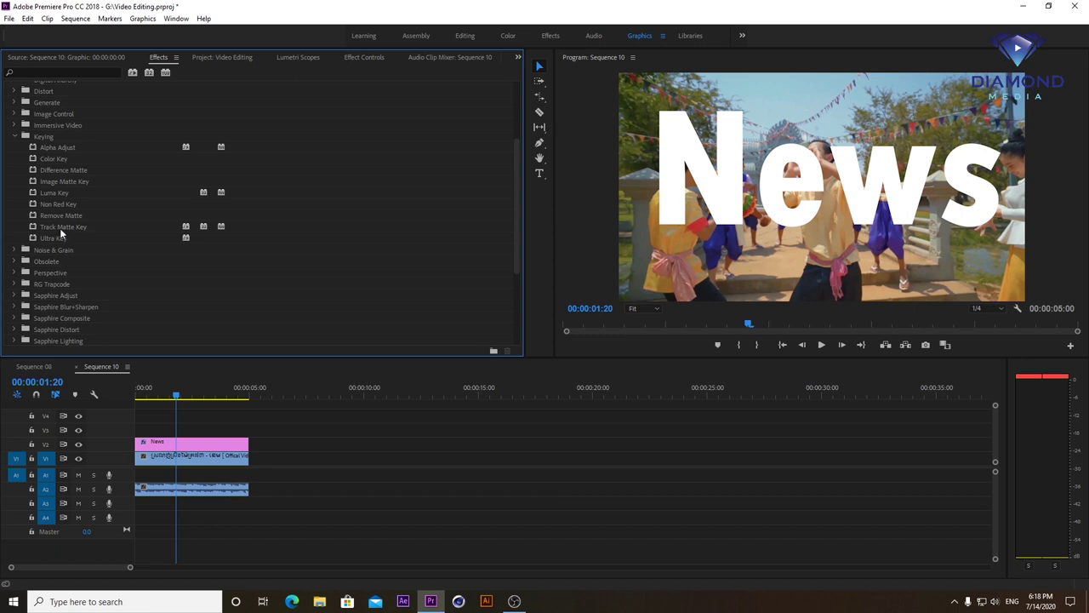
pyautogui.moveTo(60, 228); pyautogui.dragTo(215, 458)
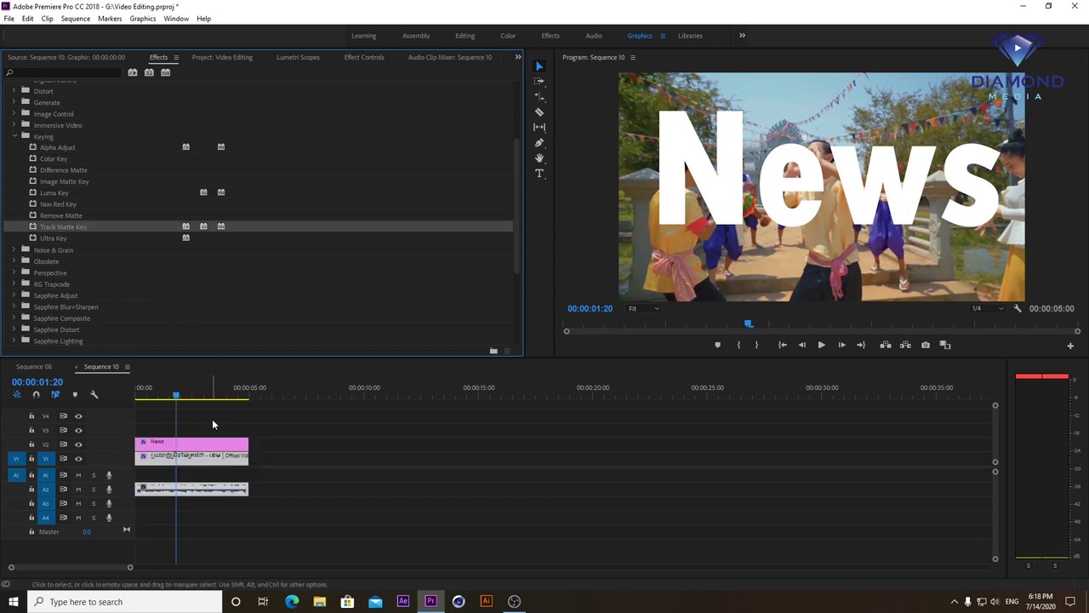
pyautogui.click(361, 58)
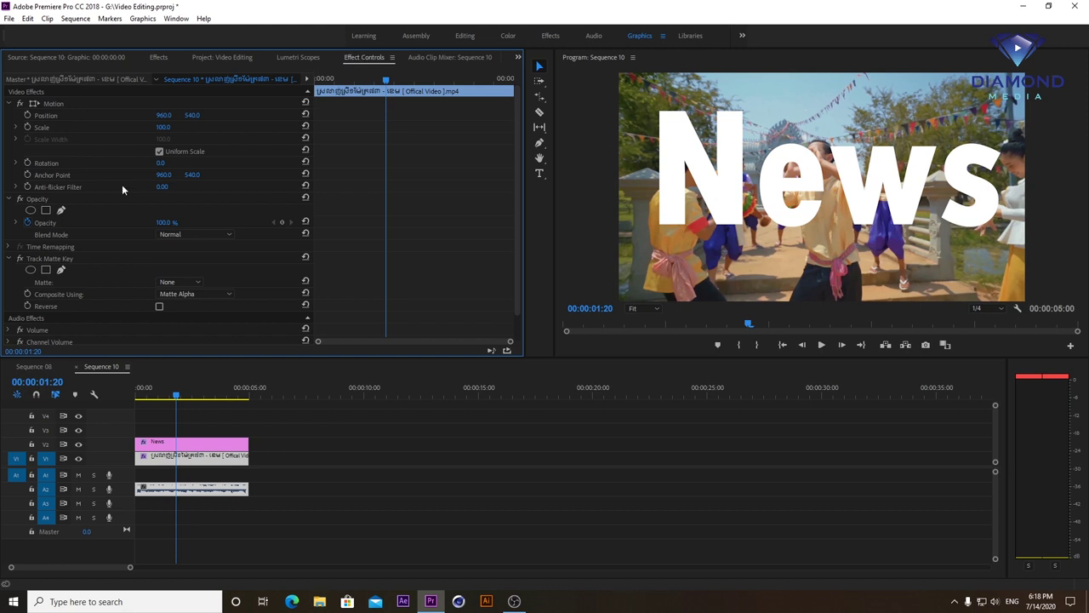
# Set the Track Matte Key's Matte to Video 2 in Effect Controls
pyautogui.scroll(-1, 109, 191)
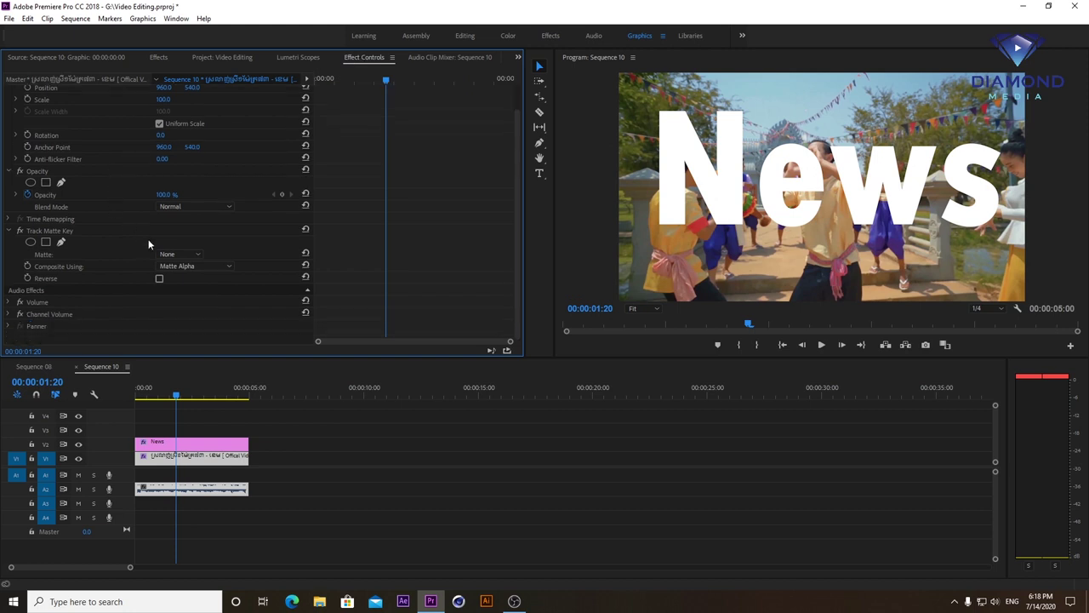
pyautogui.click(53, 231)
pyautogui.click(194, 254)
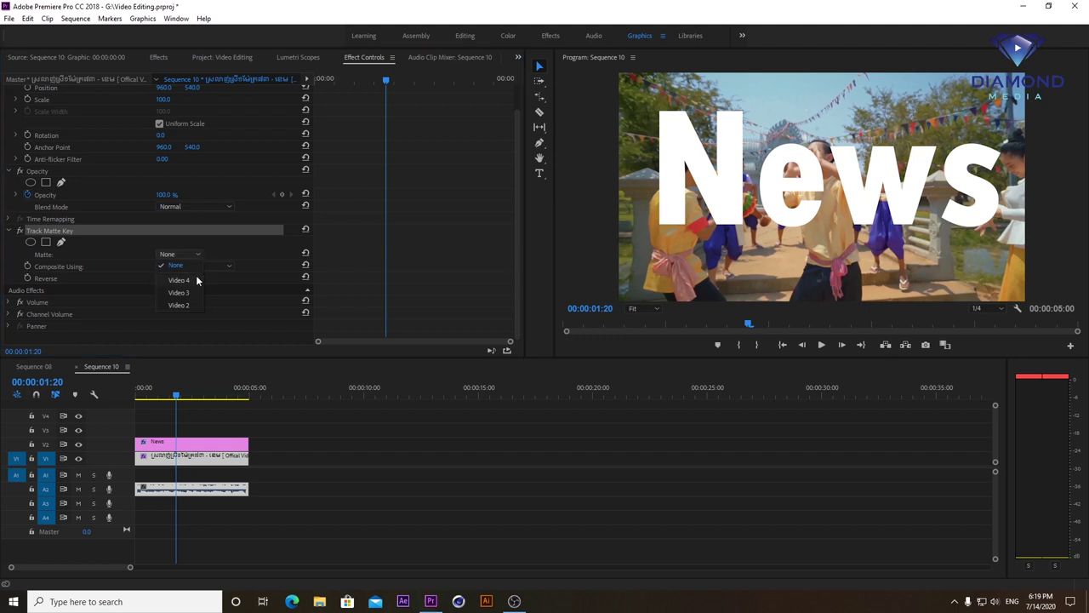
pyautogui.click(183, 280)
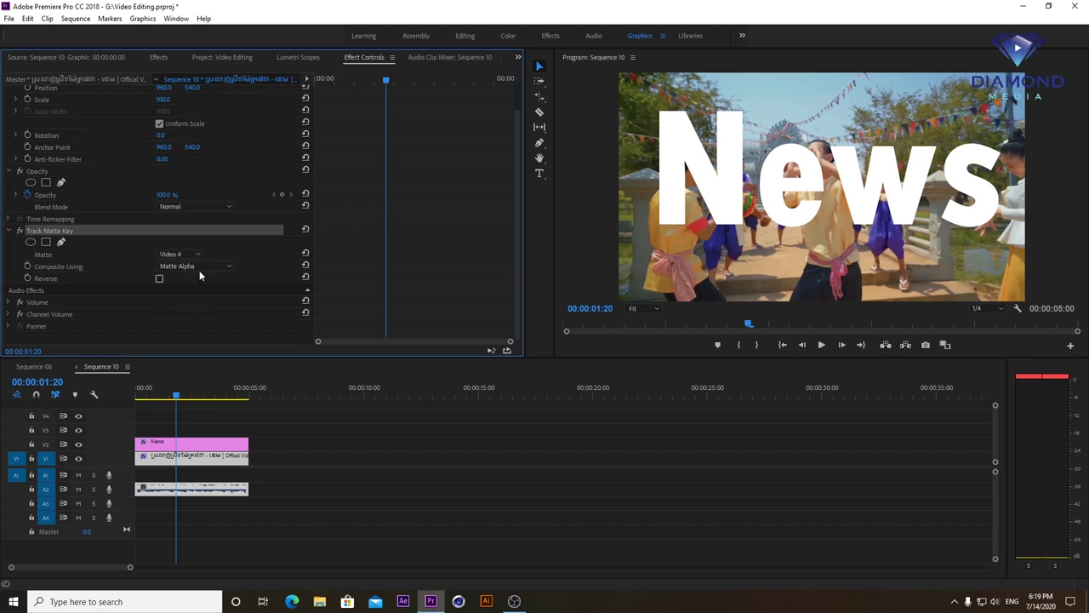
pyautogui.click(199, 249)
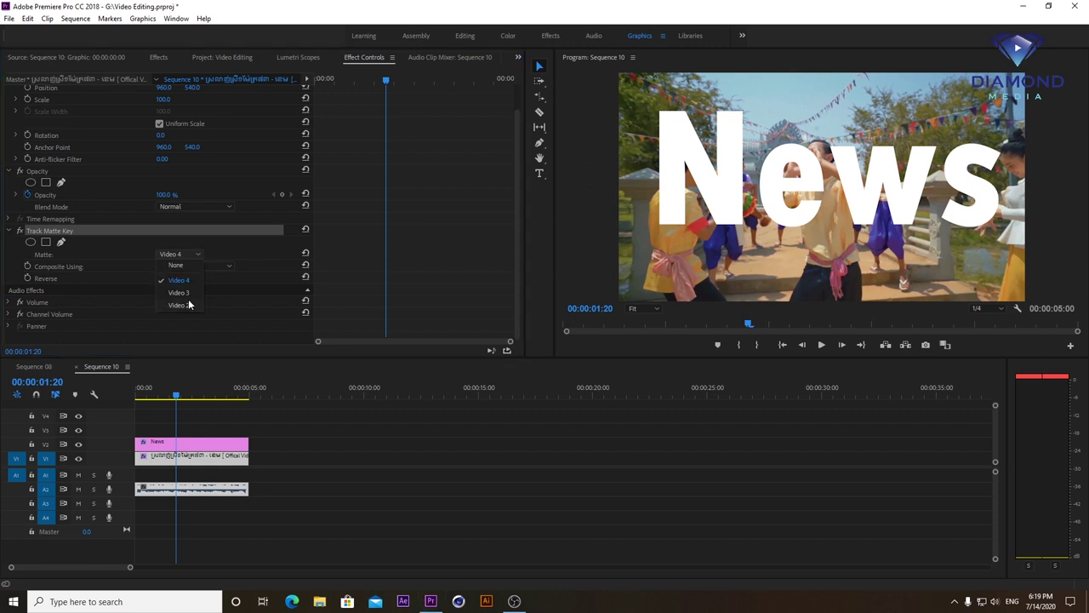
pyautogui.click(184, 304)
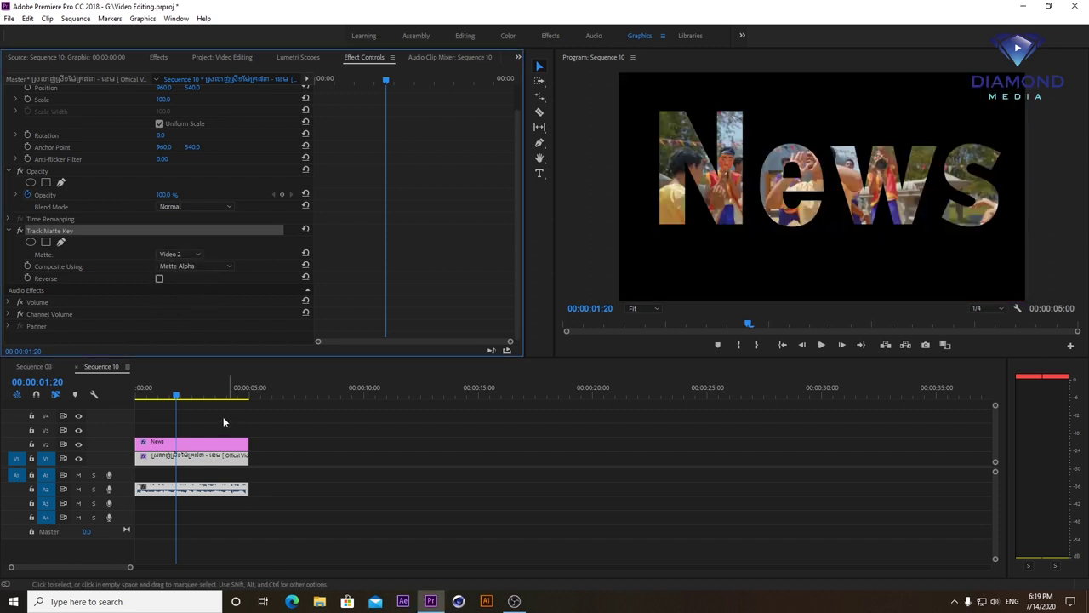
# Scrub through the sequence to preview the footage inside the News letters
pyautogui.click(147, 395)
pyautogui.moveTo(148, 395); pyautogui.dragTo(180, 399)
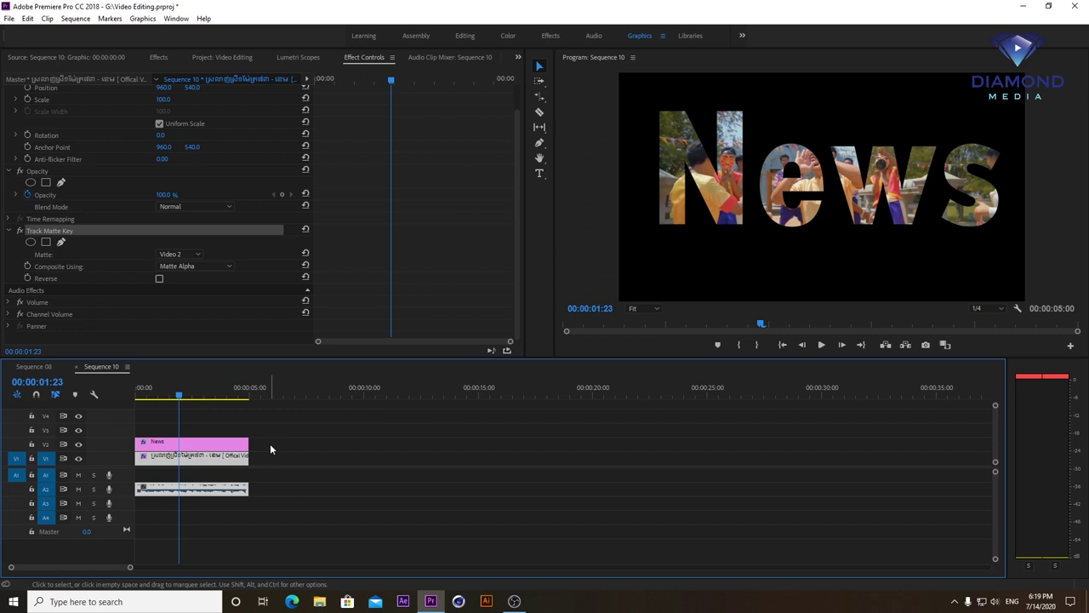
pyautogui.moveTo(275, 440); pyautogui.dragTo(223, 464)
# Nest the News title and festival clip under the default name, then scrub to preview
pyautogui.rightClick(226, 459)
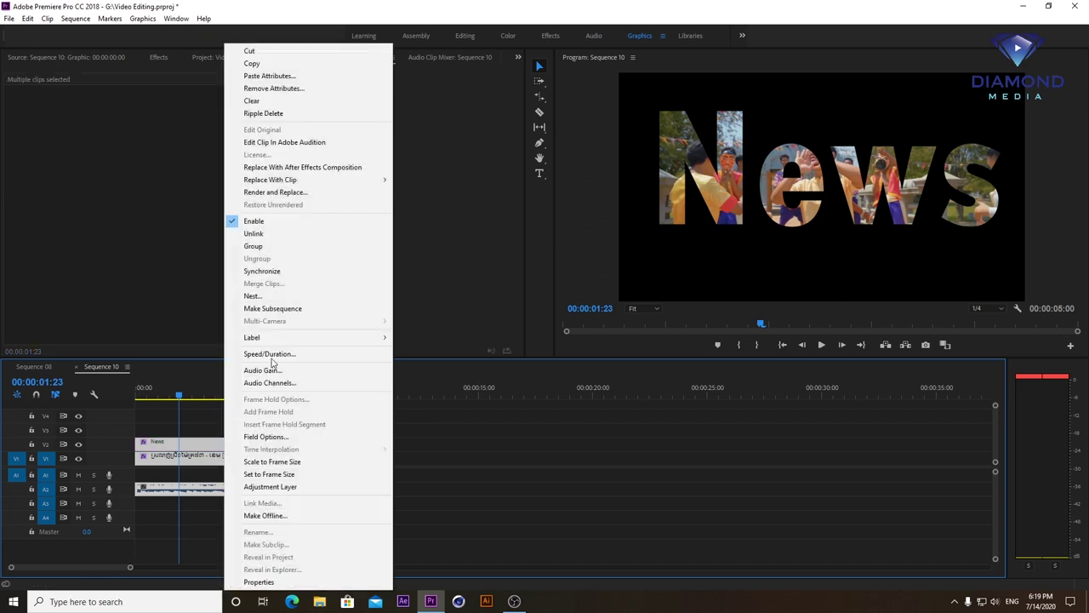
pyautogui.click(261, 297)
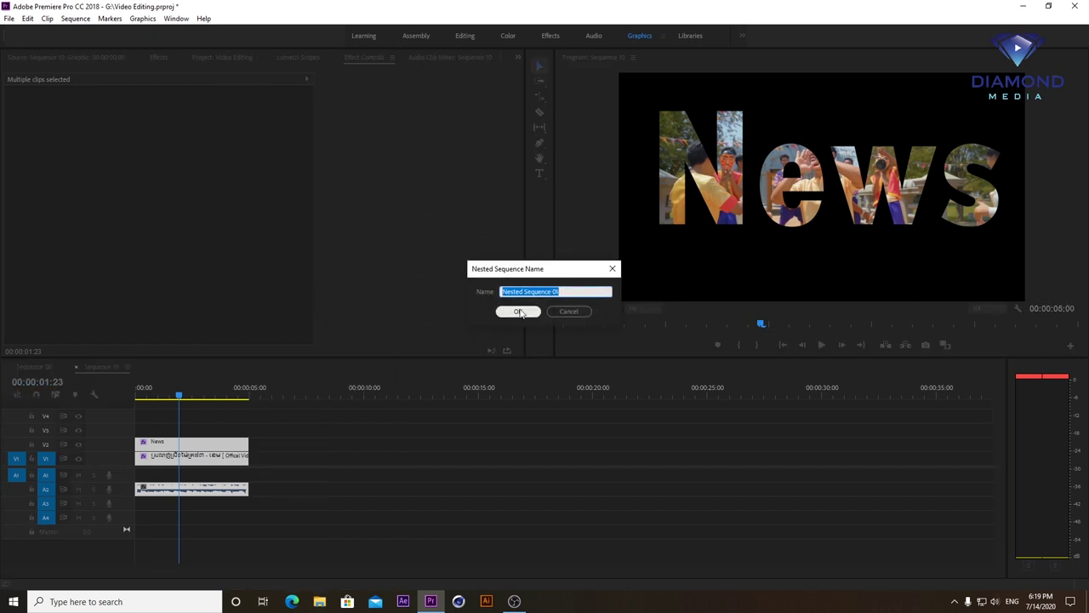
pyautogui.click(520, 312)
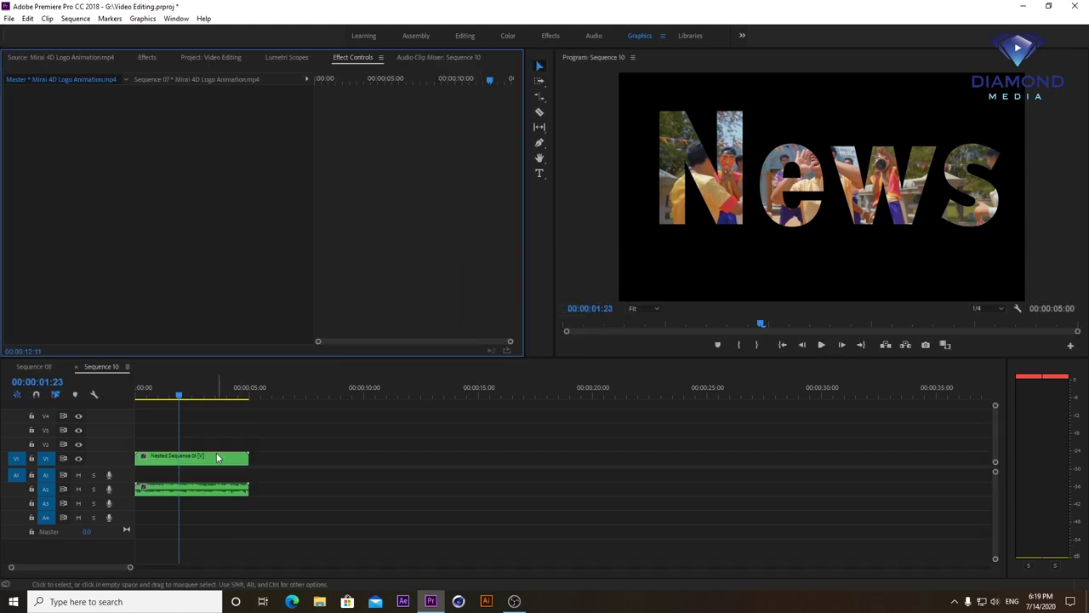
pyautogui.click(209, 392)
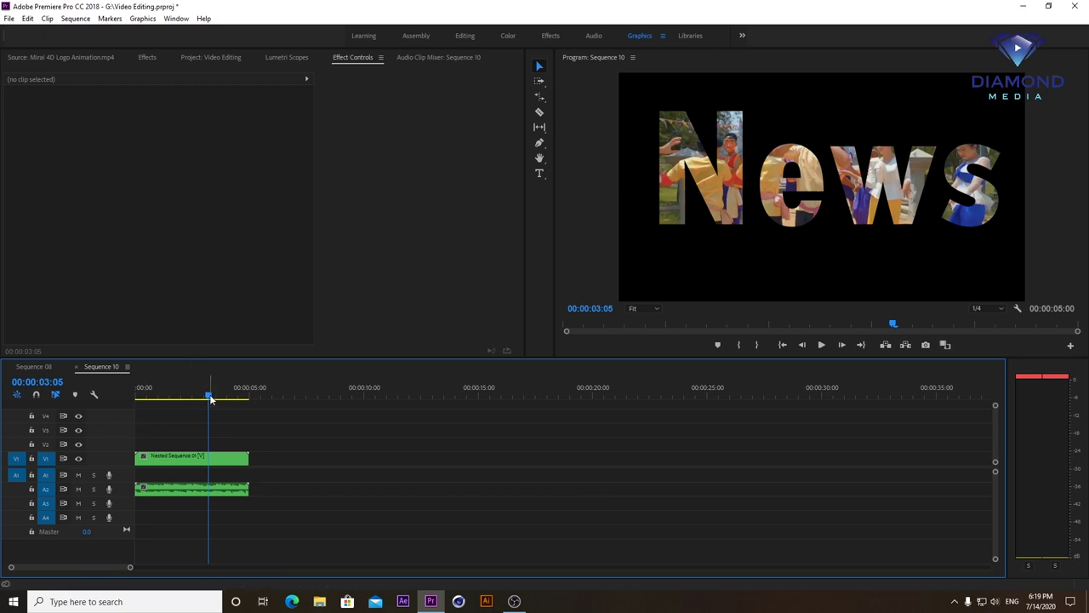
pyautogui.moveTo(210, 397); pyautogui.dragTo(177, 396)
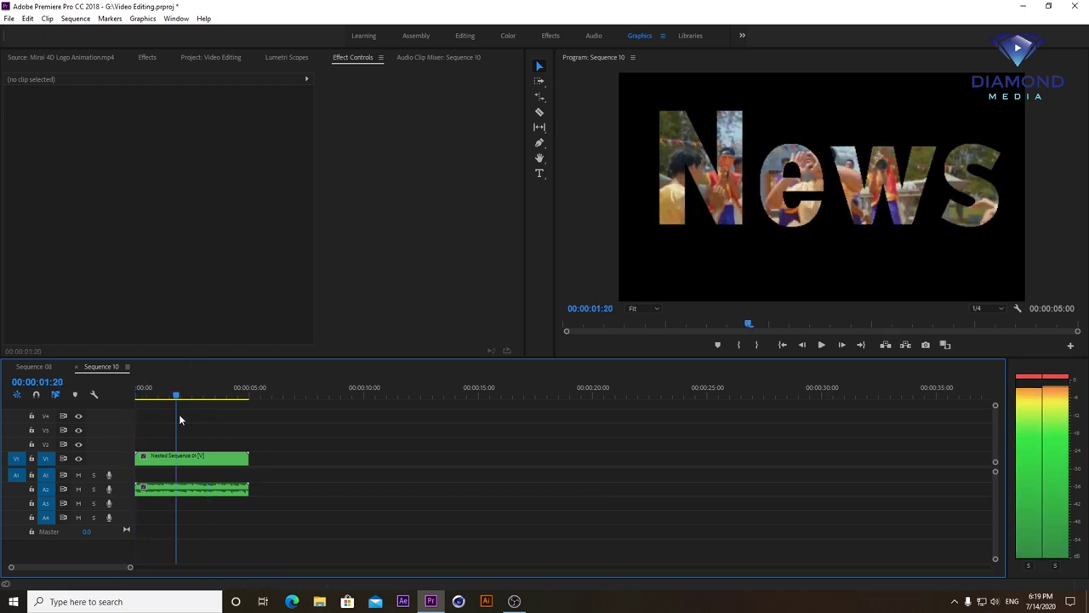
# Expand the V1 track to display the News clip thumbnails and widen the Program monitor
pyautogui.doubleClick(105, 457)
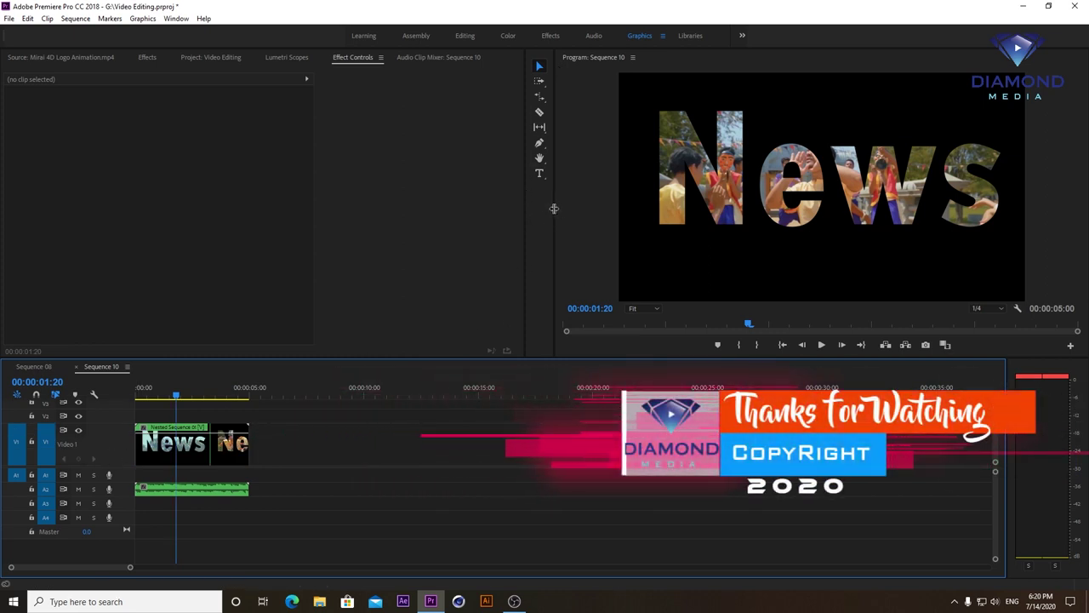
pyautogui.moveTo(554, 209); pyautogui.dragTo(505, 233)
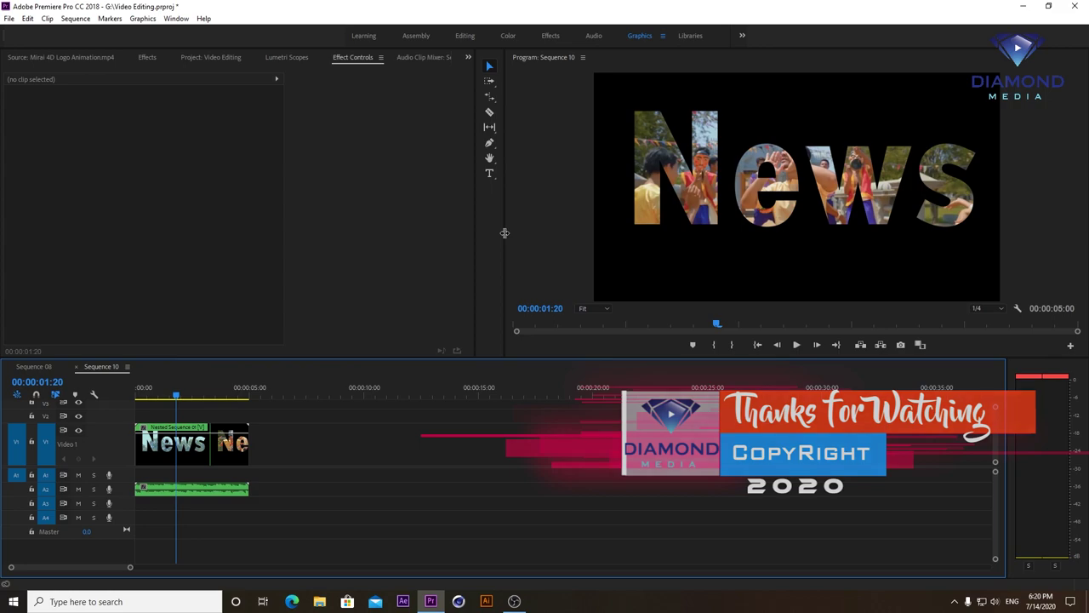